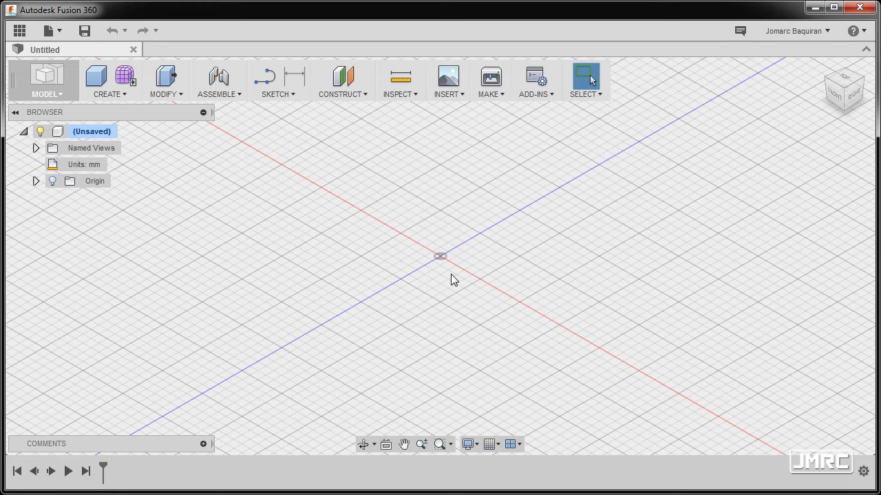
# Step: Start a new sketch on the XZ origin plane with the origin geometry shown and expanded
pyautogui.press('s')
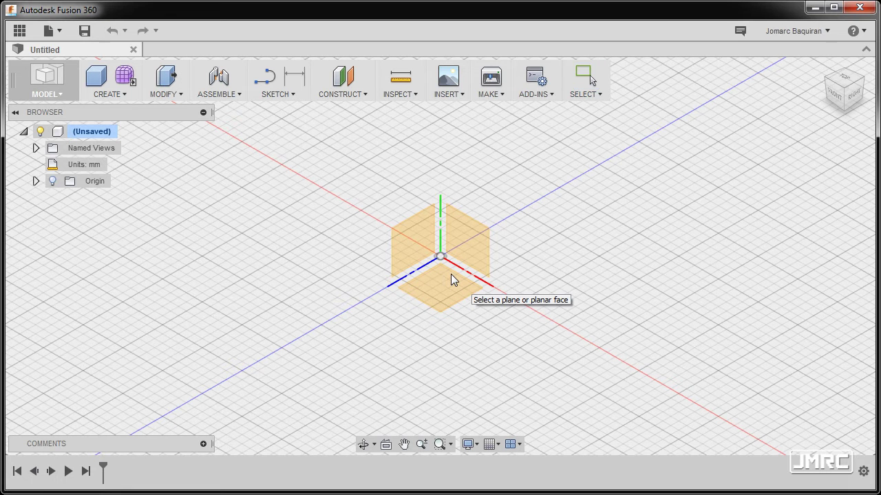
pyautogui.click(451, 276)
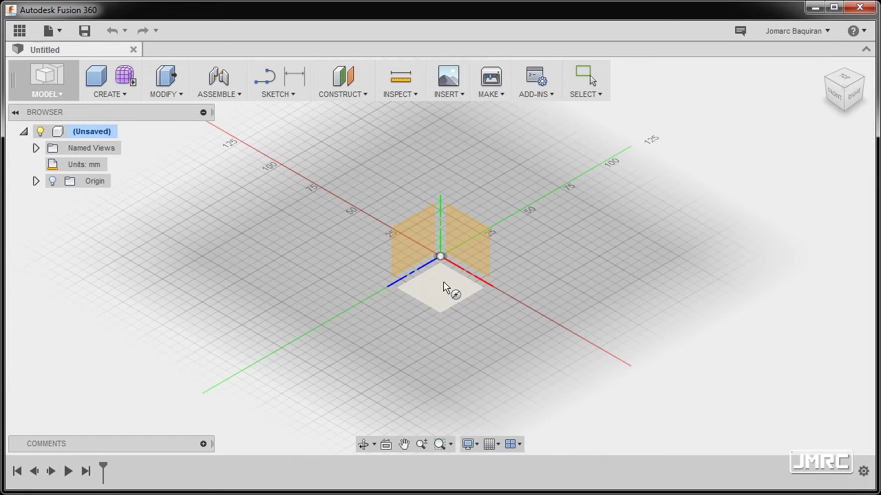
pyautogui.click(35, 181)
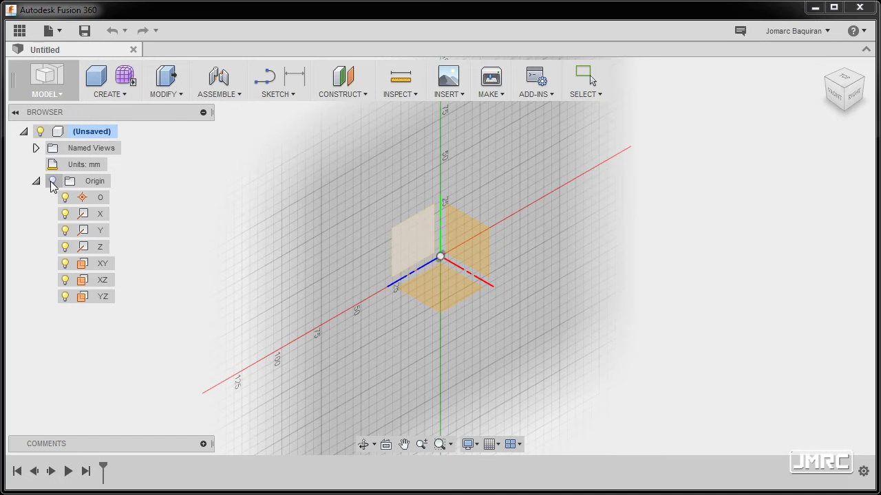
pyautogui.click(104, 282)
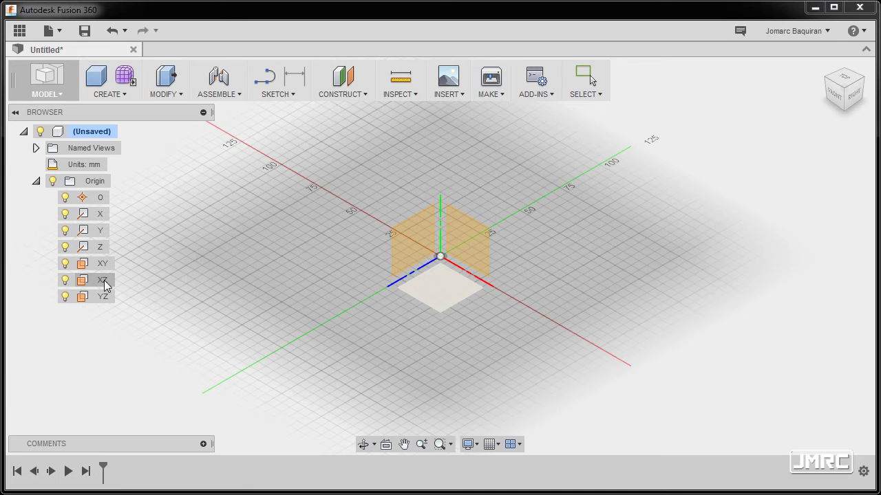
pyautogui.click(441, 295)
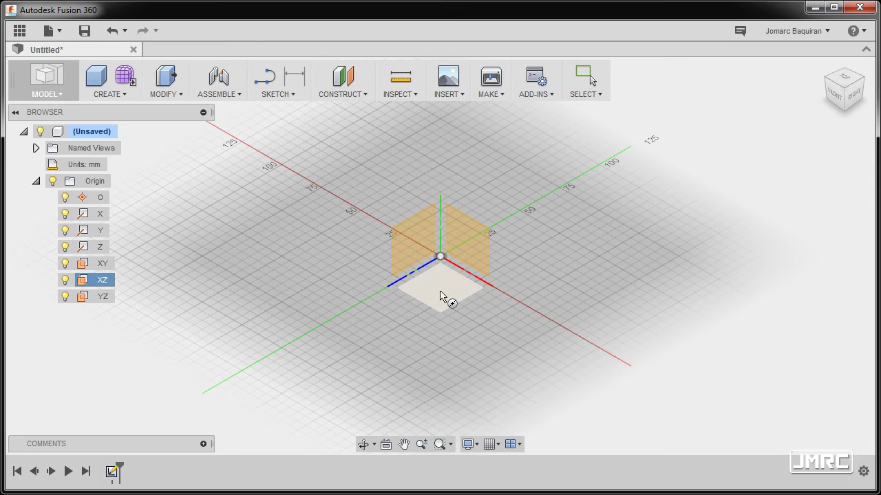
# Step: Draw a circle centred on the origin with a diameter of 24*2 mm, and hide and collapse the origin geometry
pyautogui.press('c')
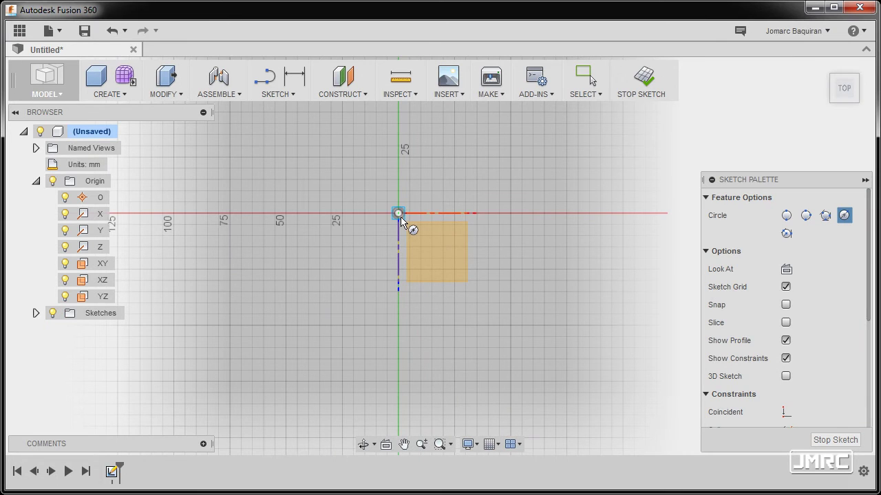
pyautogui.click(401, 217)
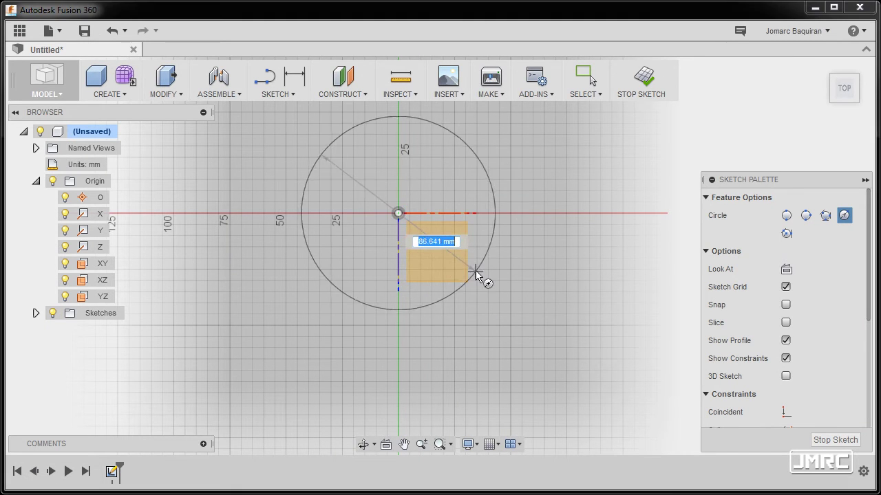
pyautogui.moveTo(478, 279); pyautogui.dragTo(476, 329, button='middle')
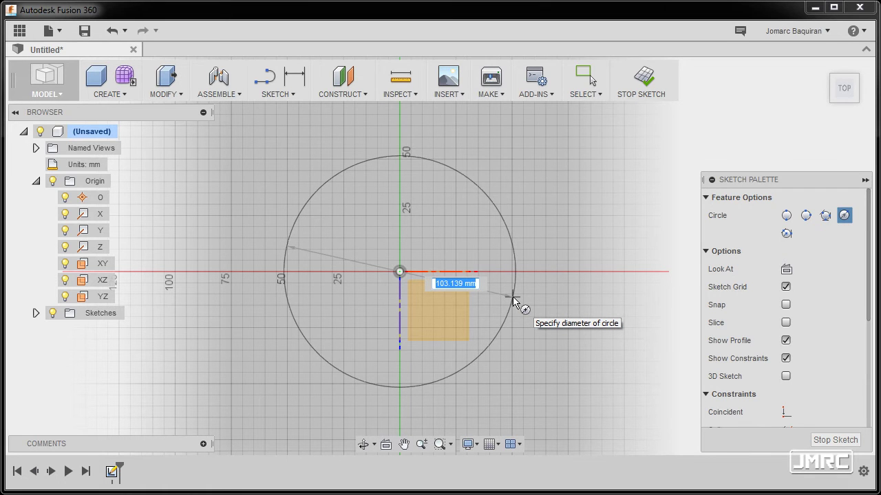
pyautogui.write('24')
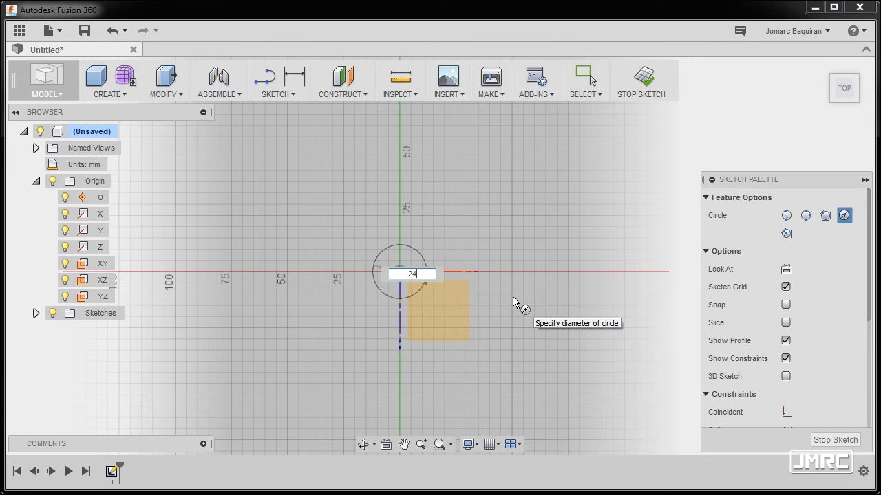
pyautogui.write('*2')
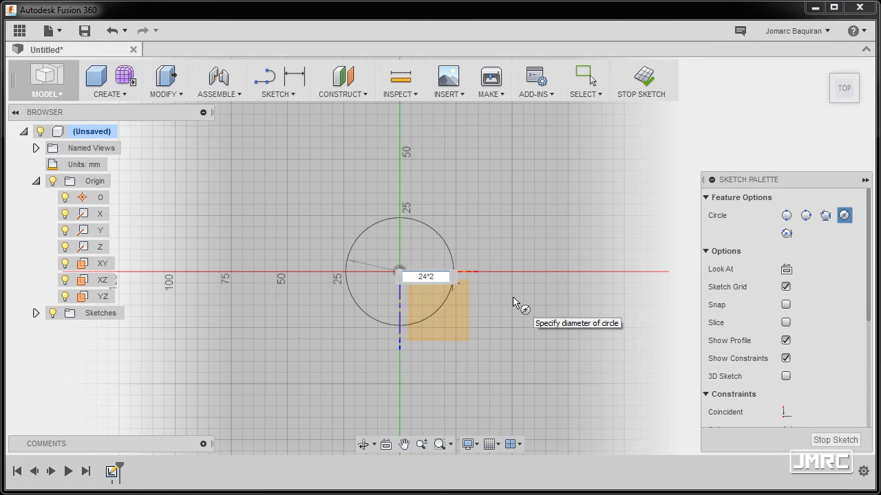
pyautogui.press('Tab')
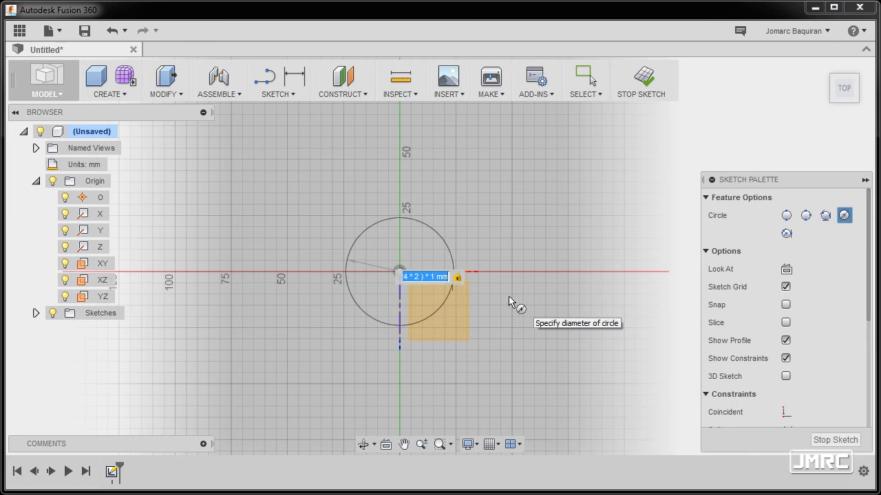
pyautogui.press('Return')
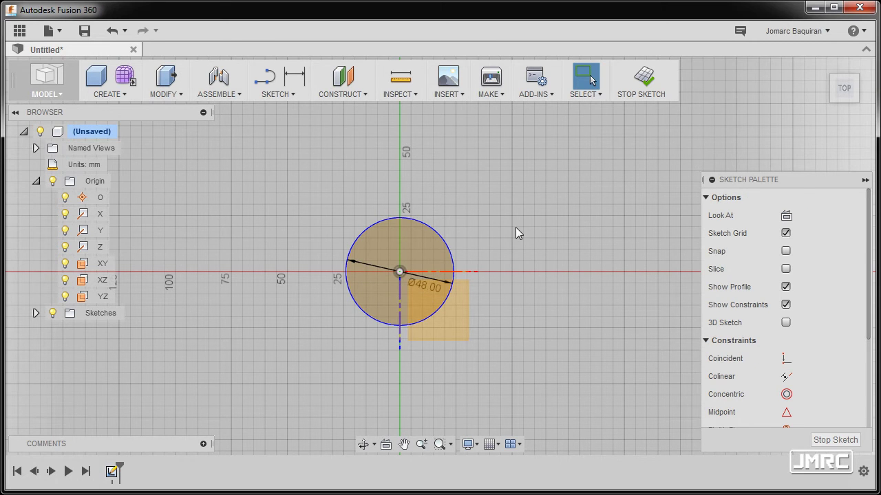
pyautogui.click(53, 182)
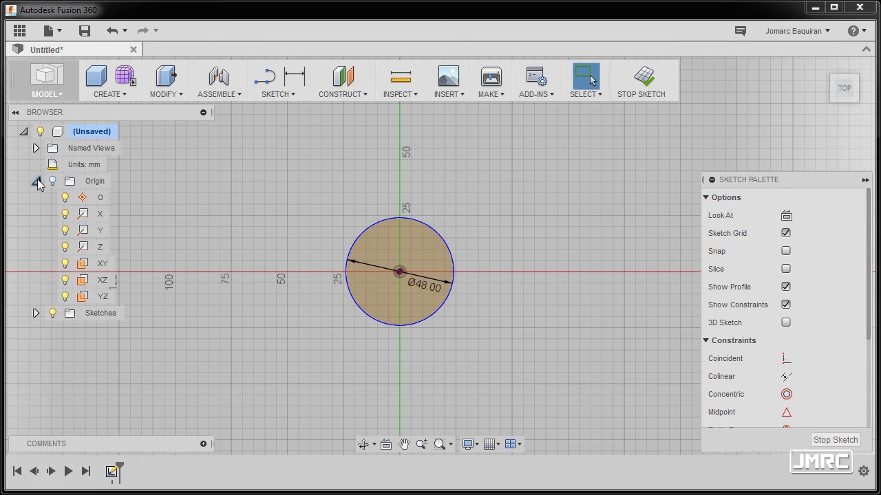
pyautogui.click(36, 182)
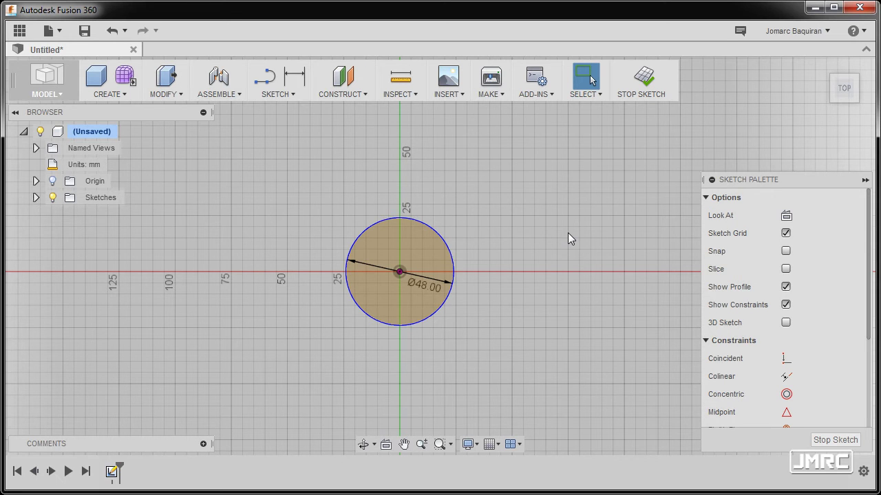
# Step: Sketch a two-point rectangle about 17 mm high that overlaps the right edge of the circle
pyautogui.press('r')
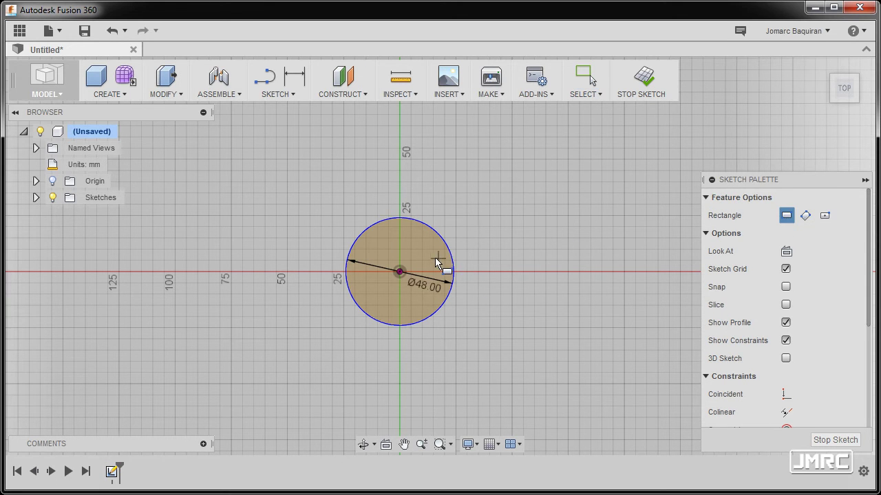
pyautogui.scroll(3, 423, 262)
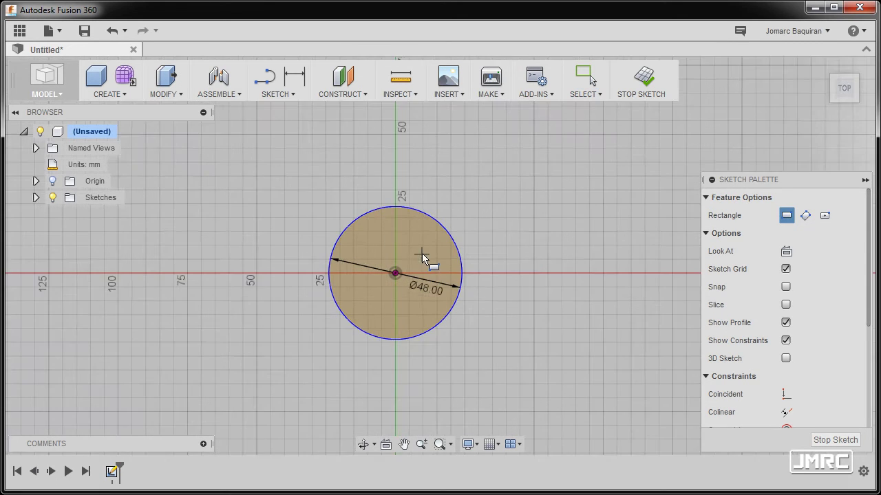
pyautogui.moveTo(429, 256); pyautogui.dragTo(377, 268, button='middle')
pyautogui.click(384, 254)
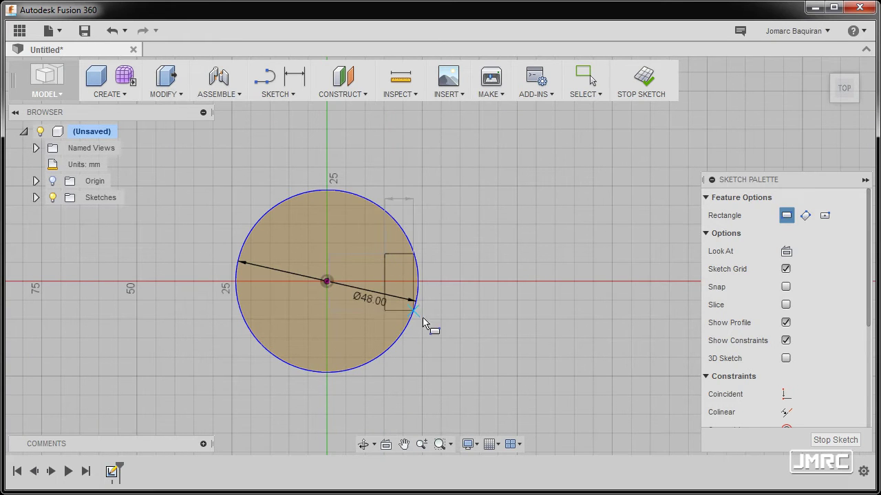
pyautogui.click(480, 322)
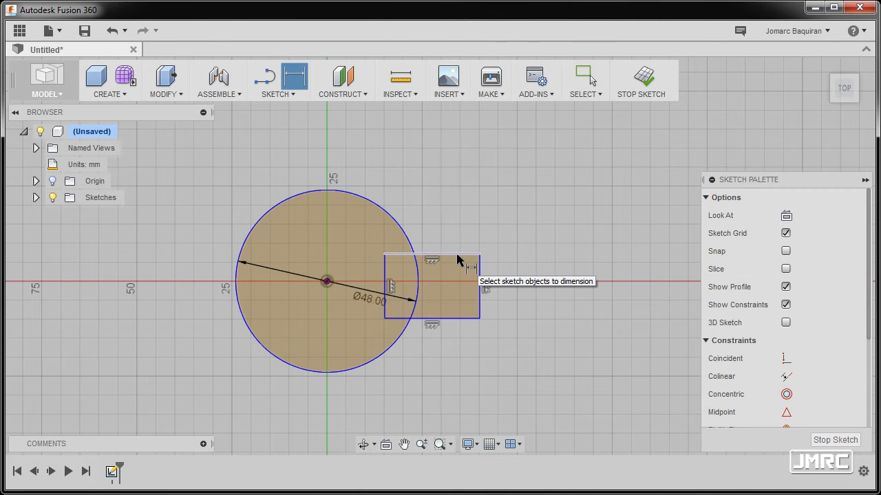
# Step: Dimension the rectangle's height between its two horizontal edges as 20 mm
pyautogui.click(457, 255)
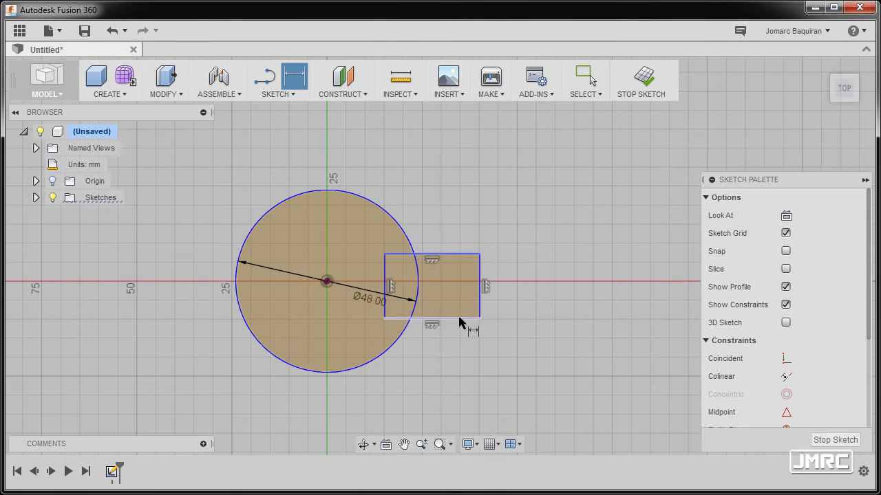
pyautogui.click(464, 319)
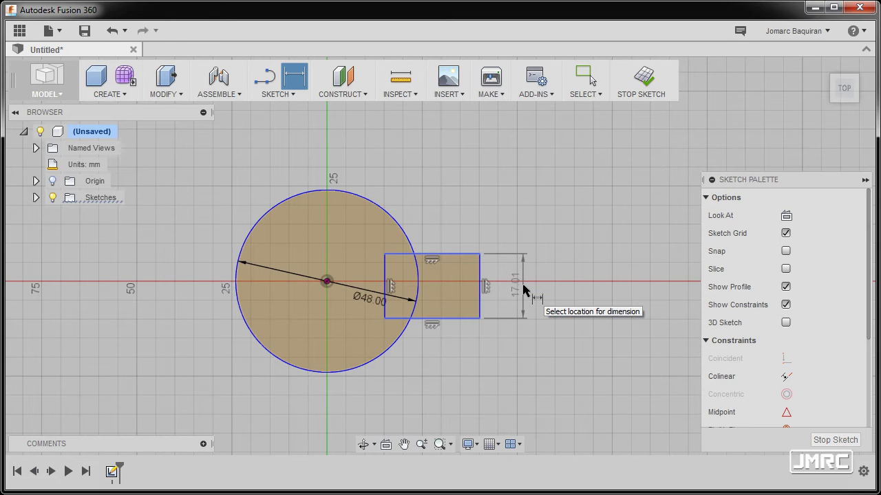
pyautogui.click(523, 289)
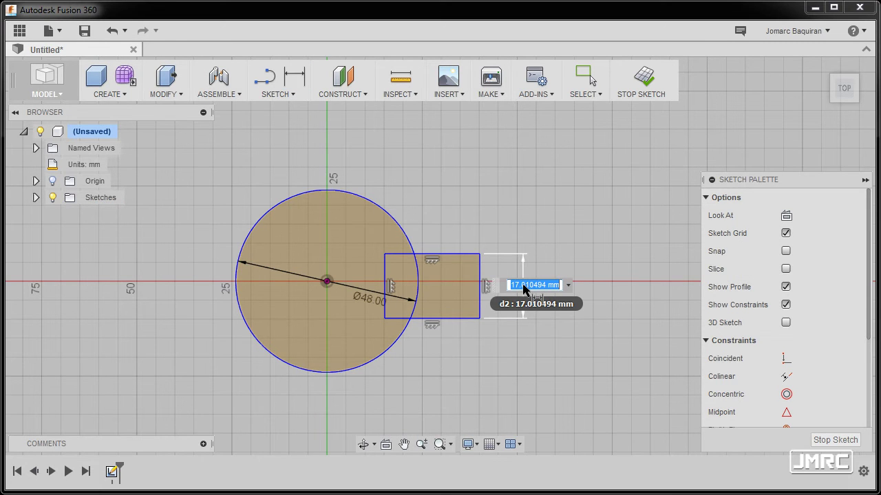
pyautogui.write('20')
pyautogui.press('Return')
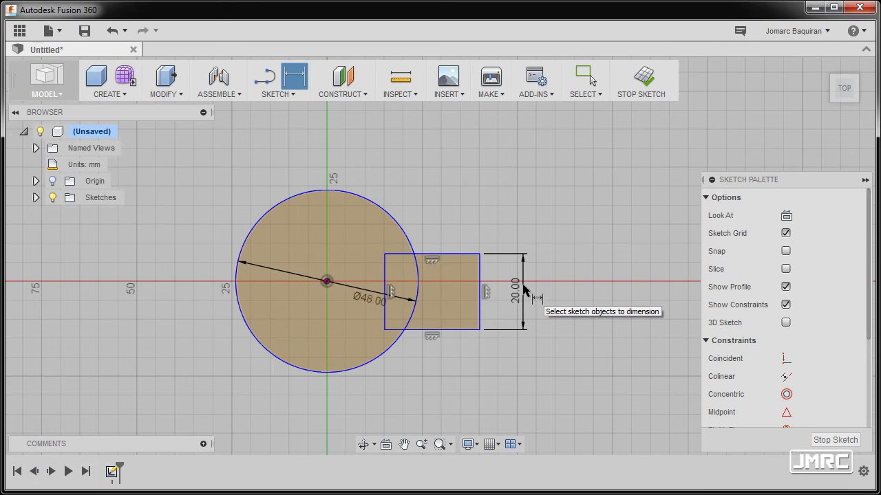
pyautogui.press('Escape')
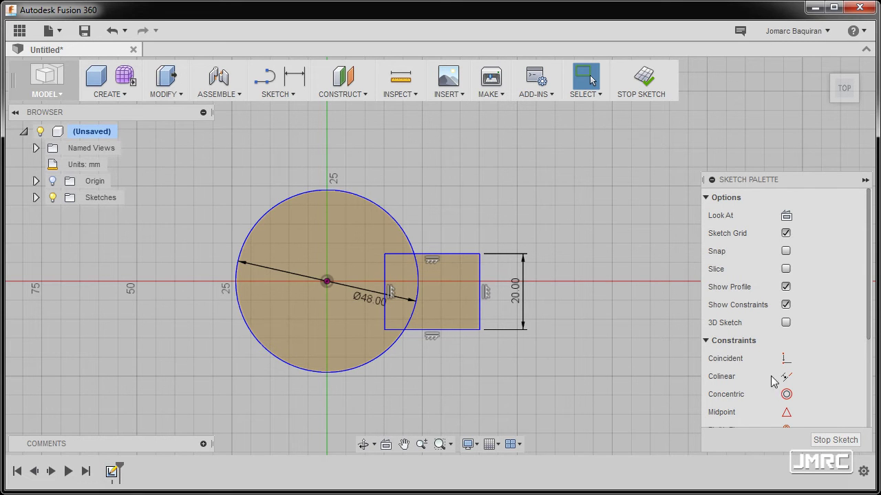
# Step: Apply a Horizontal/Vertical constraint between the midpoint of the rectangle's outer vertical edge and the circle's centre
pyautogui.click(806, 345)
pyautogui.click(739, 344)
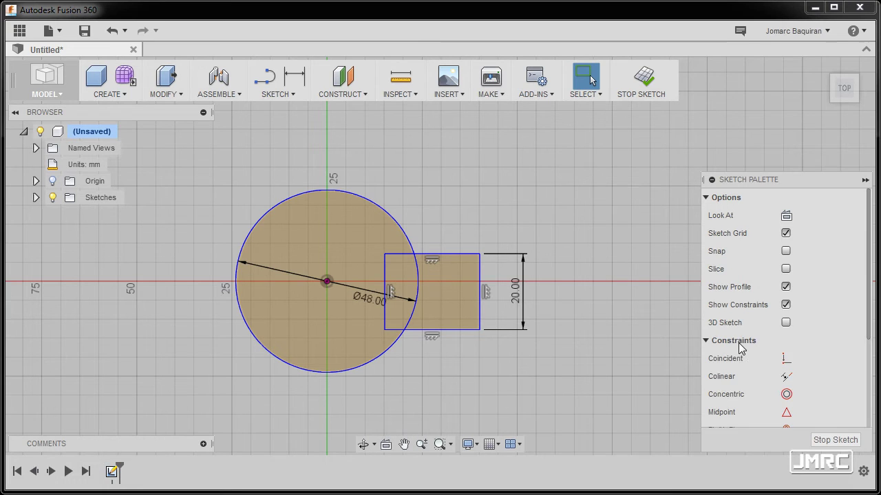
pyautogui.scroll(-3, 839, 336)
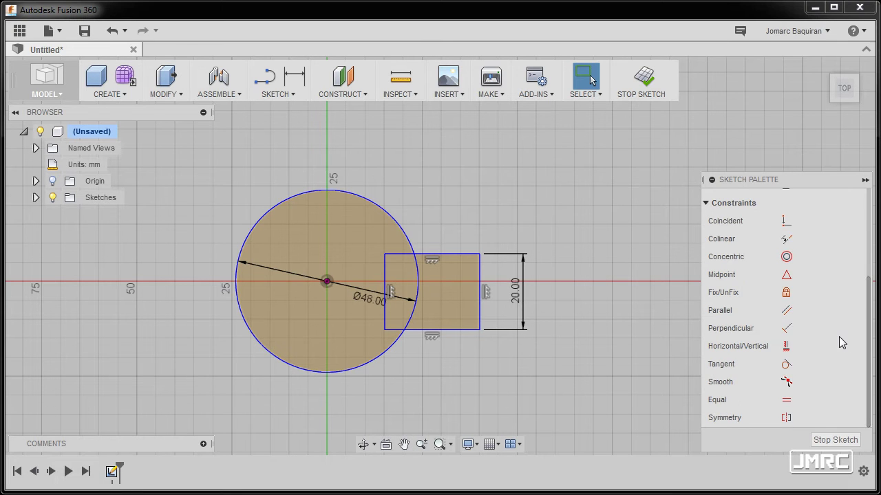
pyautogui.click(786, 348)
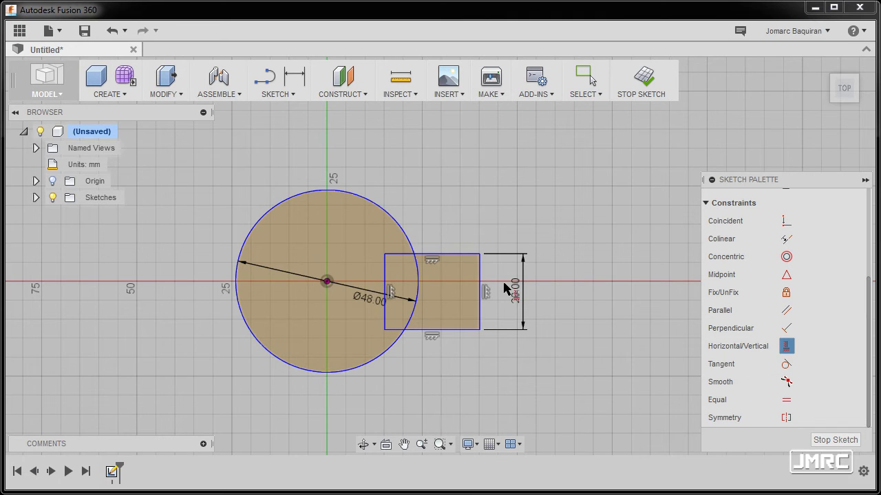
pyautogui.click(479, 278)
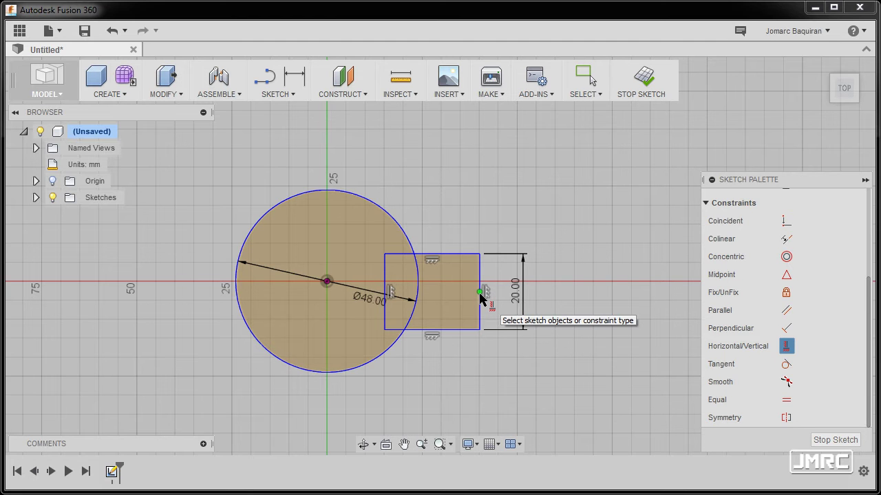
pyautogui.click(480, 293)
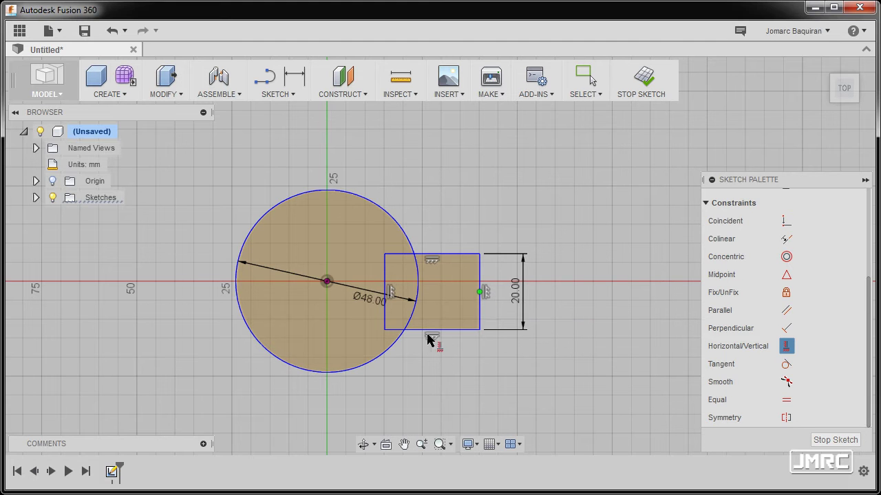
pyautogui.click(327, 283)
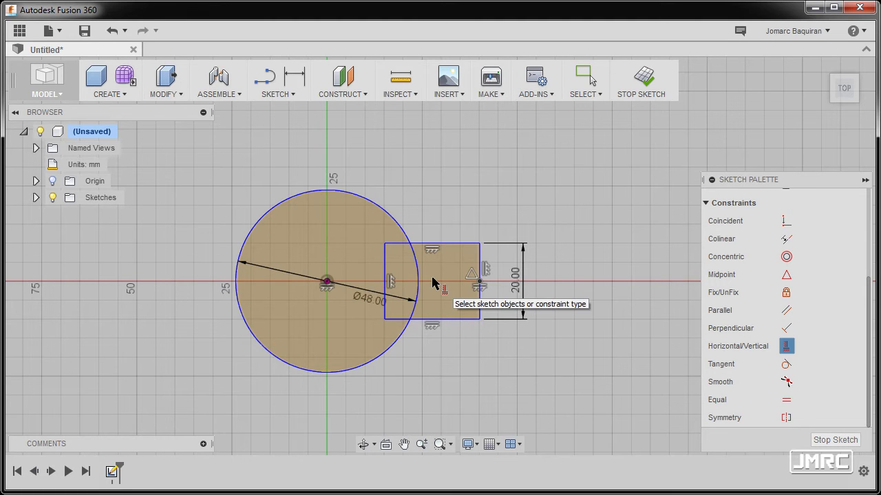
pyautogui.press('Escape')
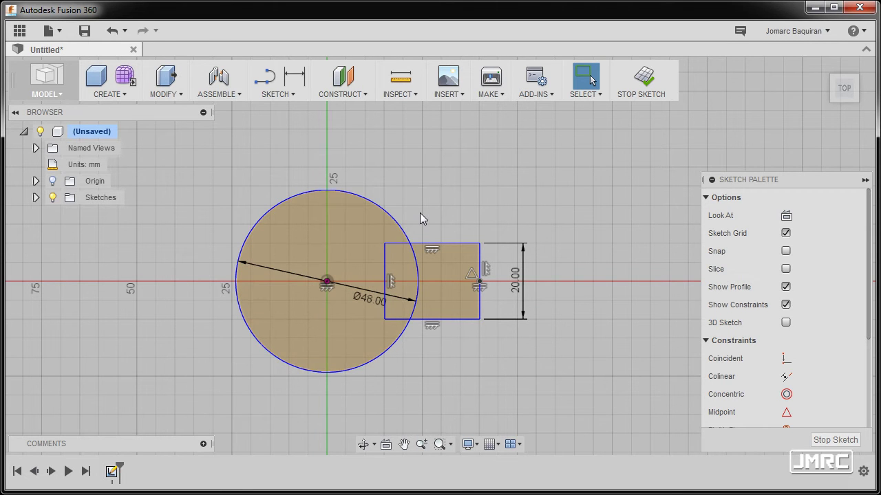
# Step: Trim the overlapping segments between circle and rectangle to leave one combined keyhole-shaped outline
pyautogui.press('3')
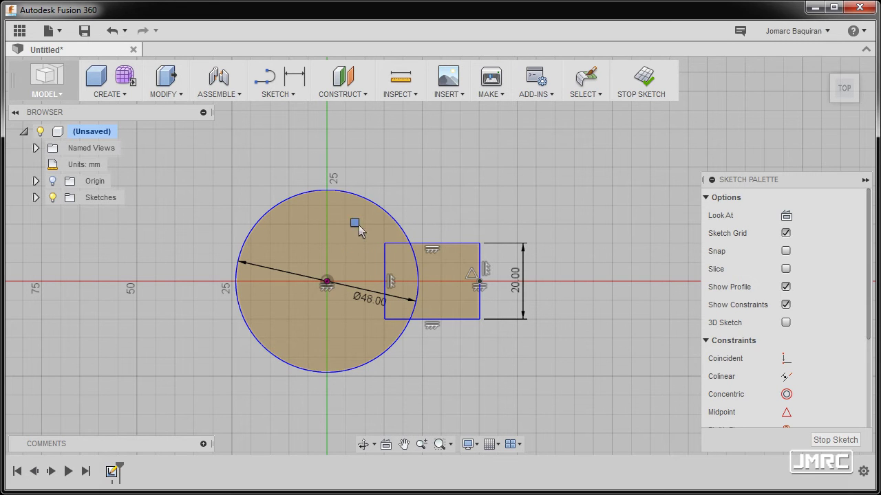
pyautogui.moveTo(380, 234)
pyautogui.mouseDown()
pyautogui.moveTo(395, 255)
pyautogui.moveTo(392, 321)
pyautogui.mouseUp()
pyautogui.click(415, 299)
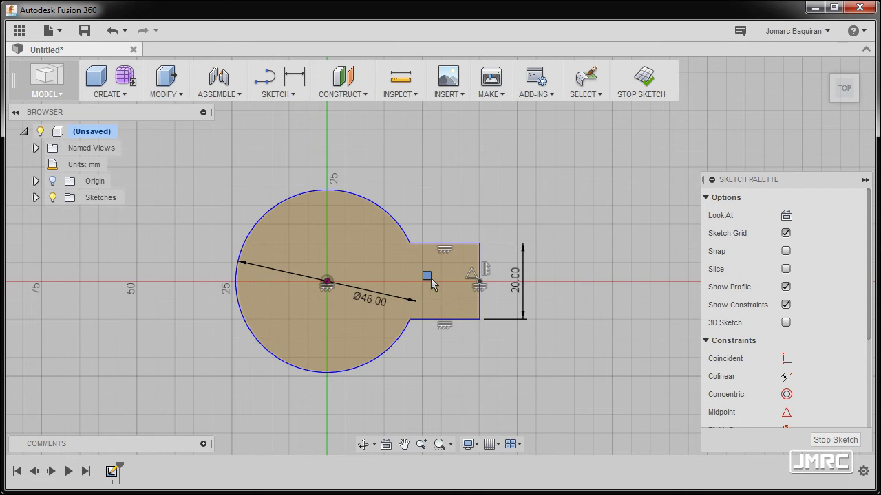
pyautogui.press('Escape')
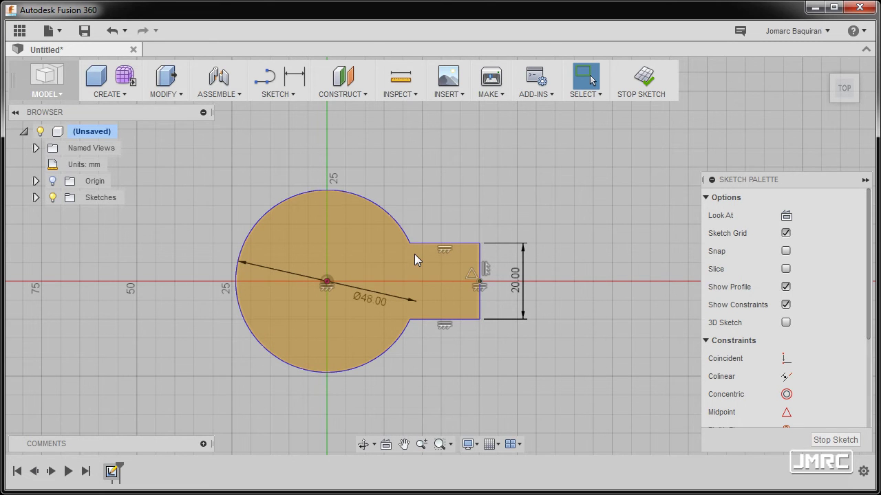
pyautogui.click(410, 244)
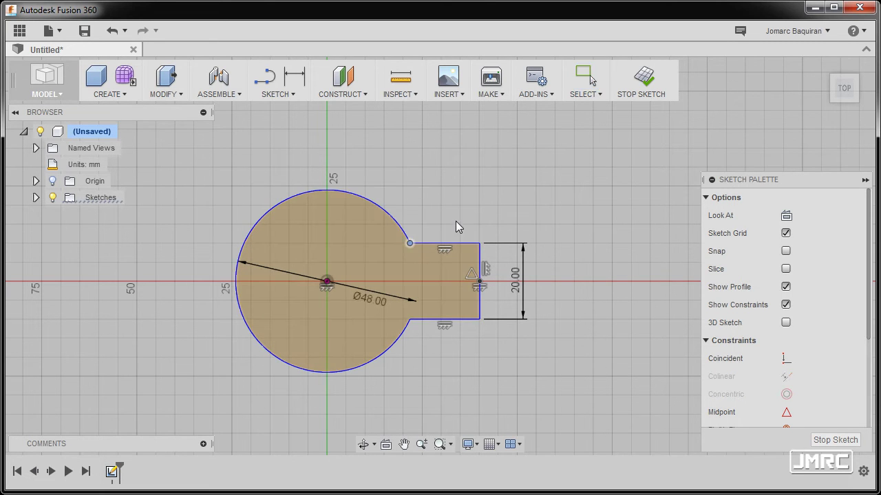
pyautogui.click(467, 200)
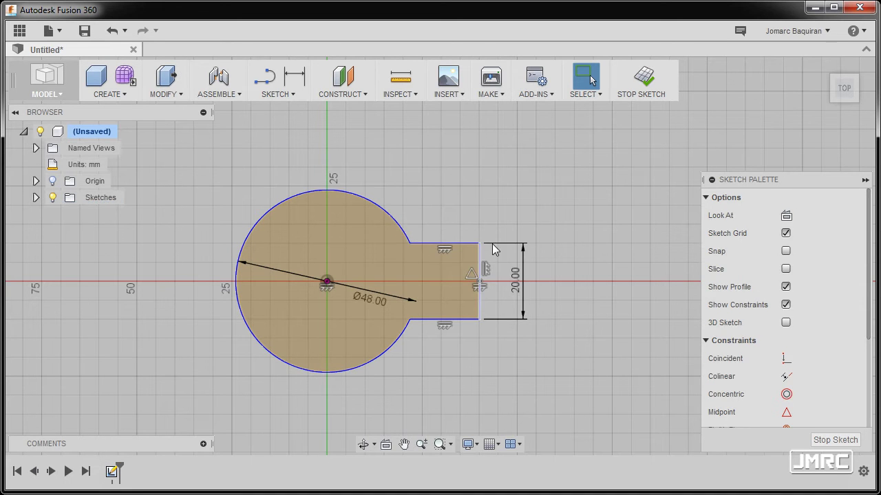
# Step: Stretch the tab by moving its outer vertical edge to about 52 mm from the circle's centre
pyautogui.moveTo(493, 249); pyautogui.dragTo(536, 275)
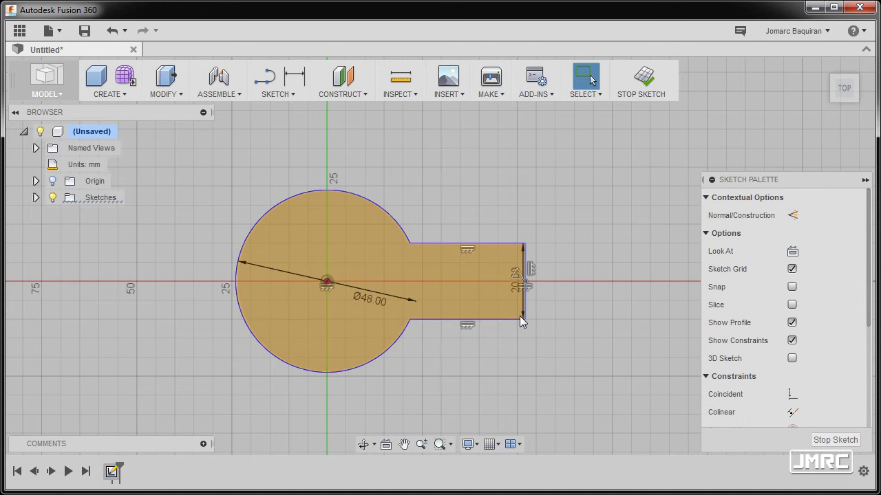
pyautogui.click(390, 344)
pyautogui.click(444, 201)
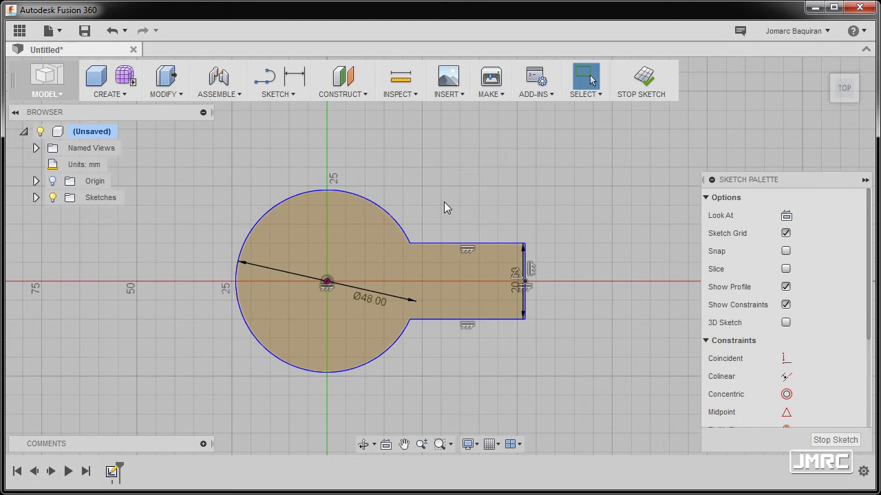
# Step: Dimension the distance from the circle's centre to the tab's outer vertical edge as 34 mm
pyautogui.press('d')
pyautogui.click(522, 286)
pyautogui.press('d')
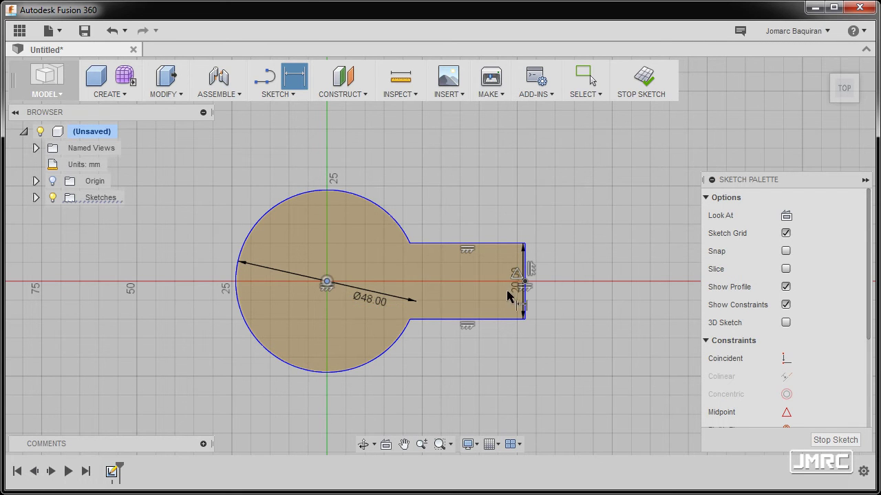
pyautogui.scroll(5, 517, 276)
pyautogui.click(538, 224)
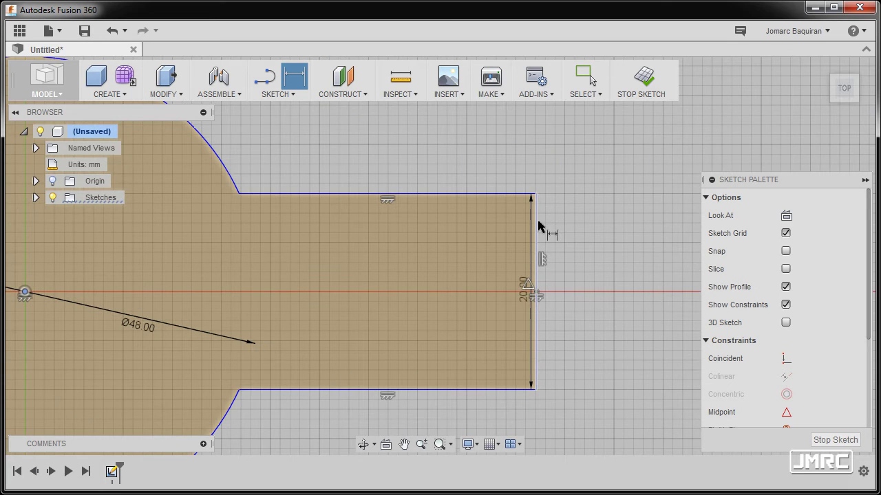
pyautogui.scroll(-3, 474, 299)
pyautogui.moveTo(387, 311); pyautogui.dragTo(439, 260, button='middle')
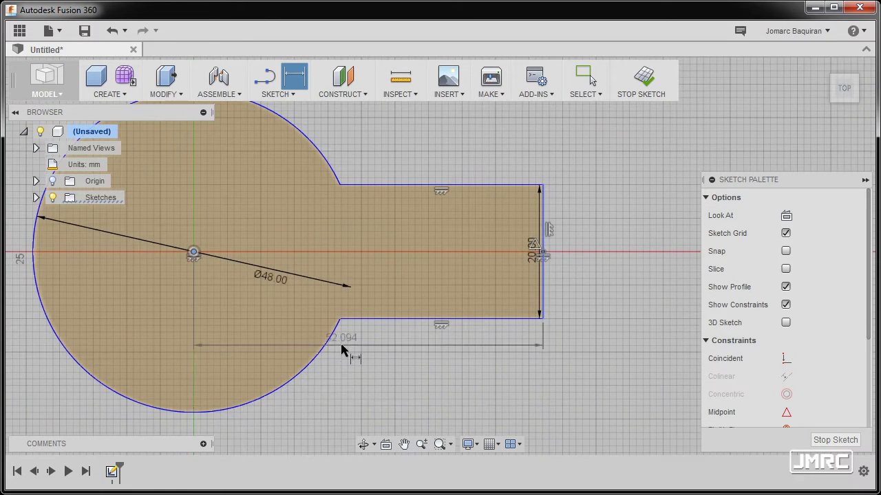
pyautogui.scroll(-3, 349, 319)
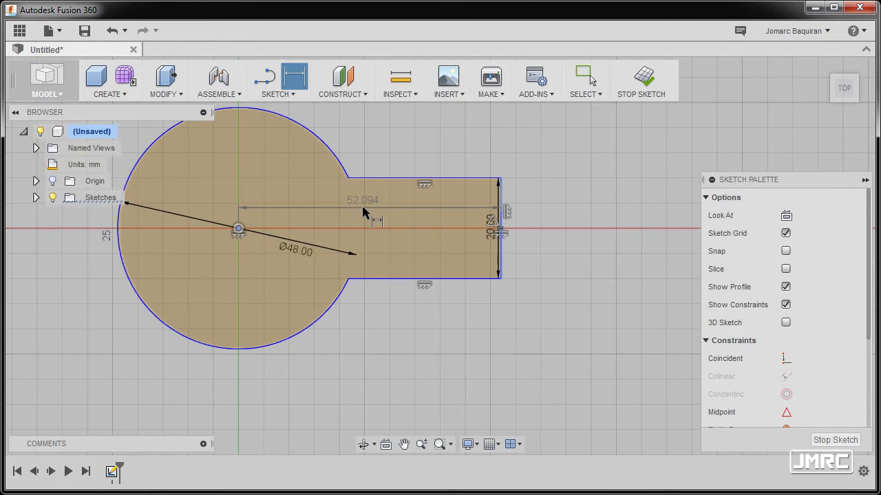
pyautogui.click(360, 384)
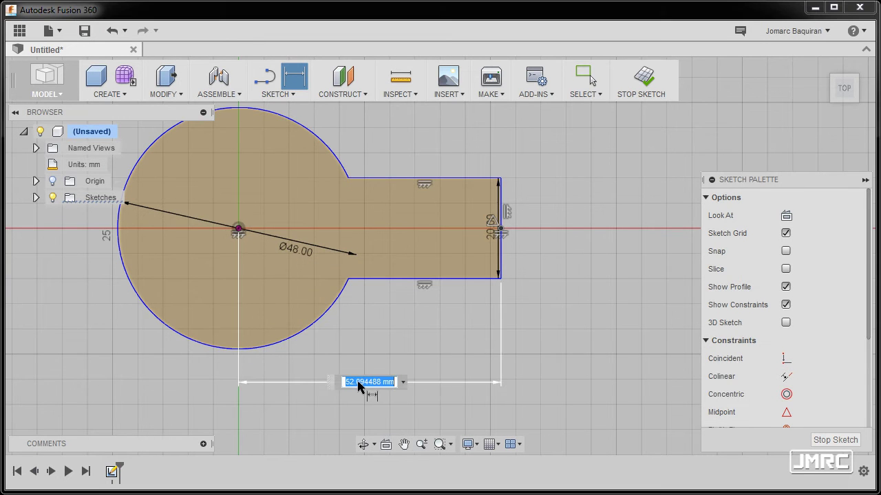
pyautogui.write('34')
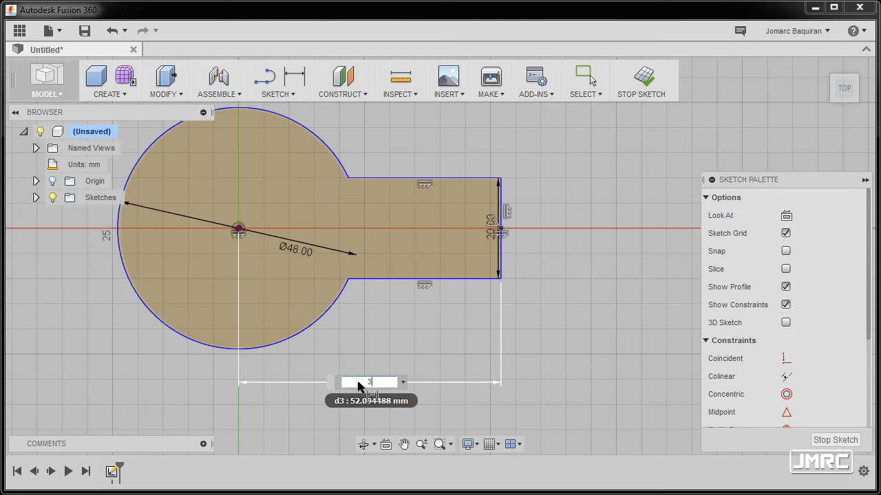
pyautogui.press('Return')
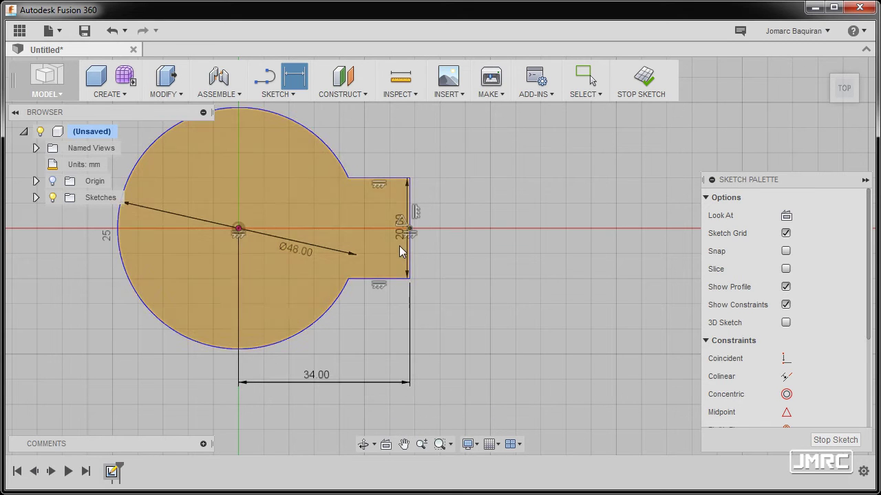
# Step: Move the tab's 20 mm height dimension outside the profile, clear of the outer vertical edge
pyautogui.press('Escape')
pyautogui.scroll(5, 399, 241)
pyautogui.moveTo(410, 216); pyautogui.dragTo(532, 209)
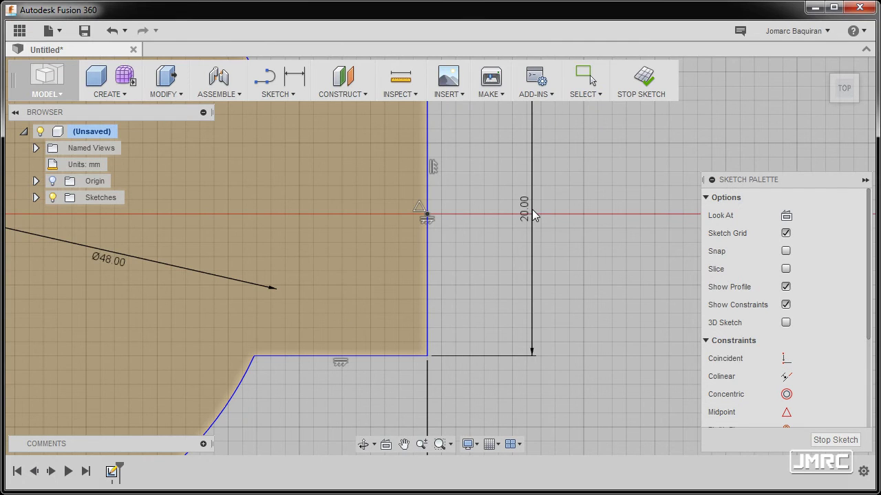
pyautogui.scroll(-3, 460, 285)
pyautogui.scroll(-2, 425, 282)
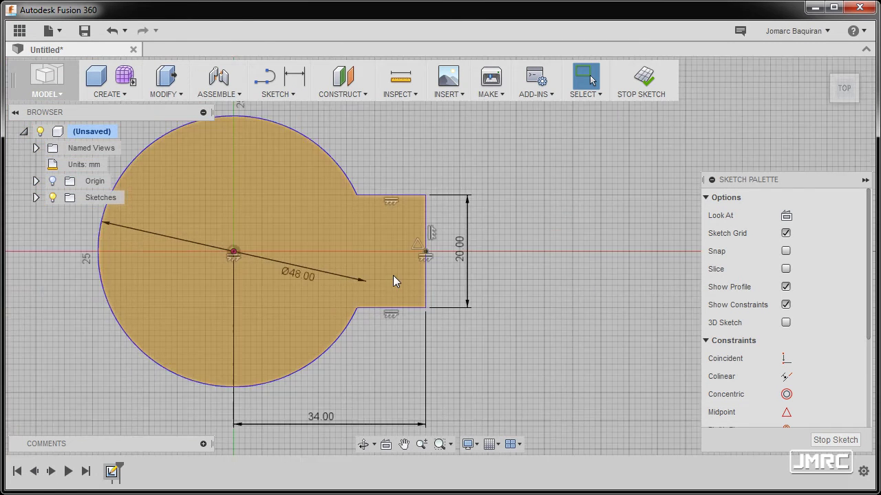
pyautogui.scroll(-1, 516, 255)
pyautogui.moveTo(516, 255)
pyautogui.mouseDown(button='middle')
pyautogui.moveTo(589, 309)
pyautogui.moveTo(588, 273)
pyautogui.mouseUp(button='middle')
pyautogui.scroll(3, 589, 268)
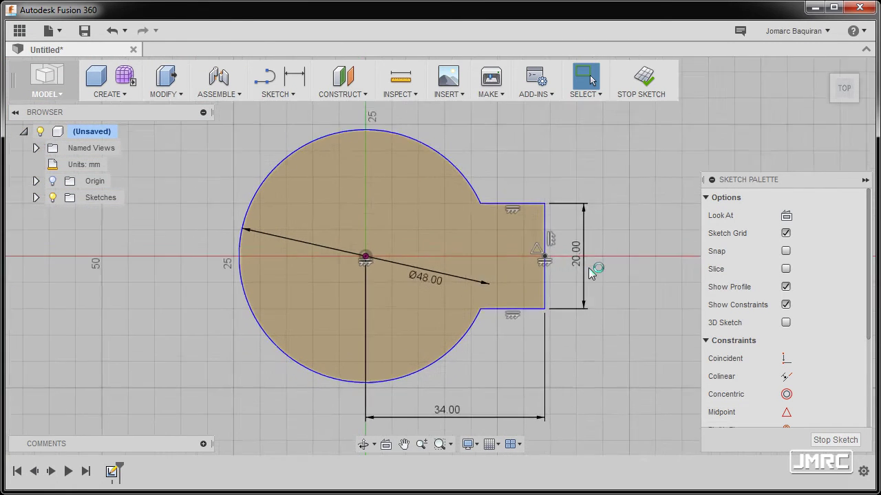
pyautogui.scroll(-3, 510, 254)
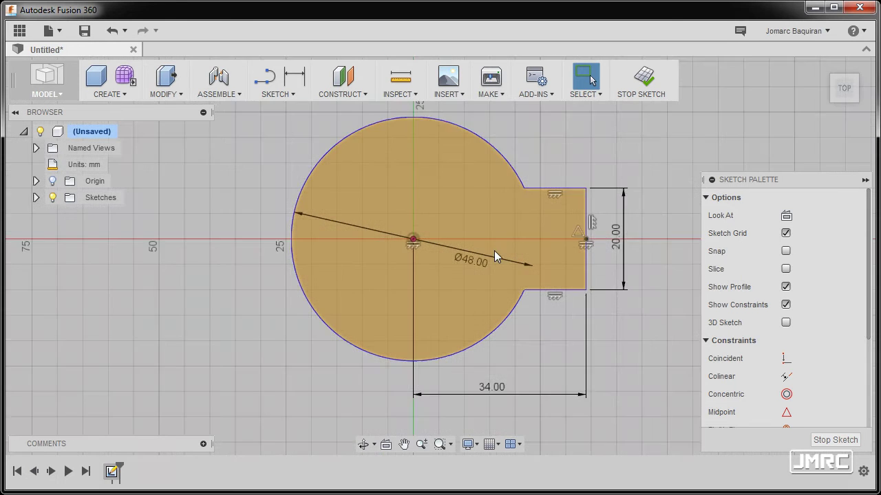
pyautogui.moveTo(501, 246); pyautogui.dragTo(435, 295, button='middle')
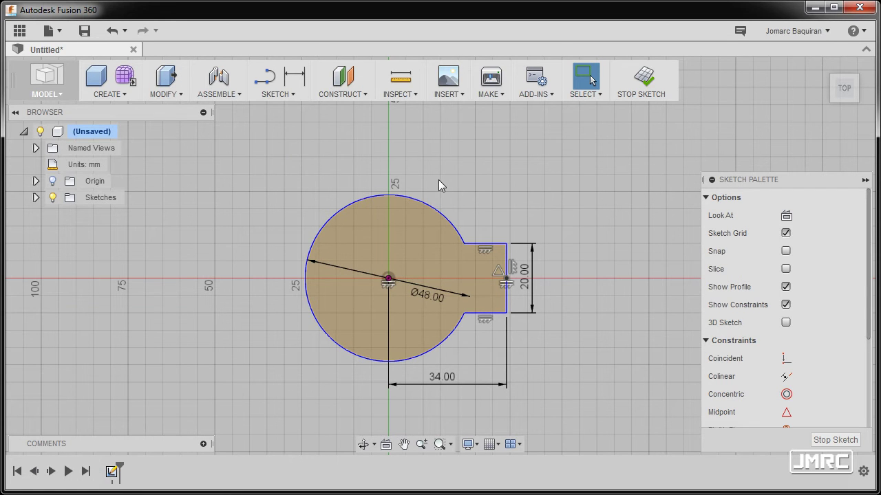
# Step: Sketch a circle about 89 mm in diameter around the keyhole outline, centred on the origin
pyautogui.press('c')
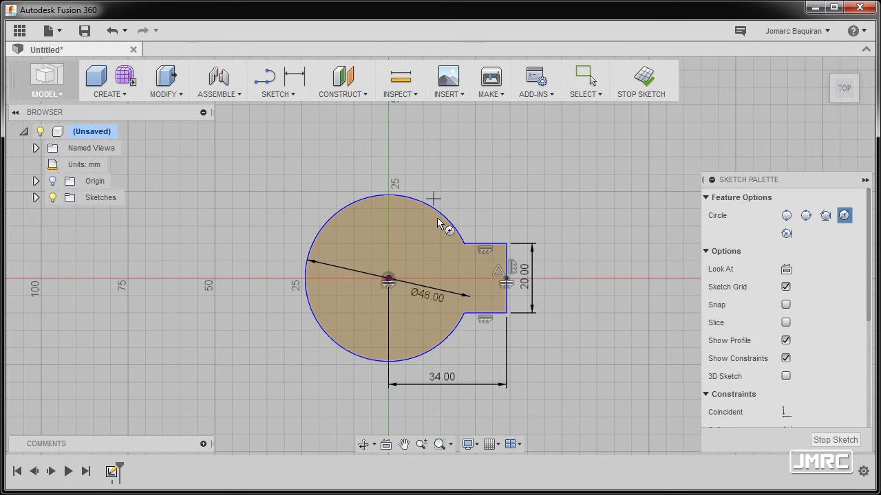
pyautogui.click(390, 281)
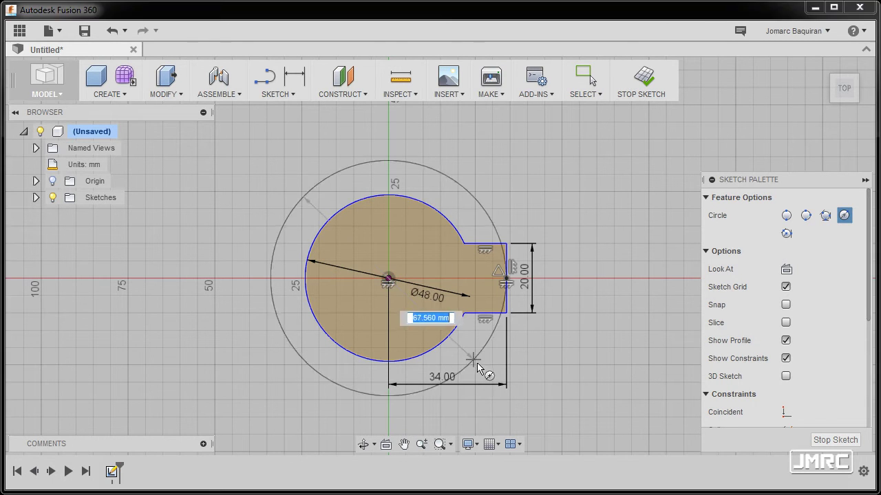
pyautogui.click(511, 186)
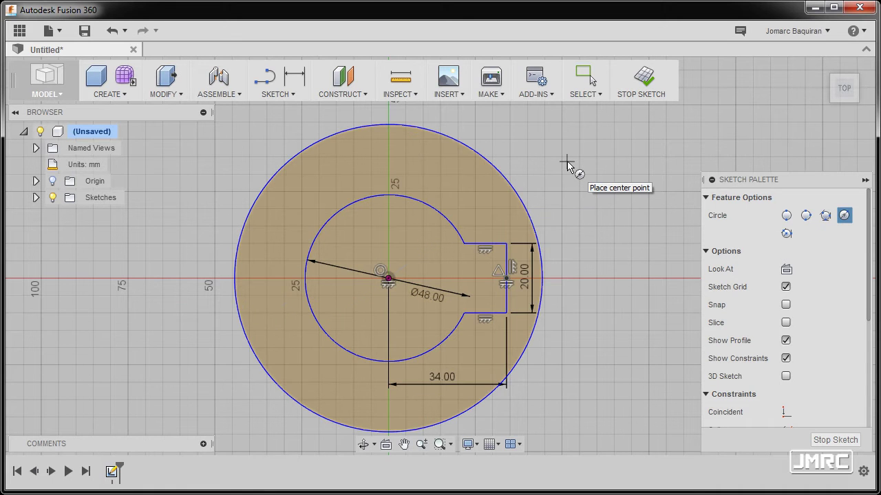
pyautogui.press('Escape')
# Step: Dimension the outer circle by radius instead of diameter and set it to 60 mm
pyautogui.press('d')
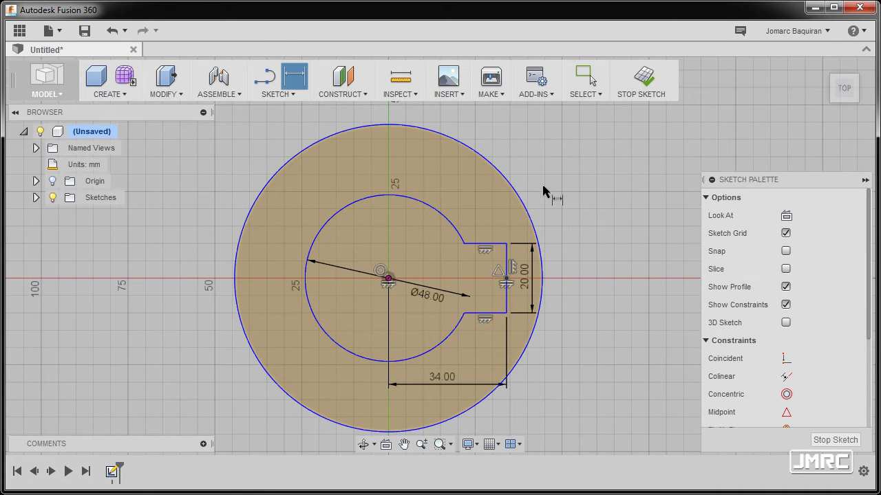
pyautogui.click(519, 195)
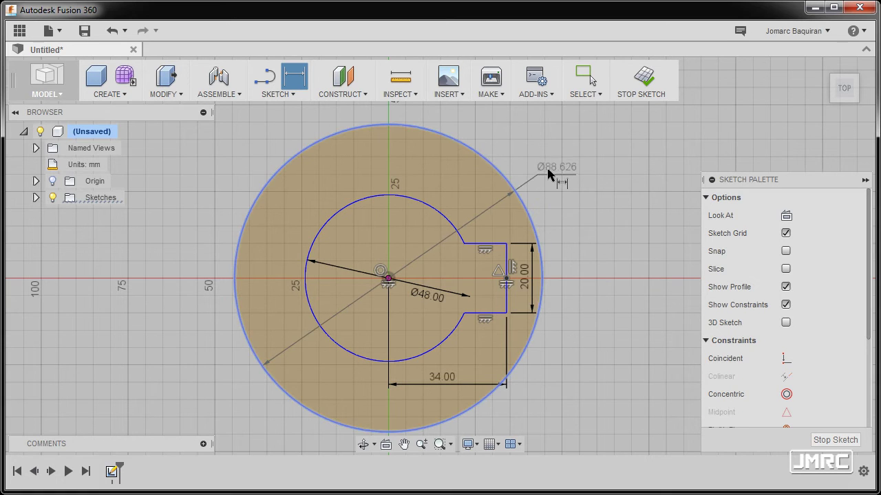
pyautogui.rightClick(547, 171)
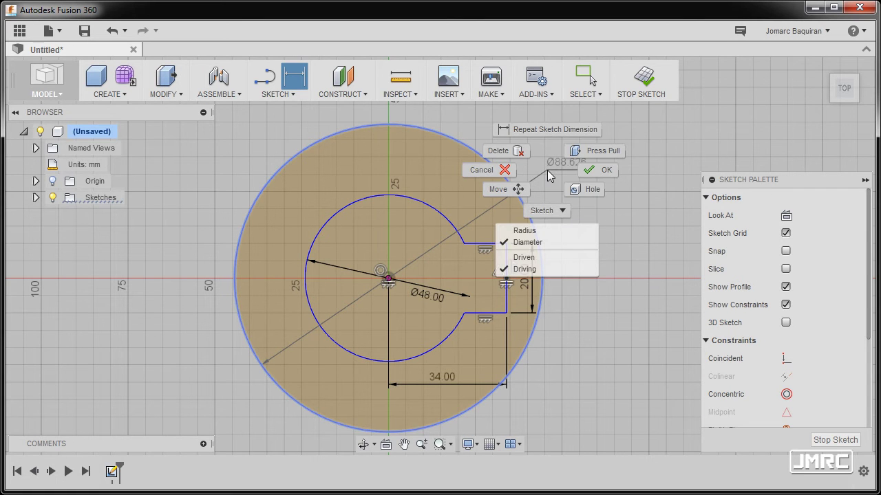
pyautogui.click(544, 233)
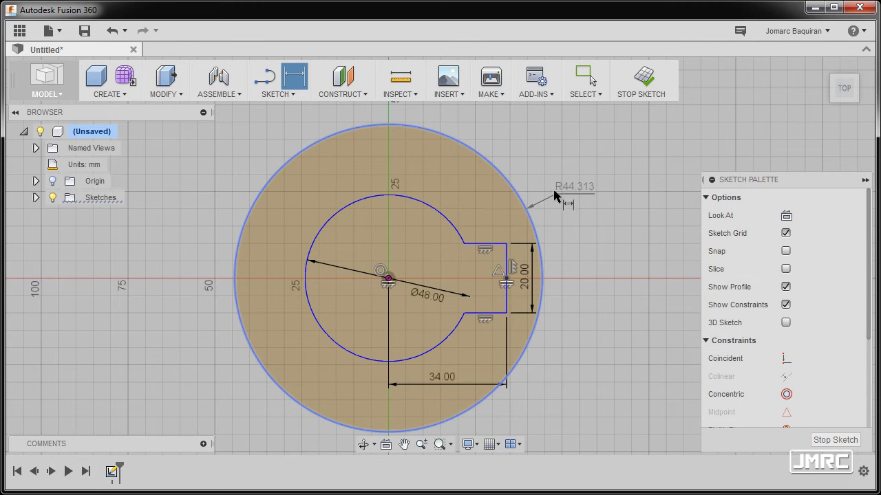
pyautogui.doubleClick(557, 171)
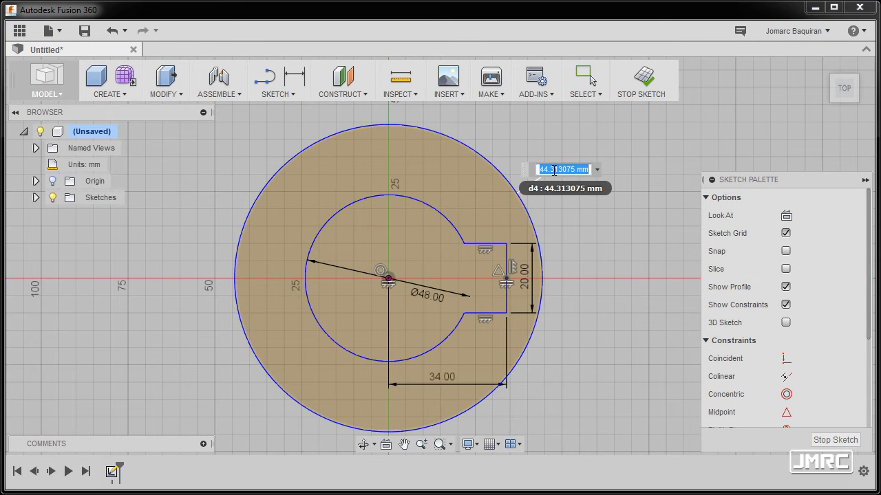
pyautogui.write('60')
pyautogui.press('Return')
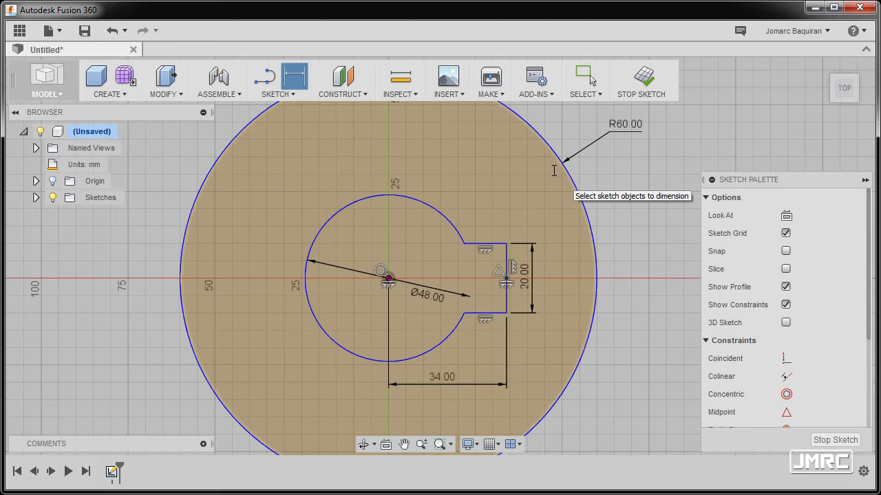
pyautogui.scroll(-5, 515, 200)
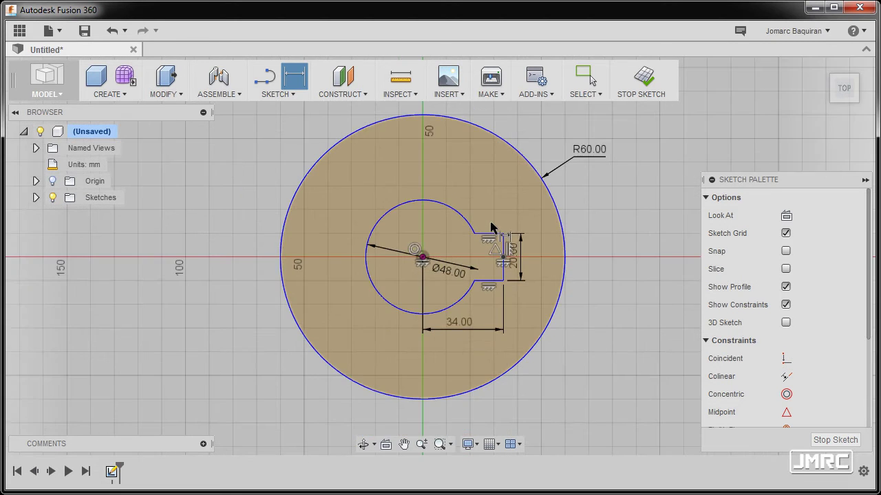
pyautogui.press('Escape')
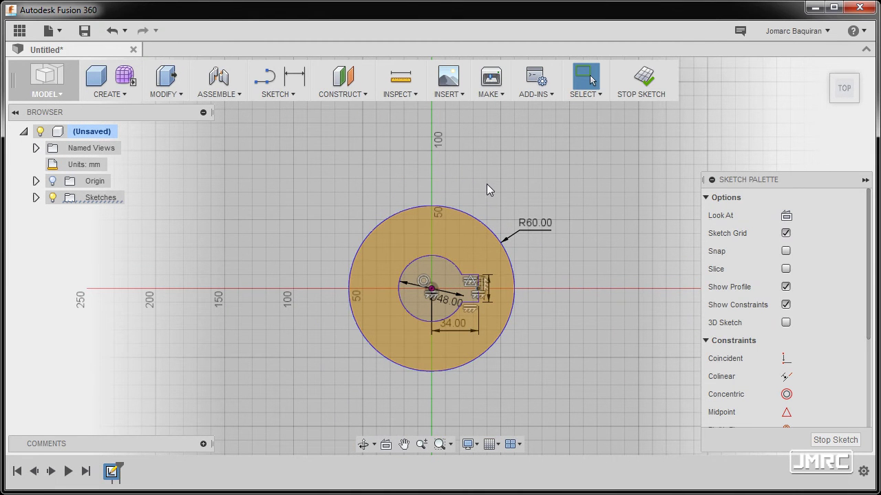
# Step: Sketch a 150 mm line from the circles' centre up to the right at about 40 degrees
pyautogui.press('l')
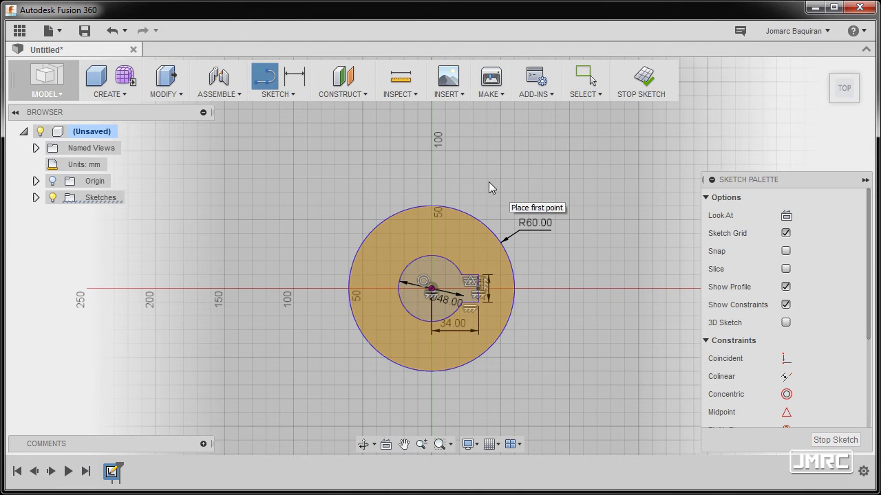
pyautogui.click(432, 289)
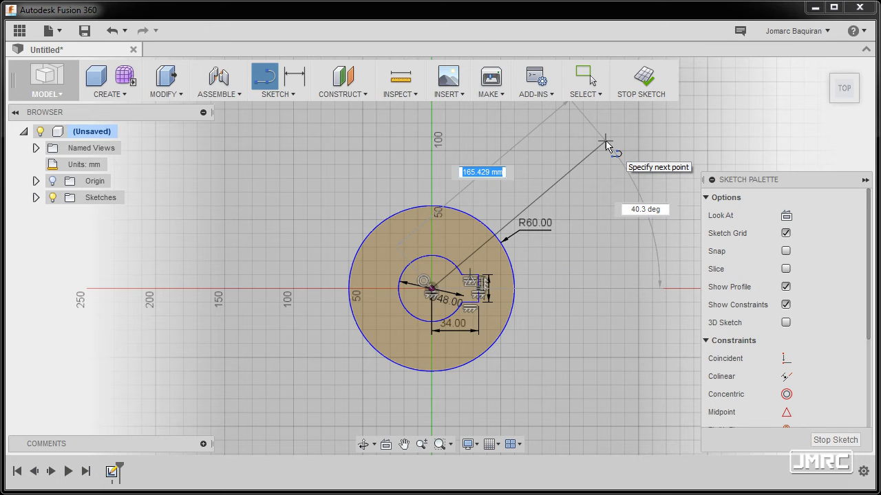
pyautogui.write('150')
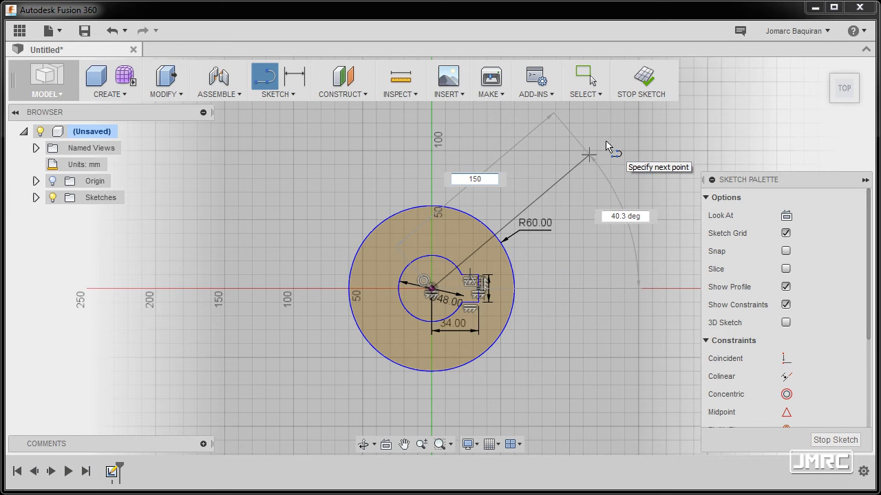
pyautogui.press('Return')
pyautogui.press('Escape')
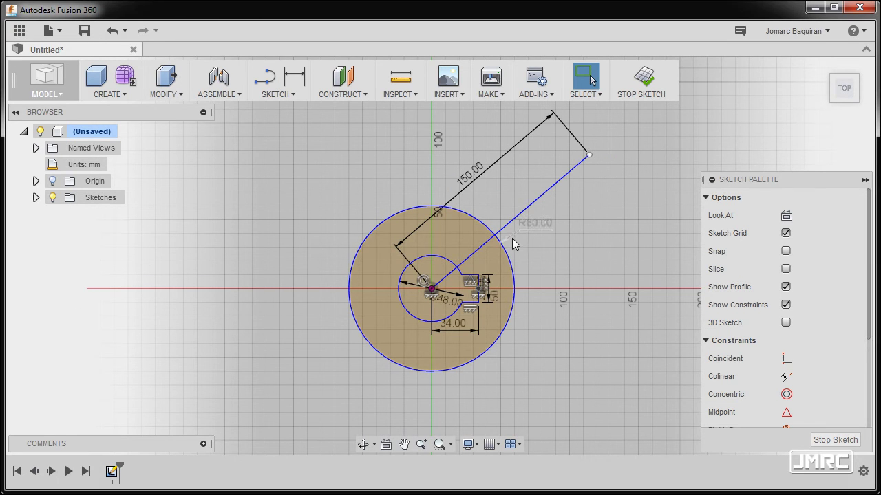
# Step: Sketch a horizontal line about 234 mm long from the circles' centre toward the left
pyautogui.press('l')
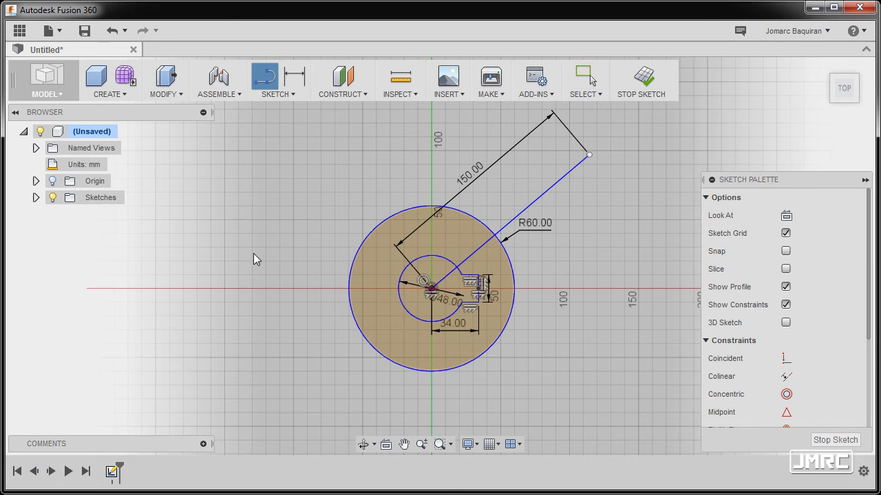
pyautogui.click(431, 291)
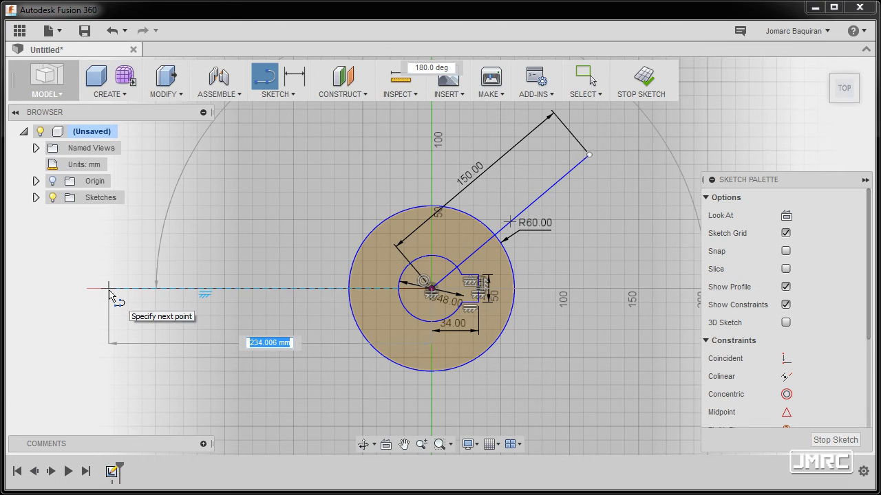
pyautogui.click(108, 289)
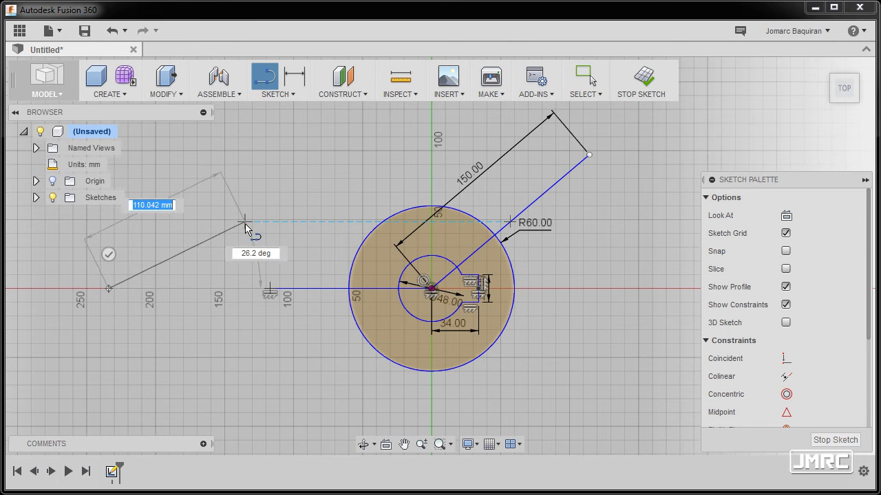
pyautogui.press('Escape')
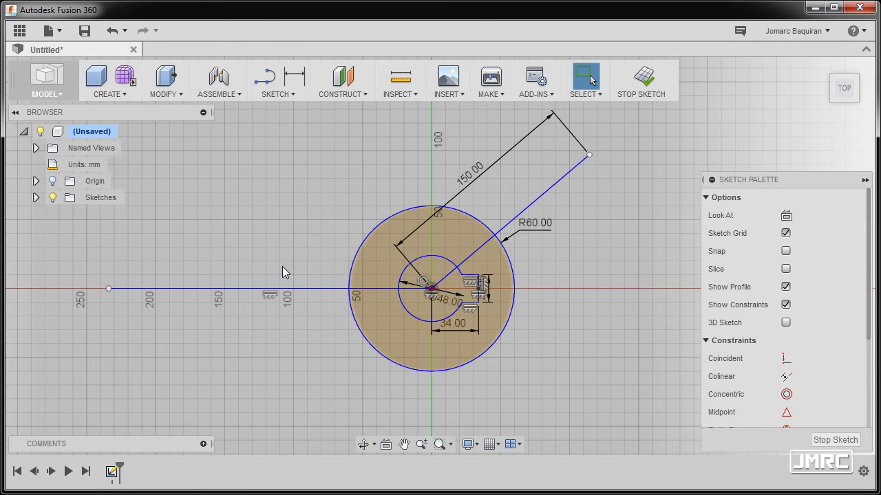
# Step: Dimension the angle between the horizontal line and the angled line and set it to 134 degrees
pyautogui.press('d')
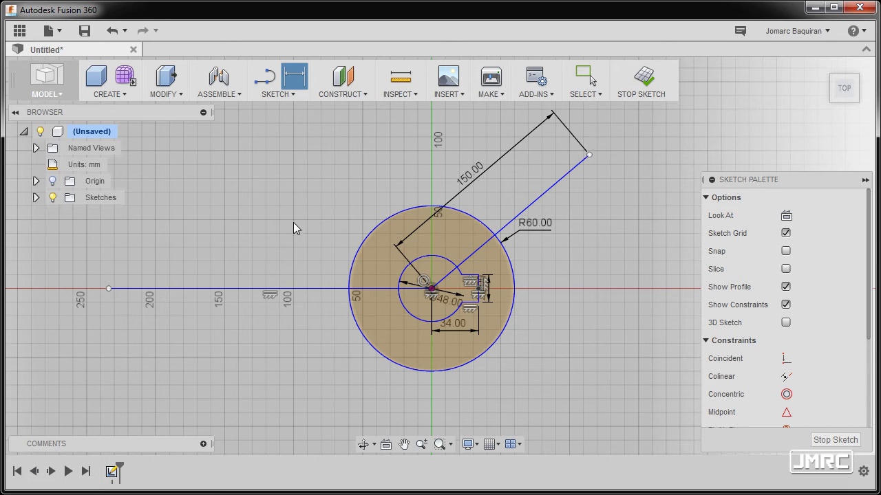
pyautogui.click(545, 198)
pyautogui.press('Escape')
pyautogui.click(238, 291)
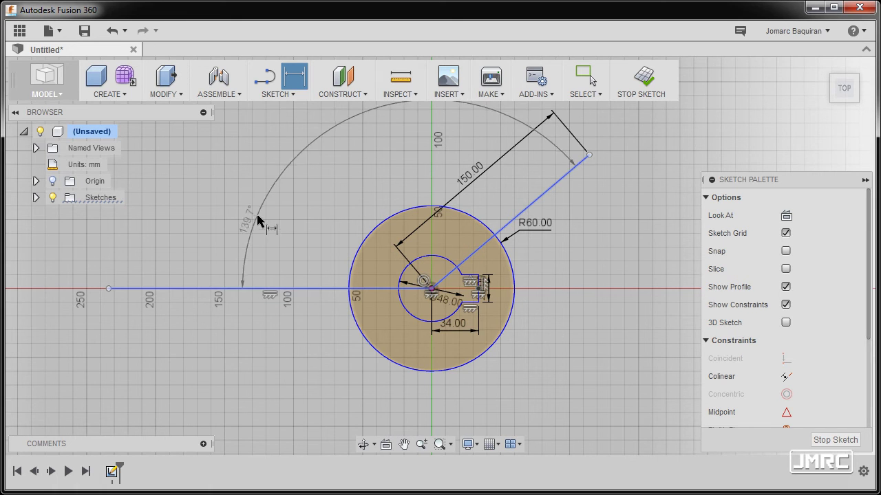
pyautogui.click(352, 169)
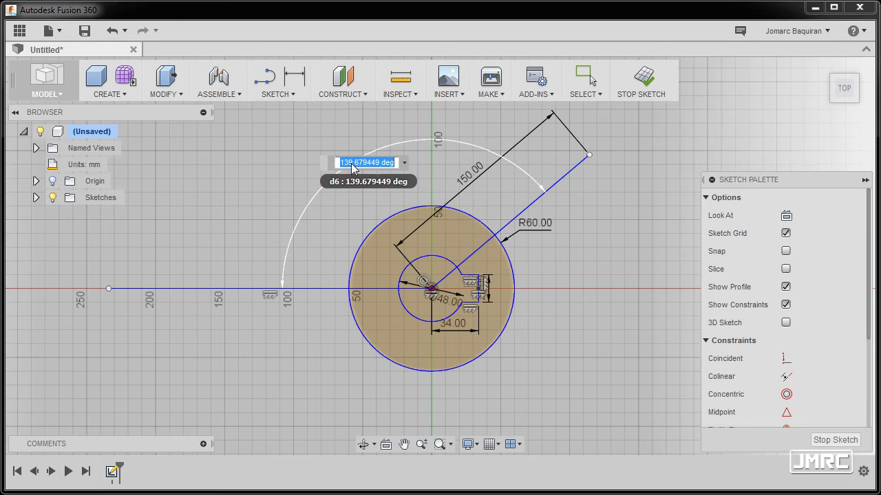
pyautogui.write('134')
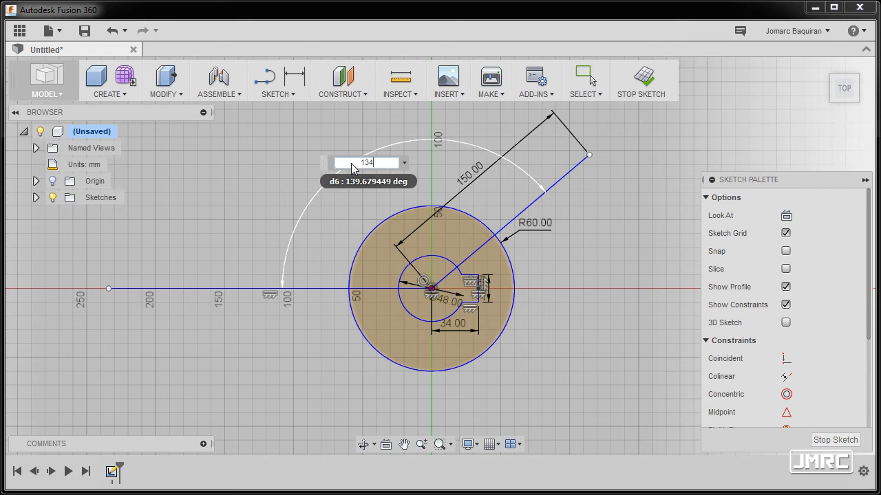
pyautogui.press('Return')
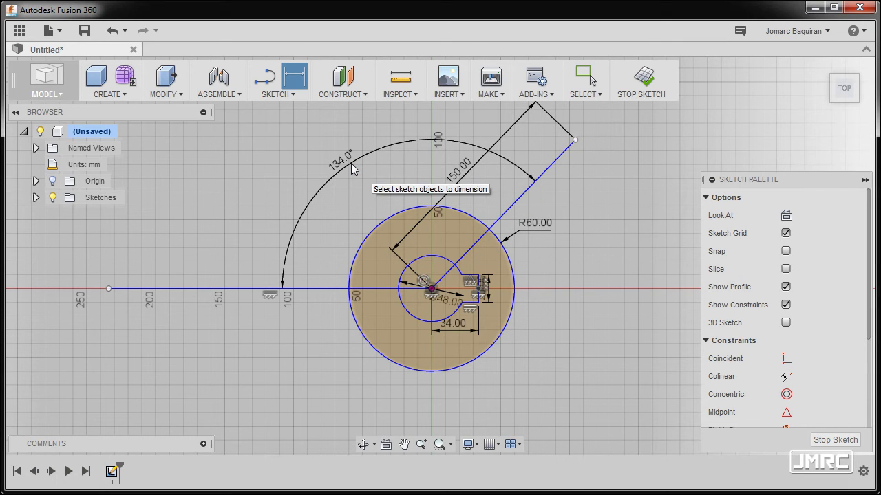
pyautogui.press('Escape')
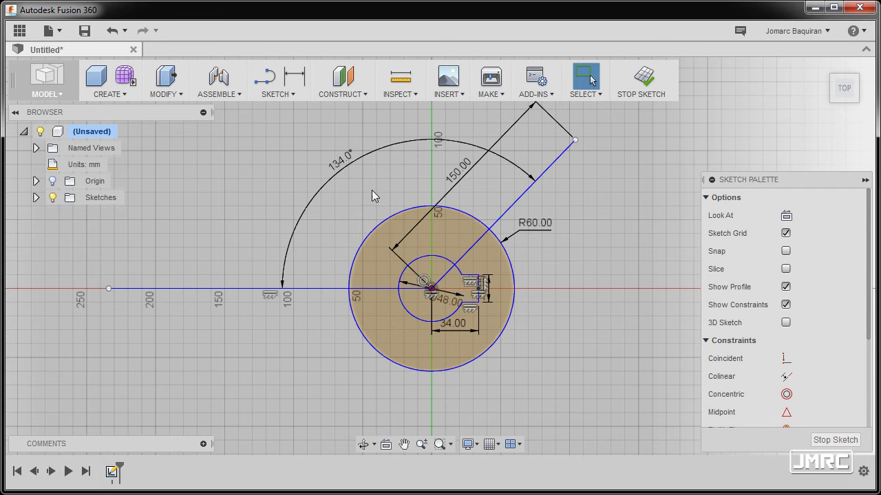
# Step: Convert the horizontal line and the 150 mm angled line to construction lines
pyautogui.click(307, 288)
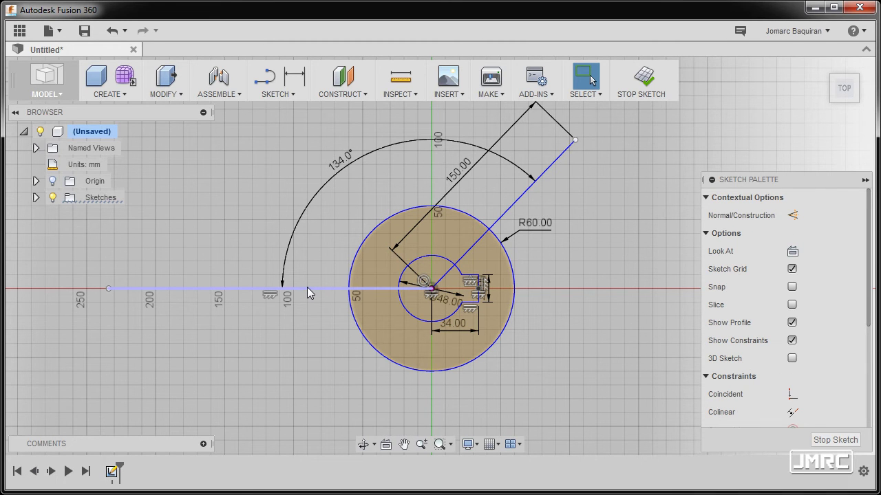
pyautogui.press('x')
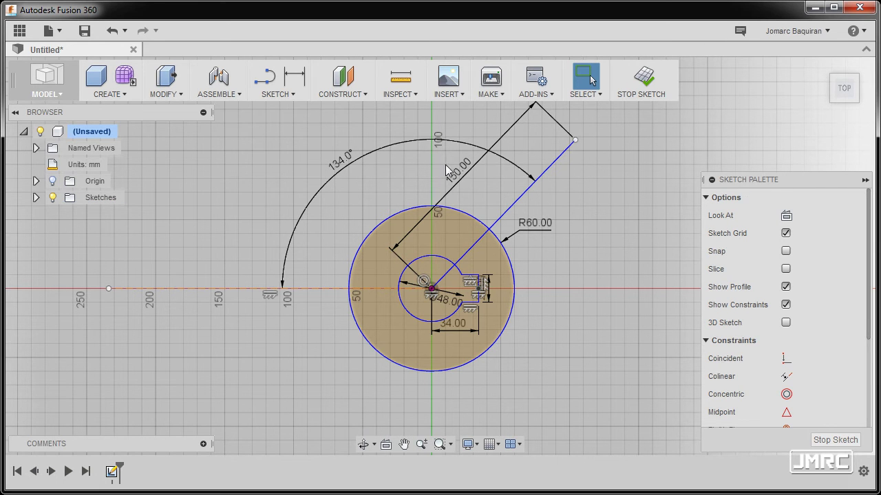
pyautogui.click(521, 199)
pyautogui.rightClick(521, 199)
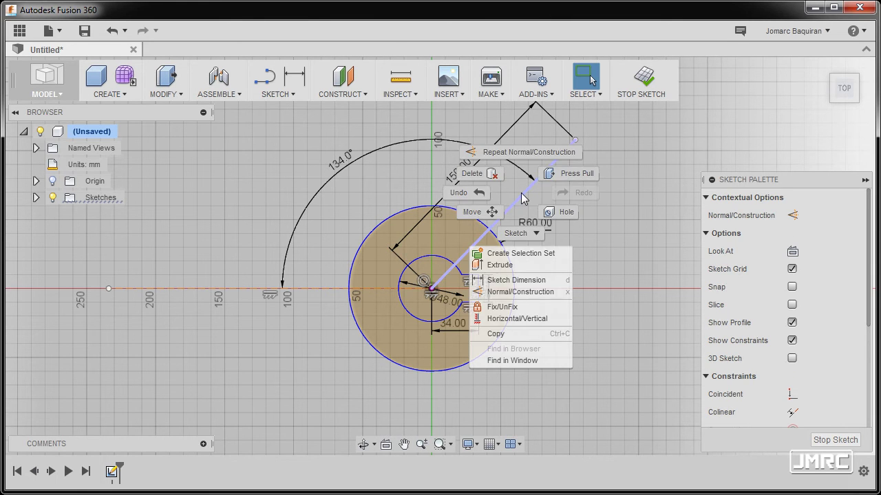
pyautogui.click(528, 293)
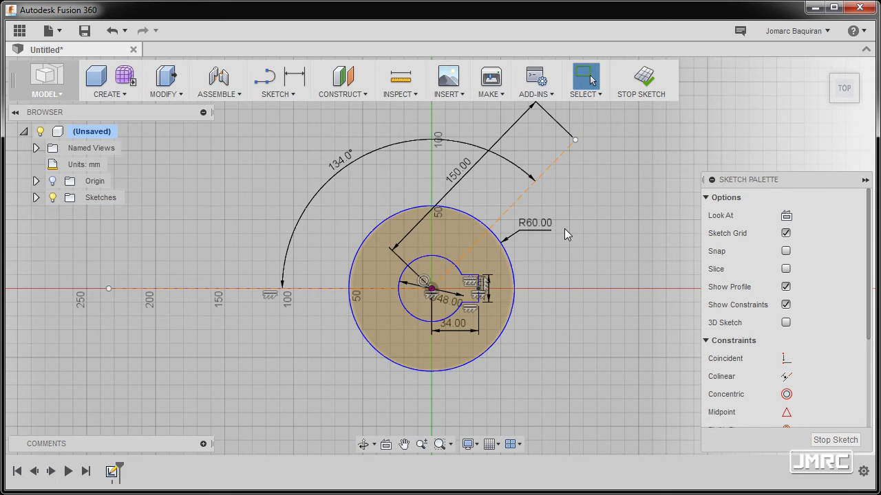
# Step: Move the 150 mm, 34 mm and 20 mm dimensions outside the circular profile so they are easier to read
pyautogui.click(466, 175)
pyautogui.moveTo(499, 204); pyautogui.dragTo(603, 295)
pyautogui.moveTo(451, 329); pyautogui.dragTo(451, 394)
pyautogui.moveTo(480, 295); pyautogui.dragTo(543, 297)
pyautogui.press('Escape')
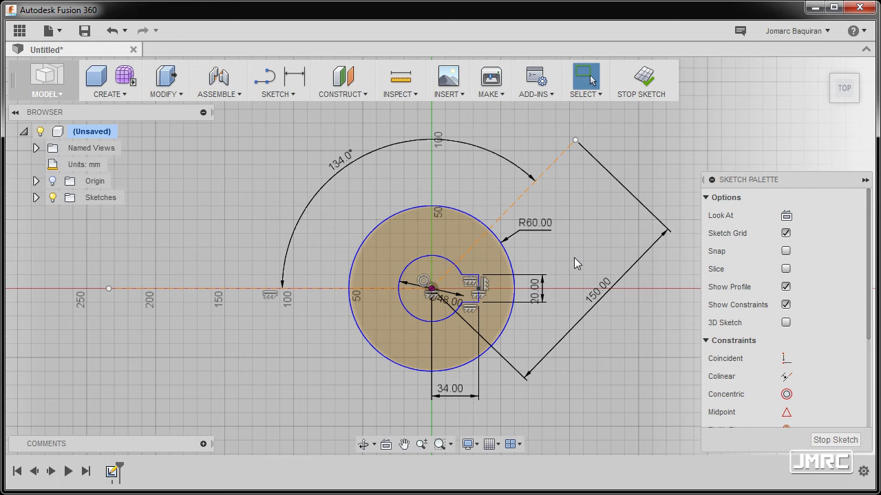
# Step: Sketch two concentric circles, about 64 mm and 107 mm in diameter, centred on the angled construction line's outer end
pyautogui.scroll(-3, 571, 211)
pyautogui.moveTo(500, 244); pyautogui.dragTo(486, 260, button='middle')
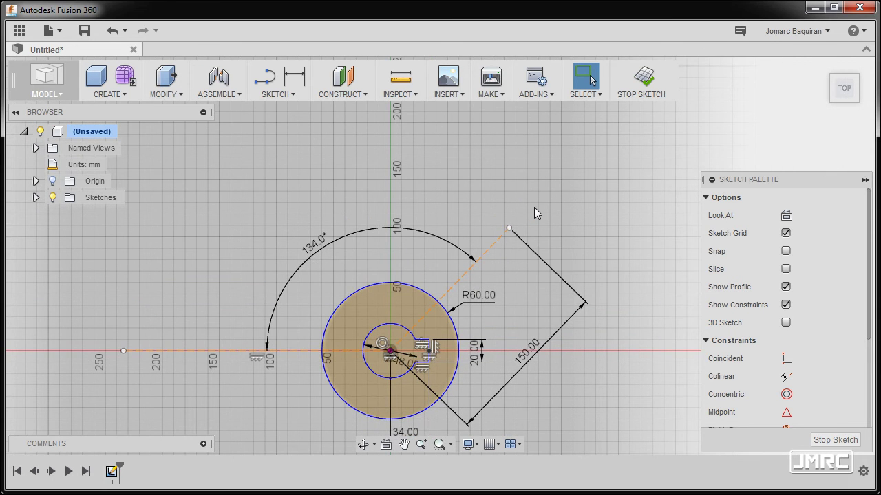
pyautogui.press('c')
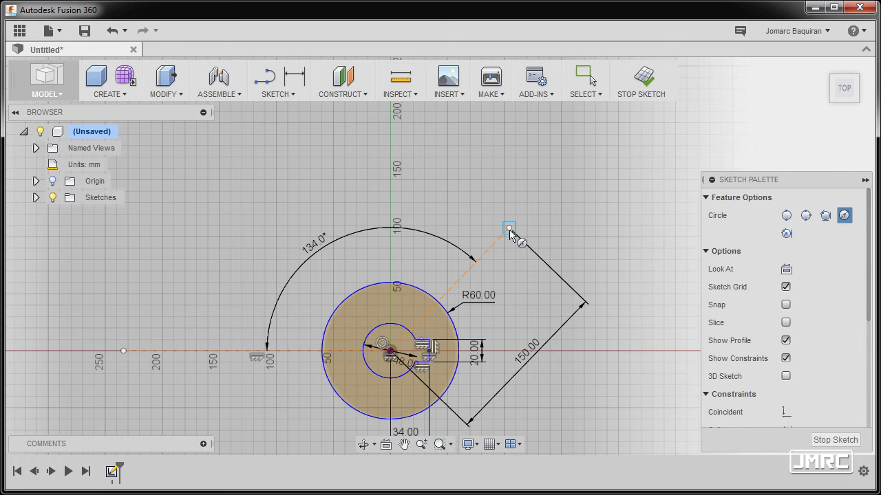
pyautogui.click(509, 229)
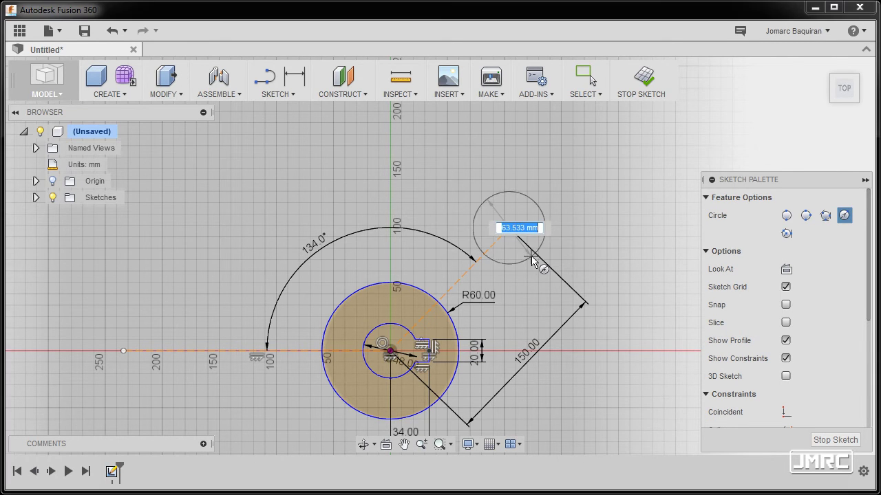
pyautogui.click(531, 258)
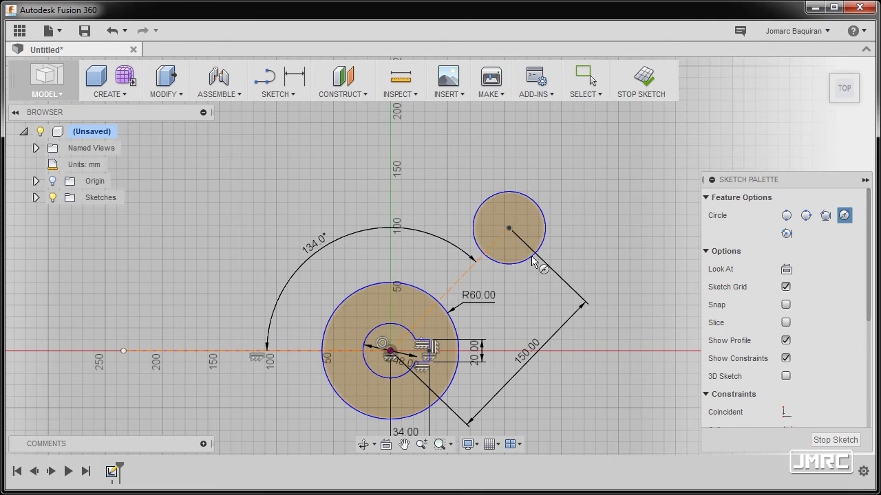
pyautogui.click(510, 228)
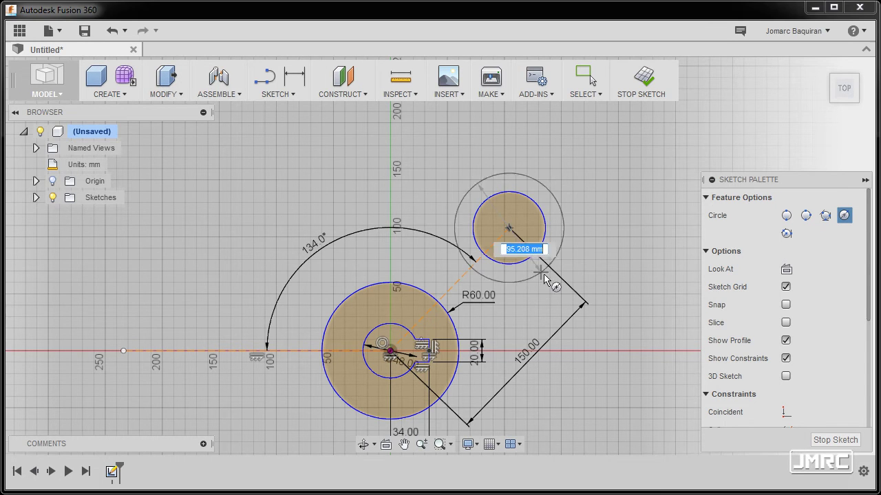
pyautogui.click(558, 194)
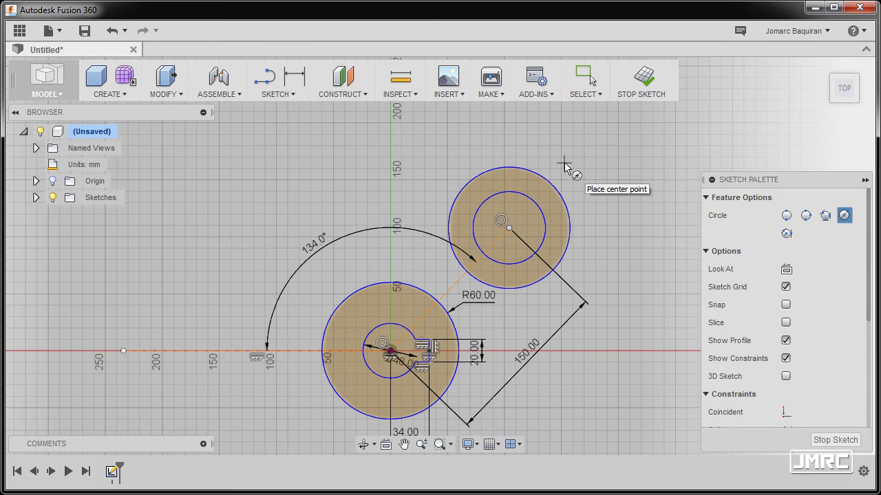
pyautogui.press('Escape')
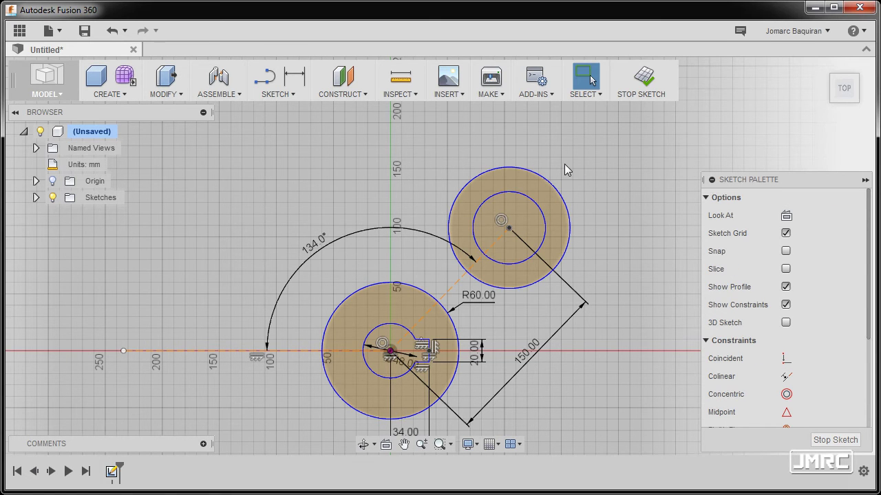
# Step: Dimension the inner circle at the angled line's end and set its diameter to 30 mm
pyautogui.press('d')
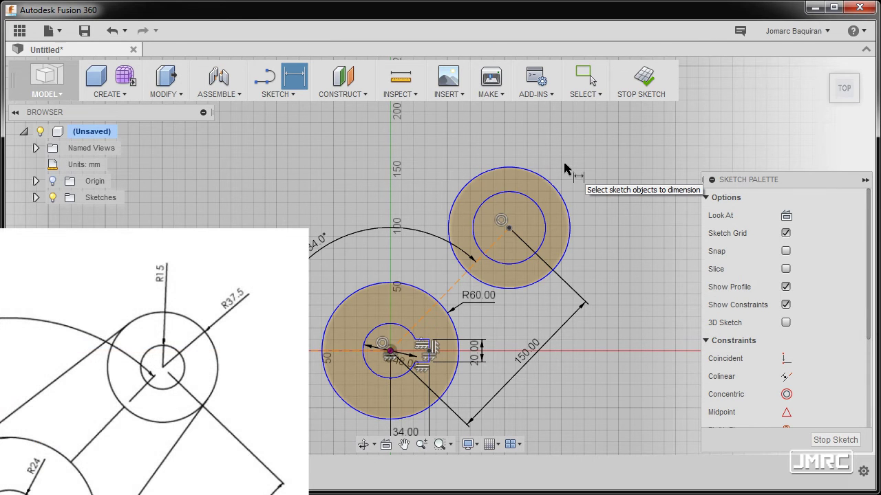
pyautogui.click(536, 201)
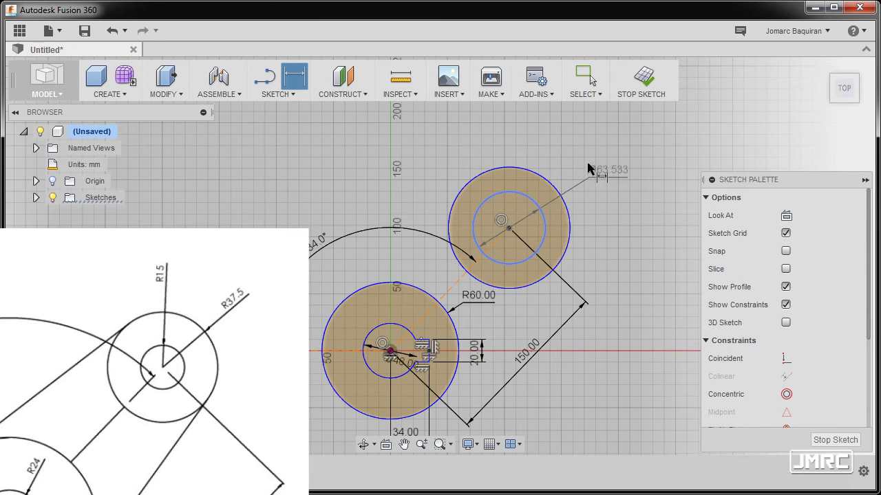
pyautogui.click(588, 167)
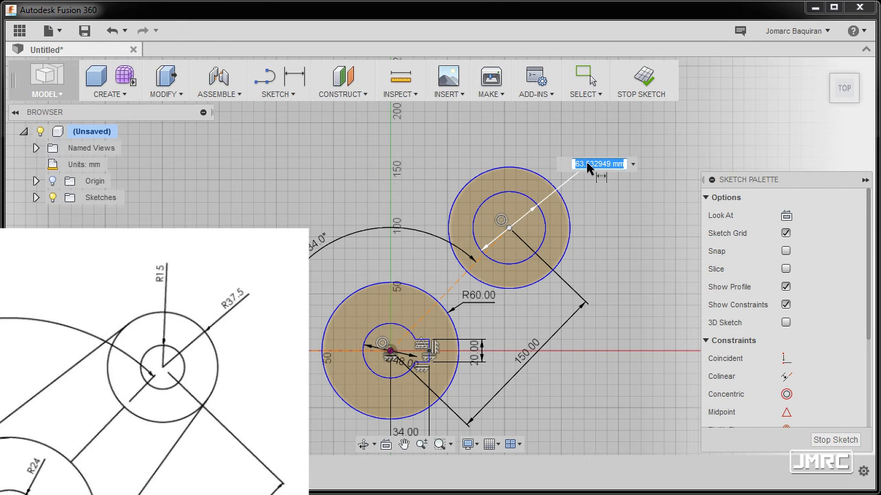
pyautogui.write('30')
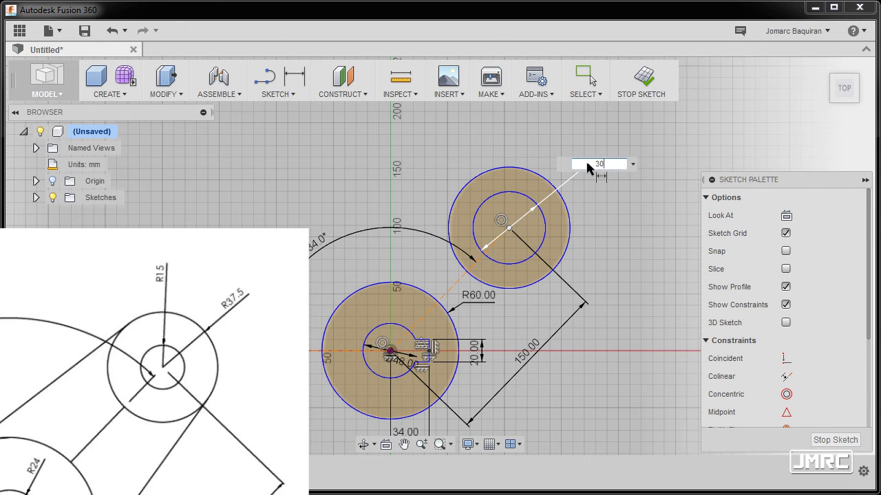
pyautogui.press('Return')
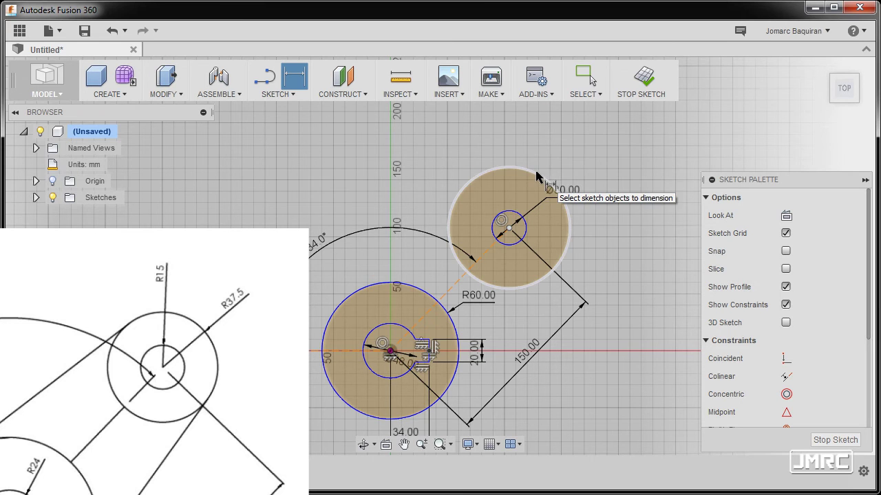
# Step: Dimension the outer circle around the 30 mm circle and set its diameter to 37.5*2 mm
pyautogui.click(538, 177)
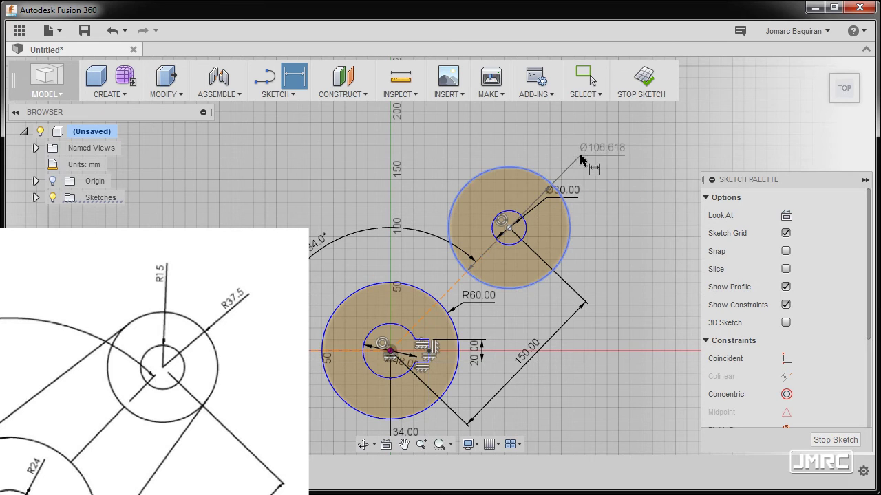
pyautogui.click(592, 224)
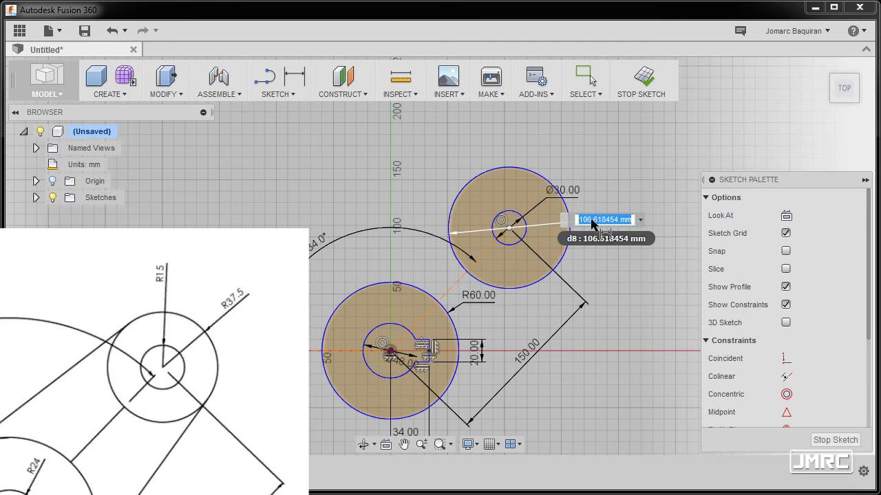
pyautogui.write('37.5*2')
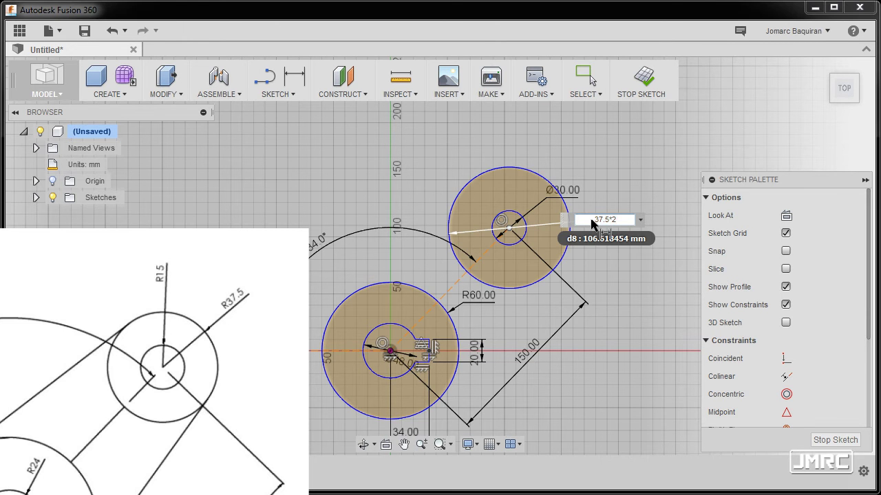
pyautogui.press('Return')
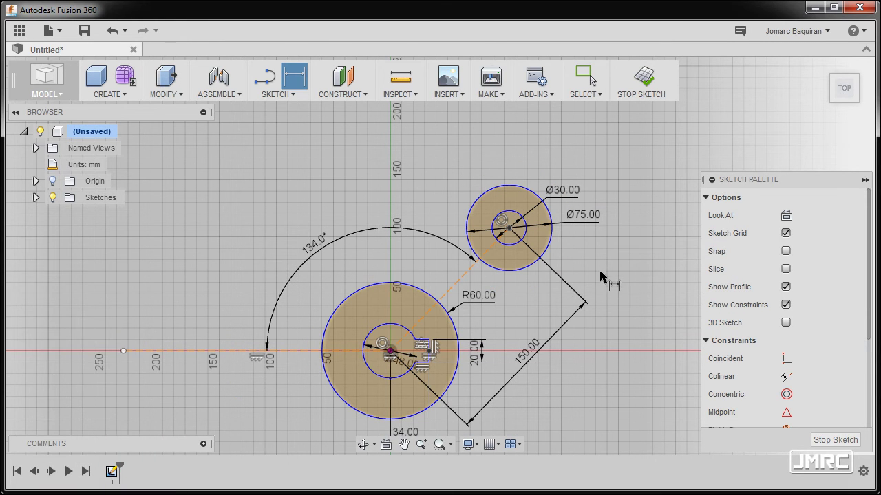
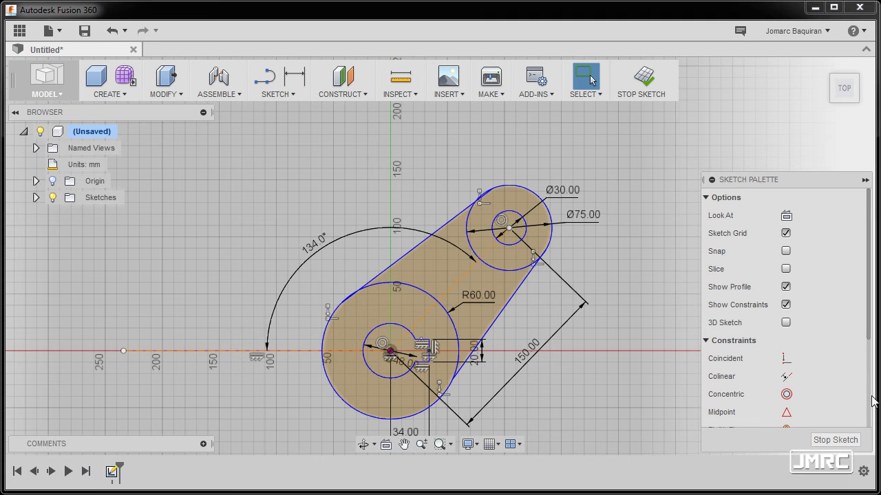
pyautogui.scroll(-2, 832, 341)
pyautogui.scroll(-2, 829, 331)
pyautogui.click(785, 364)
pyautogui.press('Escape')
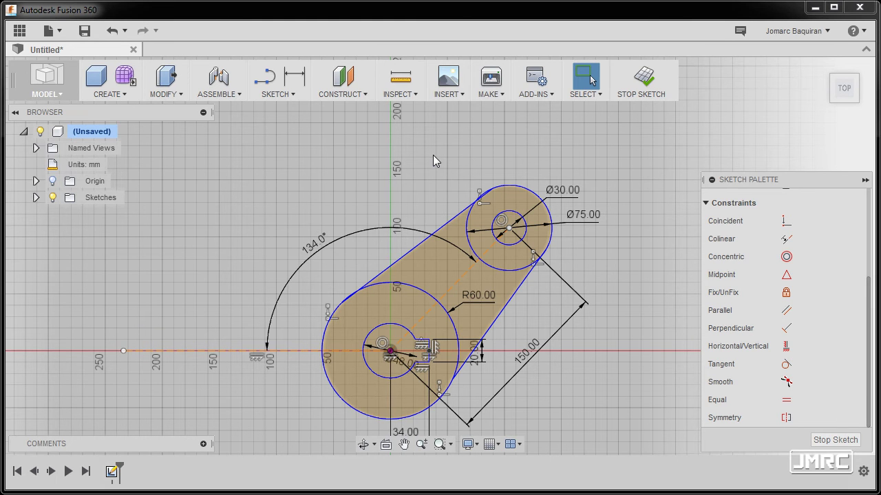
# Step: Apply a Tangent constraint between the upper connecting line and the 75 mm circle
pyautogui.click(455, 220)
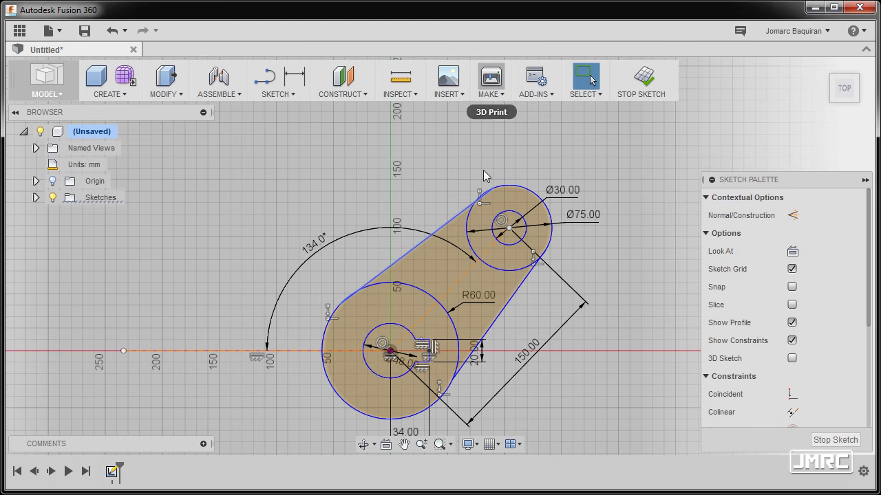
pyautogui.click(520, 186)
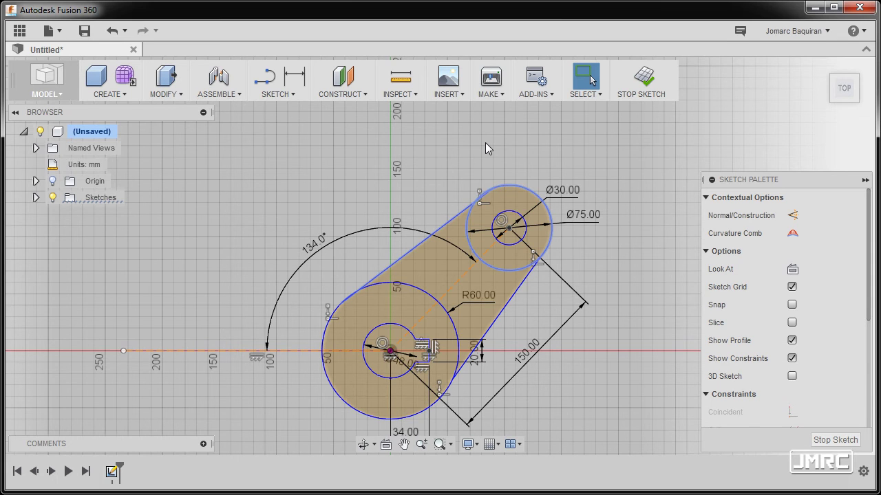
pyautogui.rightClick(485, 142)
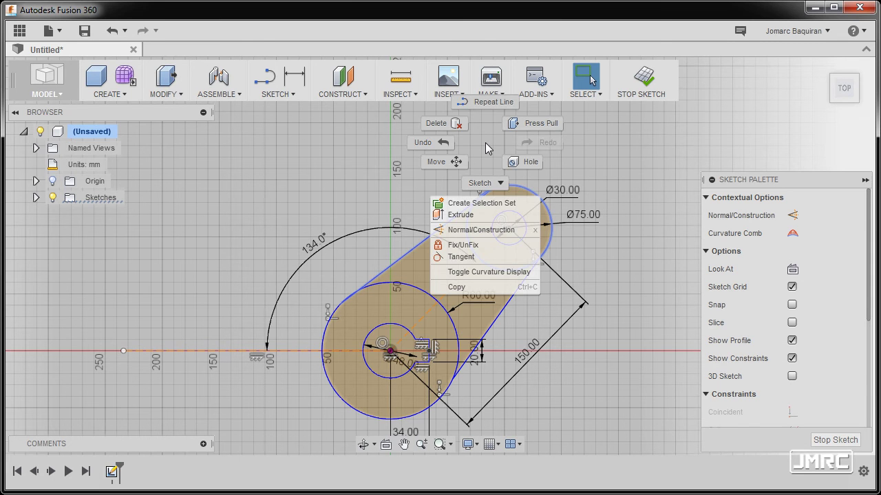
pyautogui.click(491, 259)
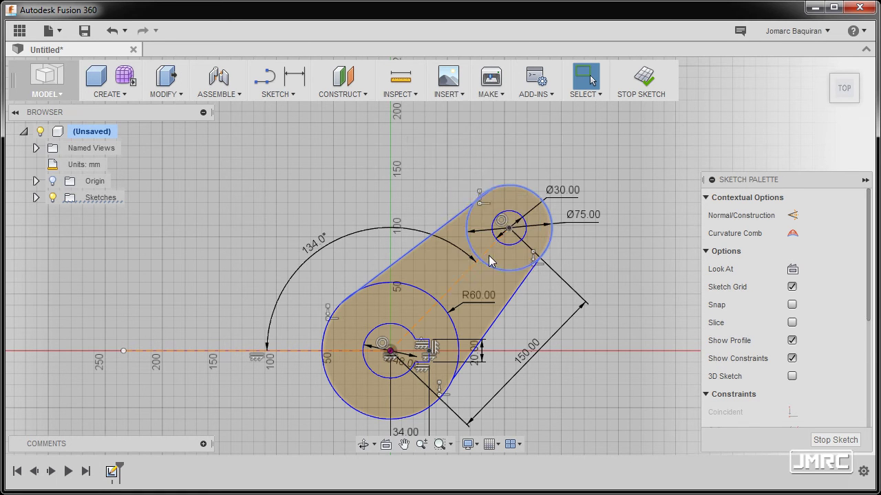
# Step: Apply a Tangent constraint between the lower connecting line and the 75 mm circle
pyautogui.click(552, 236)
pyautogui.keyDown('shift'); pyautogui.click(527, 280); pyautogui.keyUp('shift')
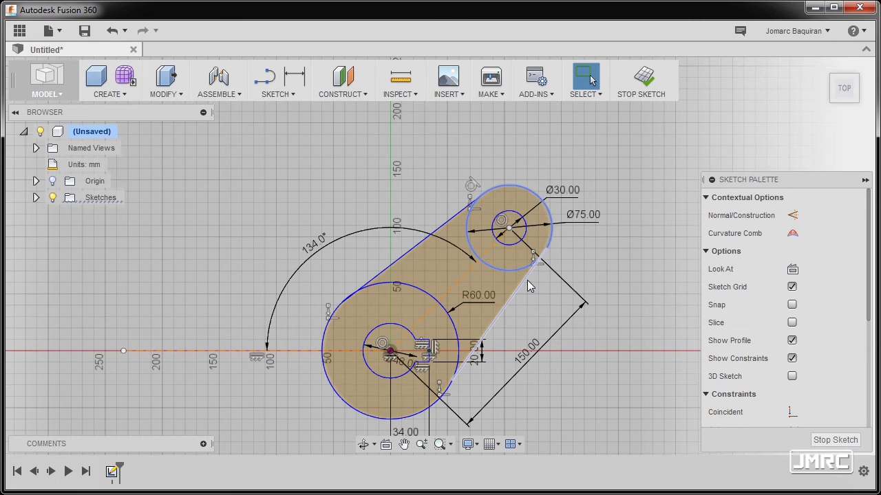
pyautogui.rightClick(577, 255)
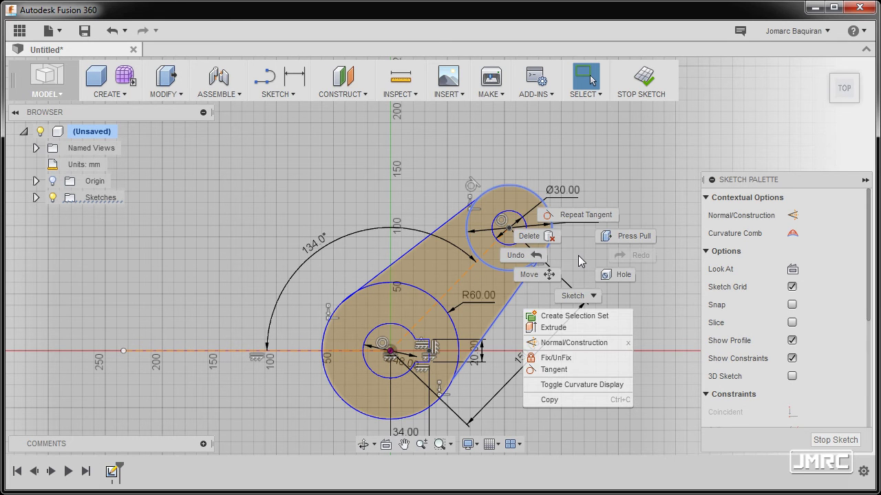
pyautogui.click(559, 369)
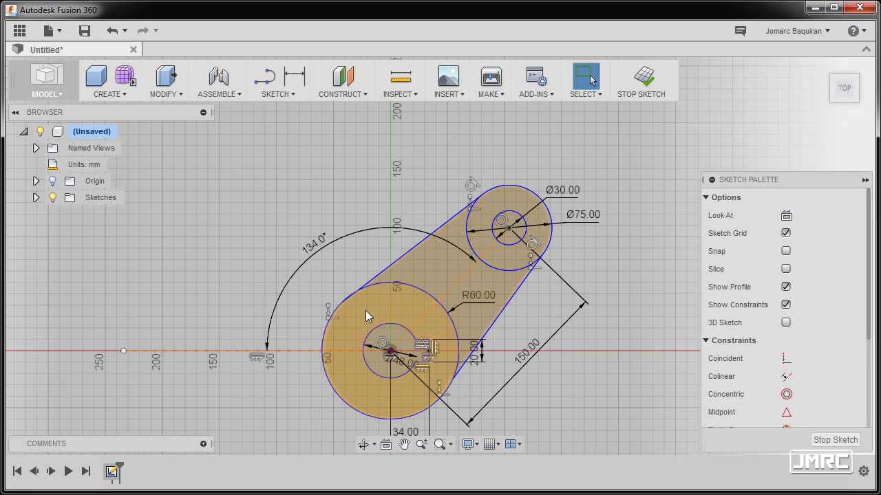
# Step: Apply a Tangent constraint between the lower connecting line and the R60 hub circle
pyautogui.click(463, 377)
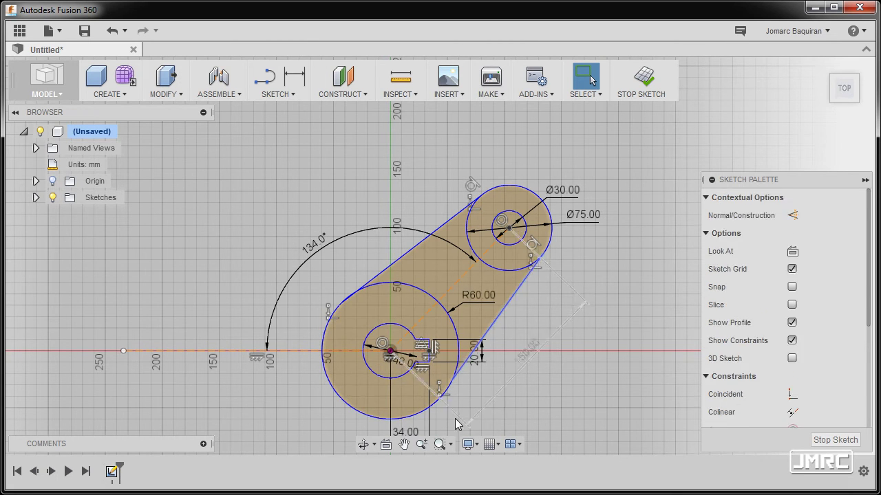
pyautogui.click(417, 420)
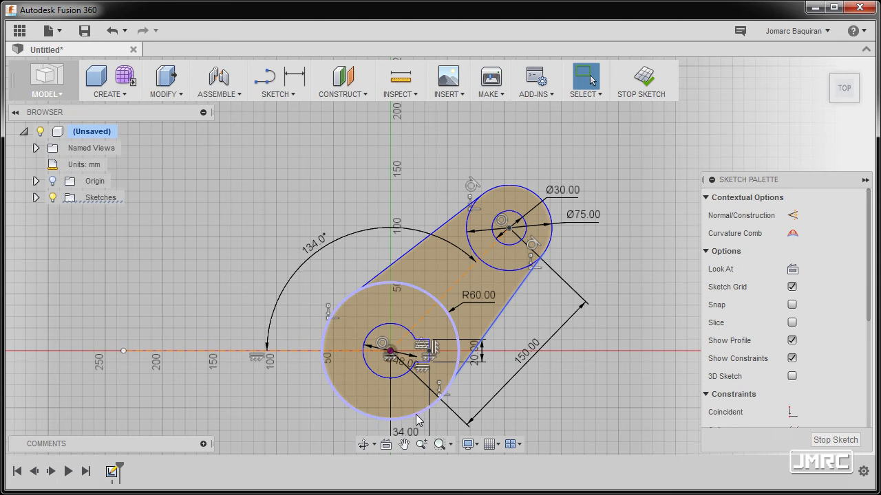
pyautogui.rightClick(471, 385)
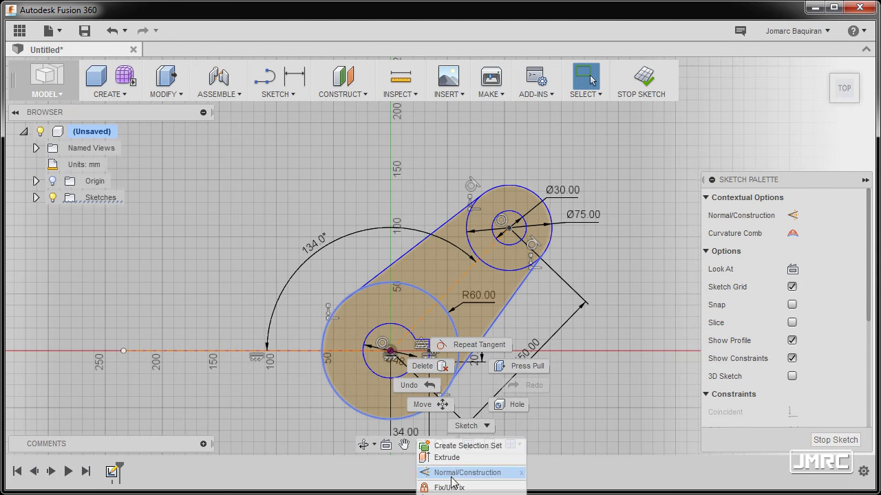
pyautogui.click(479, 345)
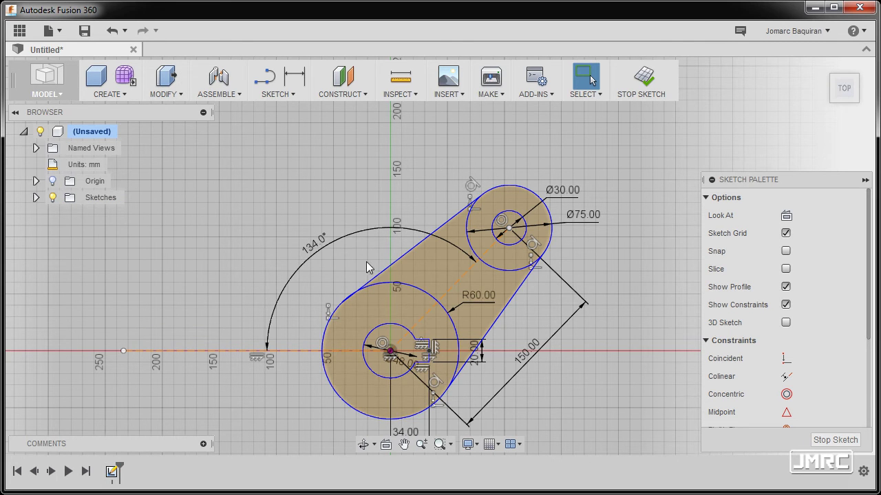
# Step: Apply a Tangent constraint between the upper connecting line and the R60 hub circle
pyautogui.click(393, 261)
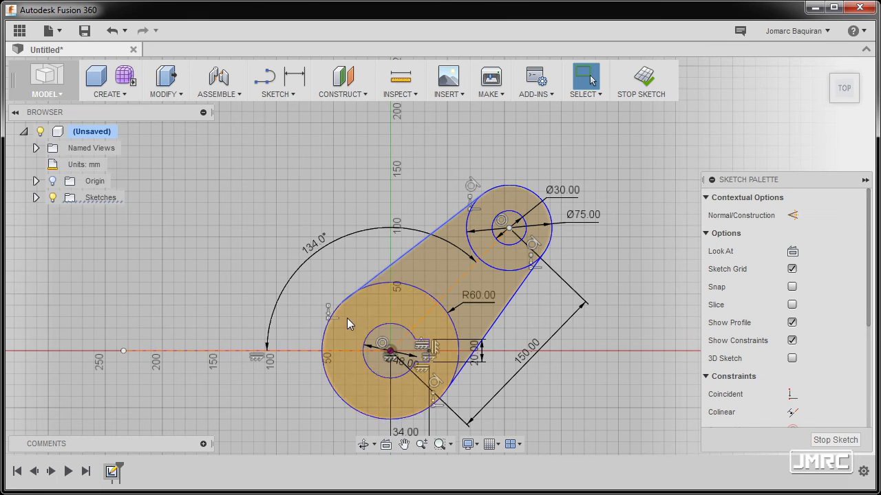
pyautogui.click(324, 339)
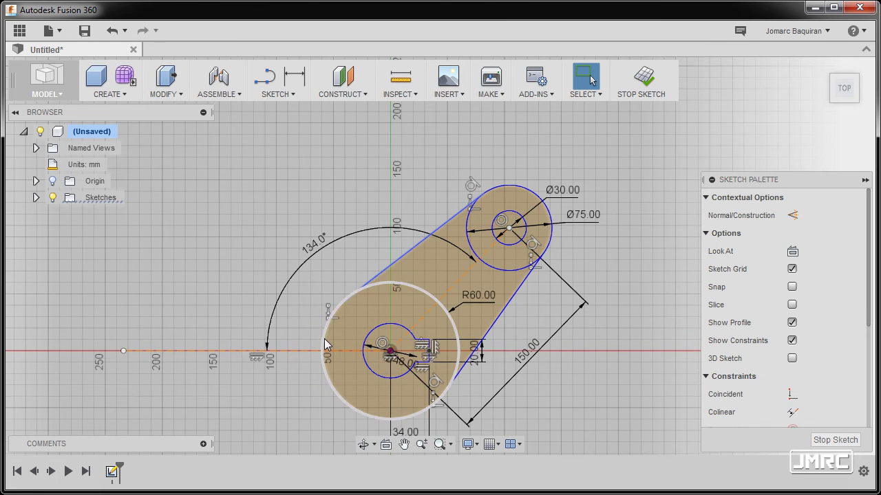
pyautogui.rightClick(332, 264)
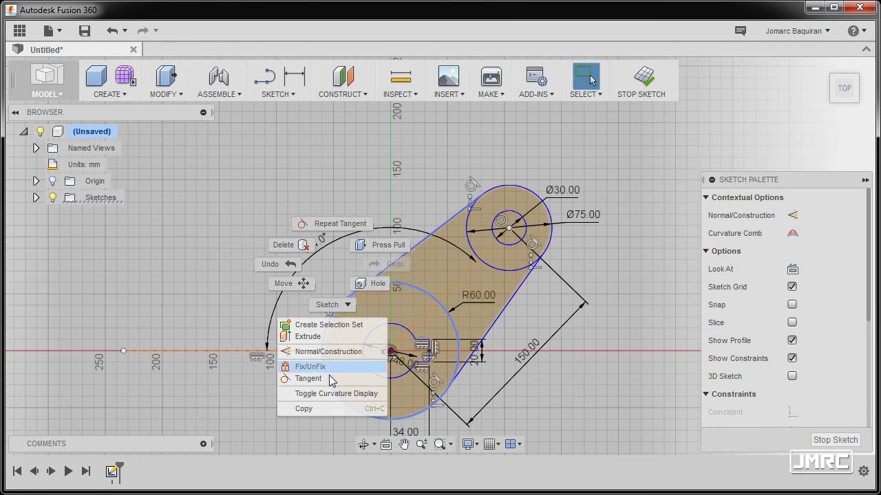
pyautogui.click(332, 379)
pyautogui.click(340, 278)
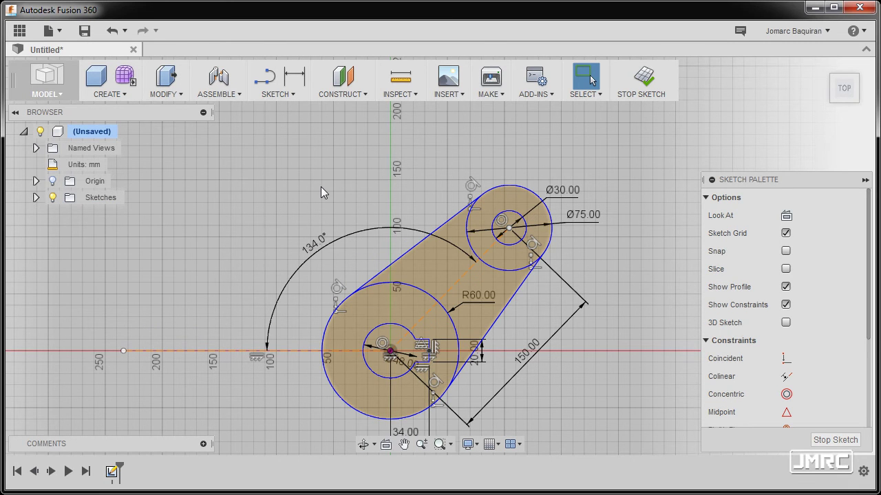
# Step: Sketch a slightly sloping line from the top of the R60 hub circle out to just above the horizontal construction line's far end
pyautogui.moveTo(380, 300); pyautogui.dragTo(403, 275, button='middle')
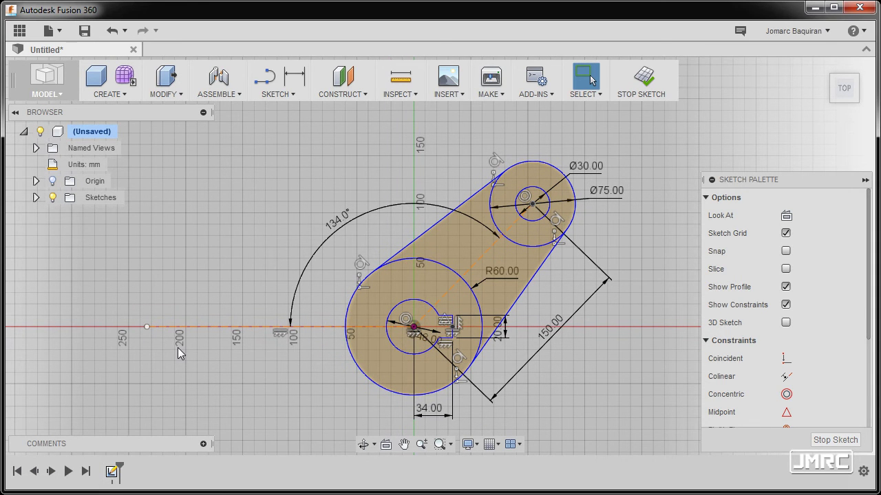
pyautogui.press('l')
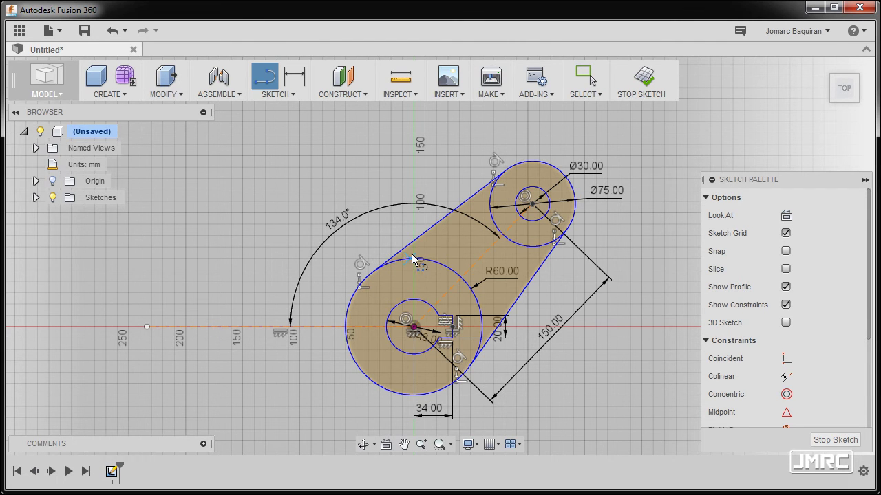
pyautogui.click(405, 261)
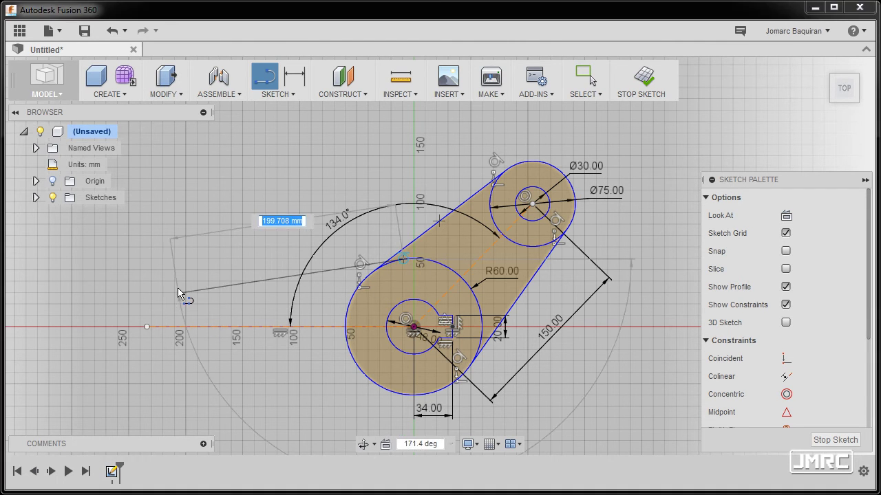
pyautogui.click(162, 296)
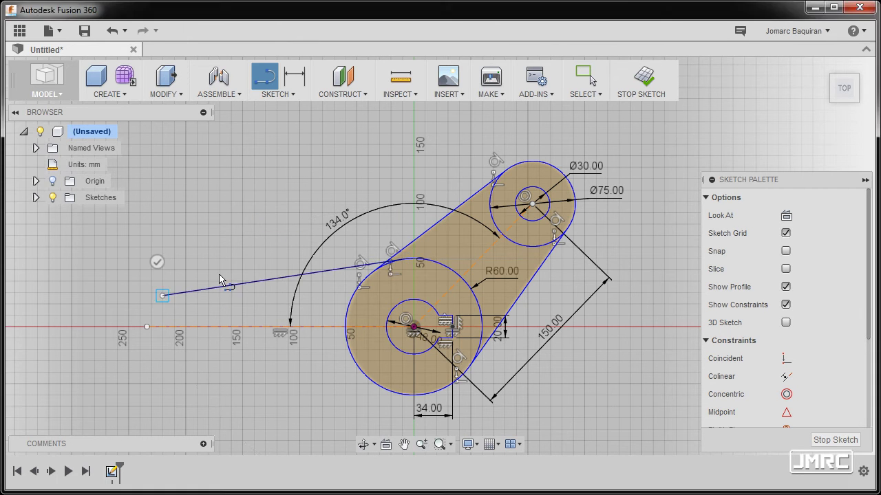
pyautogui.press('Escape')
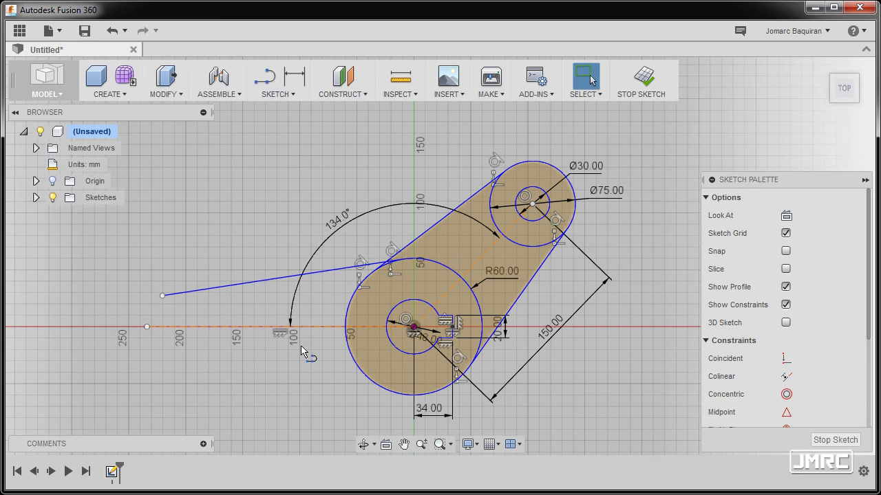
# Step: Sketch a line about 208 mm long from the bottom of the R60 hub circle to below the horizontal construction line's far end
pyautogui.press('l')
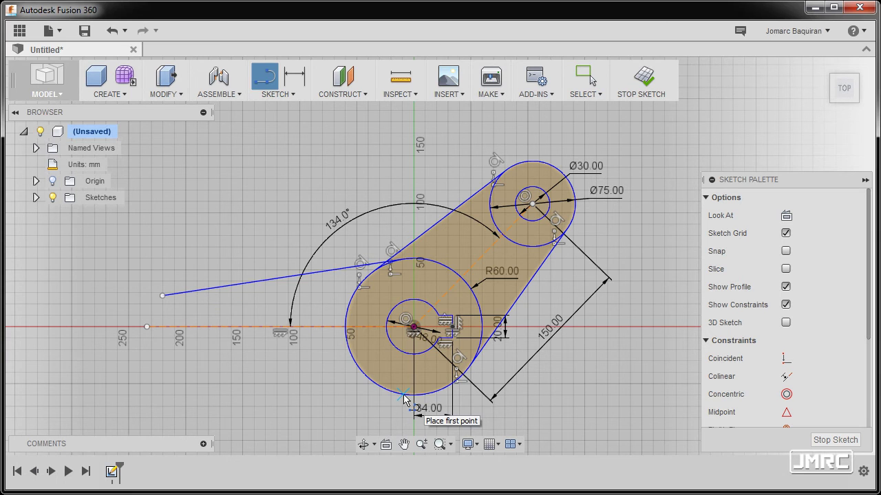
pyautogui.click(403, 394)
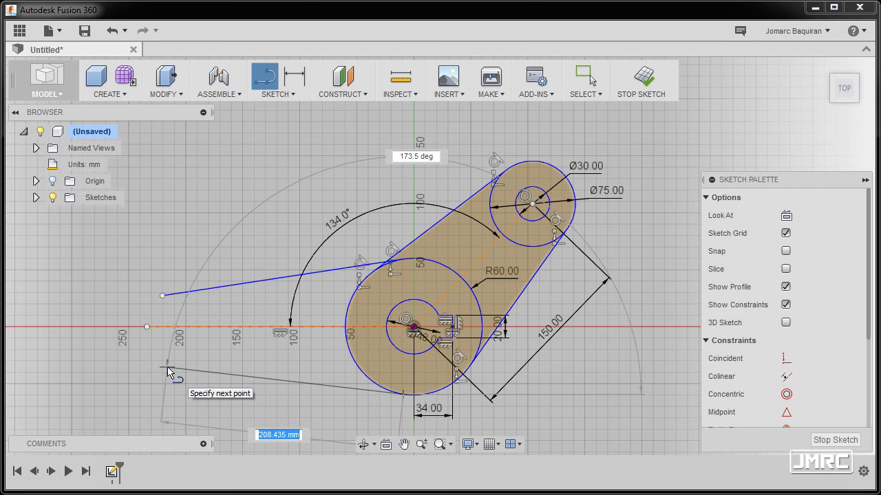
pyautogui.click(167, 369)
pyautogui.press('Escape')
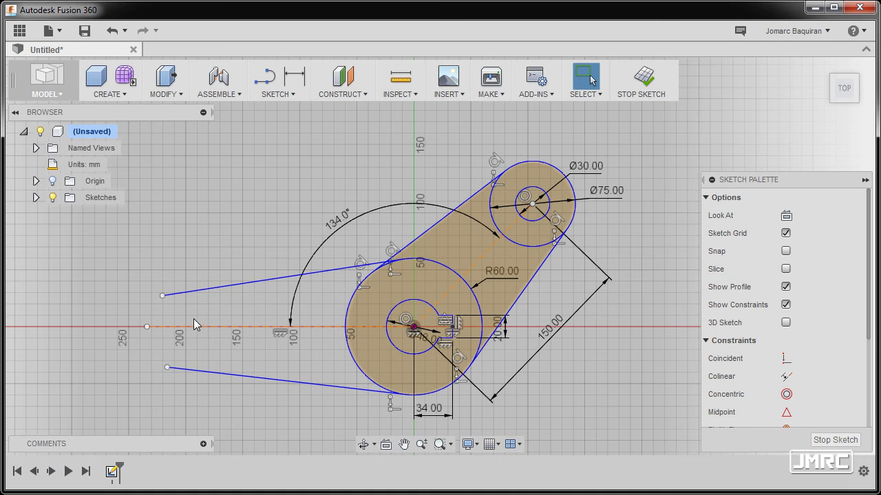
# Step: Draw an 18.81 mm vertical line downward from the upper arm line's free end
pyautogui.scroll(3, 174, 315)
pyautogui.scroll(2, 174, 317)
pyautogui.moveTo(174, 316); pyautogui.dragTo(230, 281, button='middle')
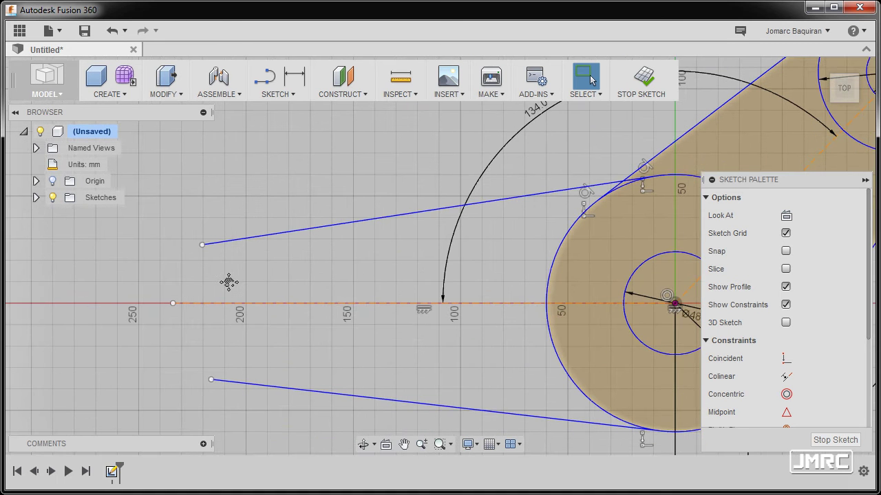
pyautogui.press('l')
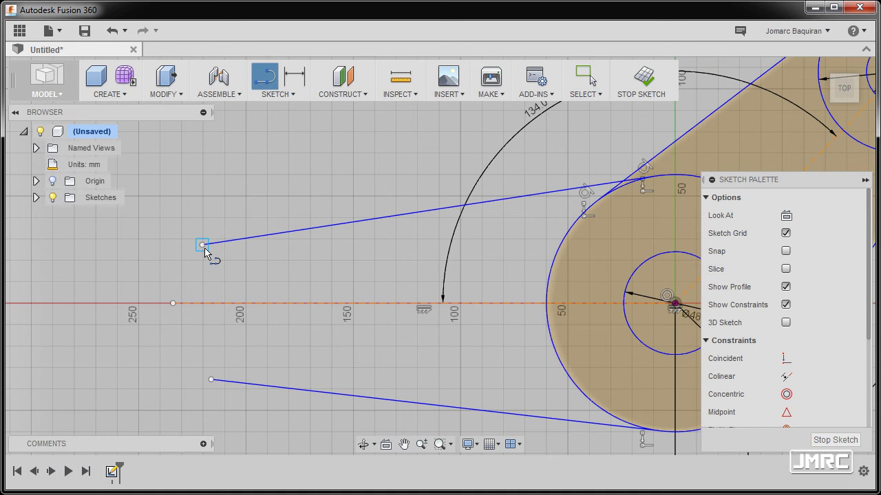
pyautogui.click(202, 245)
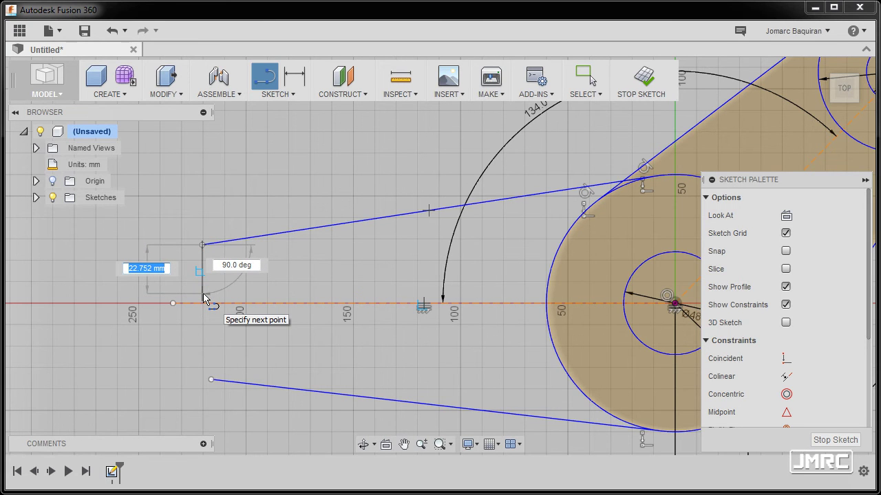
pyautogui.write('18.81')
pyautogui.press('Tab')
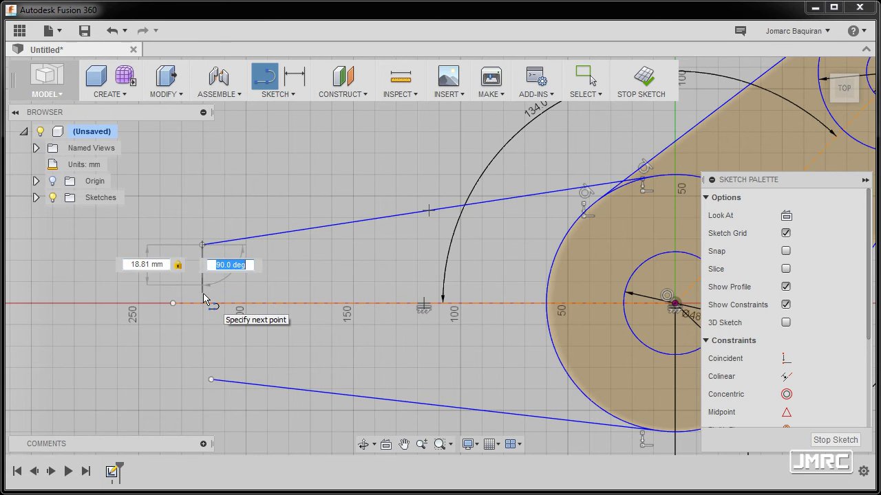
pyautogui.press('Return')
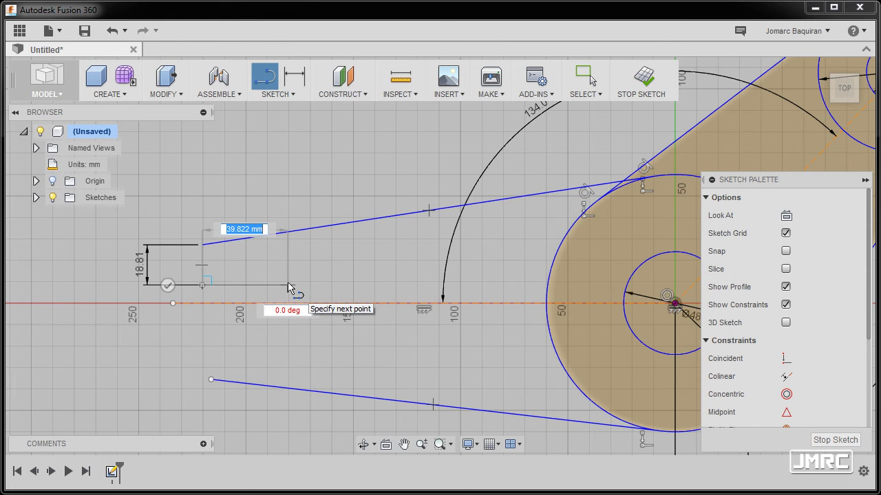
# Step: Continue with an about 40 mm horizontal line, a tangent arc and a parallel return line, closing the open slot at the lower arm line's end
pyautogui.moveTo(287, 285)
pyautogui.mouseDown()
pyautogui.moveTo(315, 305)
pyautogui.moveTo(323, 344)
pyautogui.moveTo(292, 356)
pyautogui.moveTo(336, 340)
pyautogui.moveTo(321, 357)
pyautogui.moveTo(295, 358)
pyautogui.moveTo(335, 336)
pyautogui.moveTo(320, 353)
pyautogui.moveTo(292, 352)
pyautogui.mouseUp()
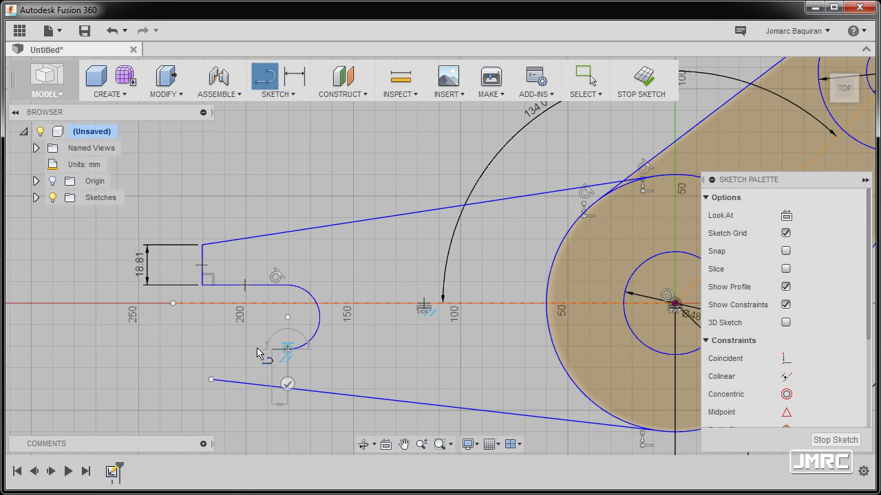
pyautogui.click(202, 352)
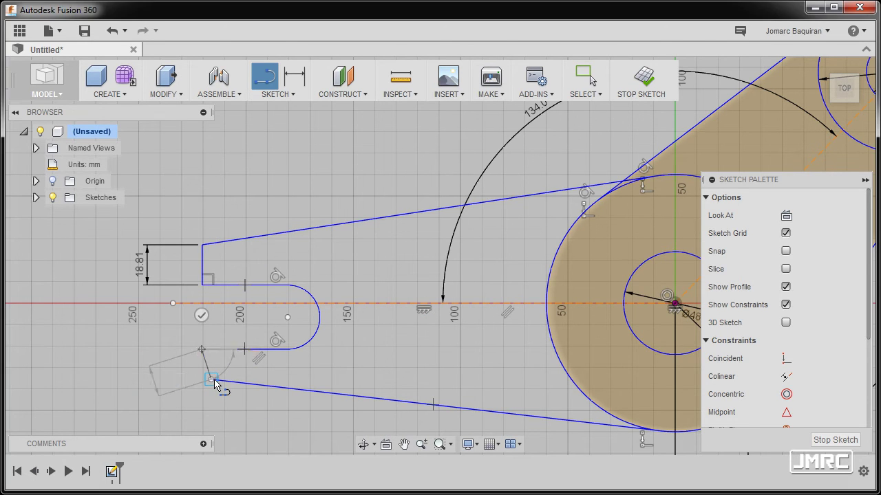
pyautogui.click(213, 381)
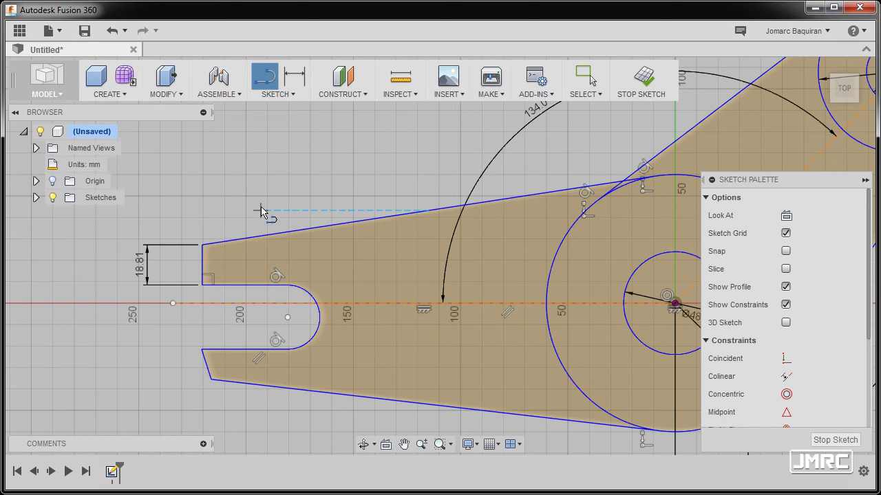
pyautogui.press('Escape')
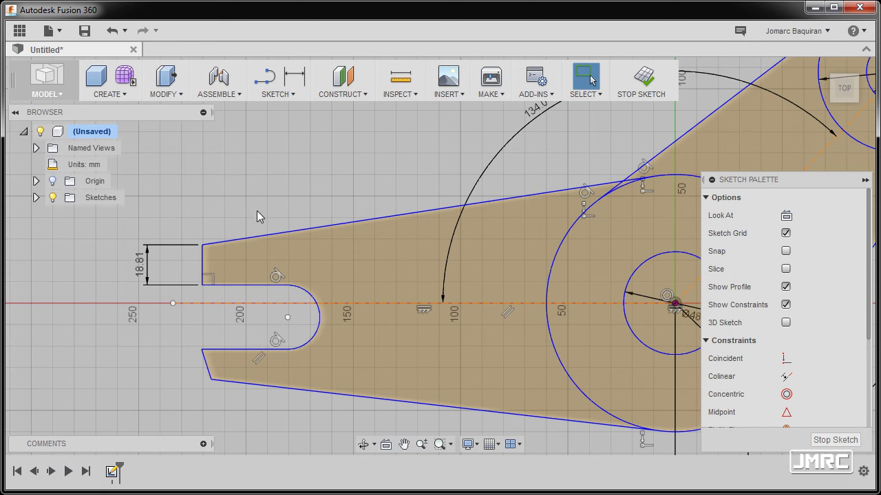
# Step: Apply a Horizontal/Vertical constraint to the short slanted end line below the slot
pyautogui.click(207, 363)
pyautogui.rightClick(200, 319)
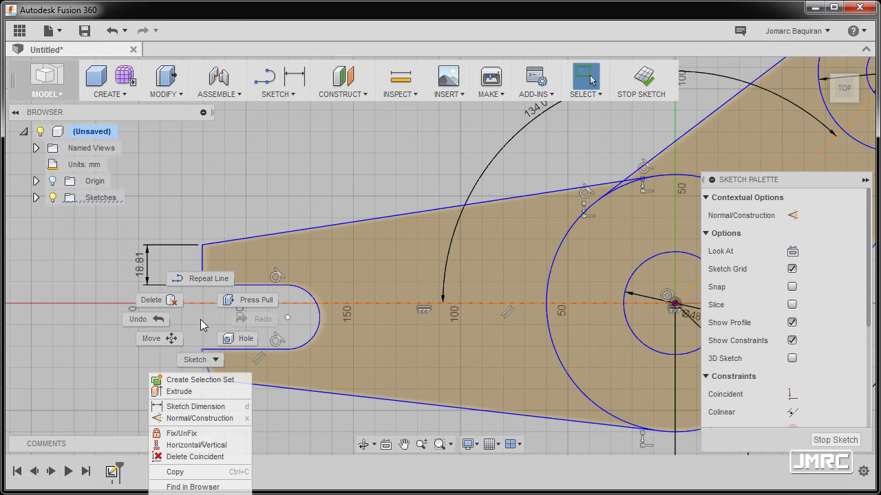
pyautogui.click(197, 446)
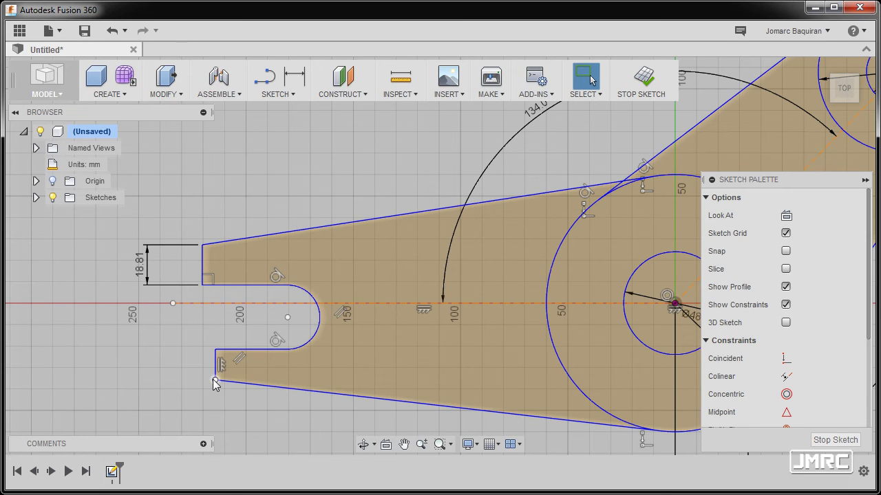
# Step: Apply a Colinear constraint between the two short vertical end lines above and below the slot
pyautogui.scroll(-3, 841, 327)
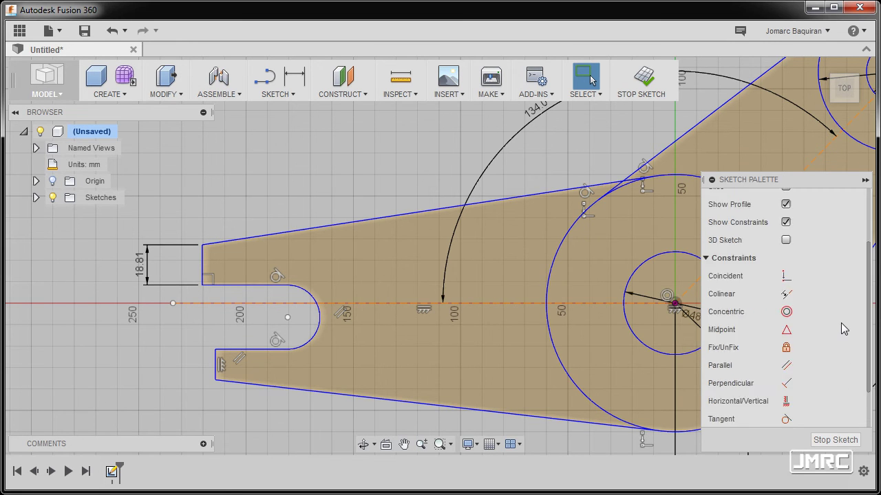
pyautogui.click(786, 293)
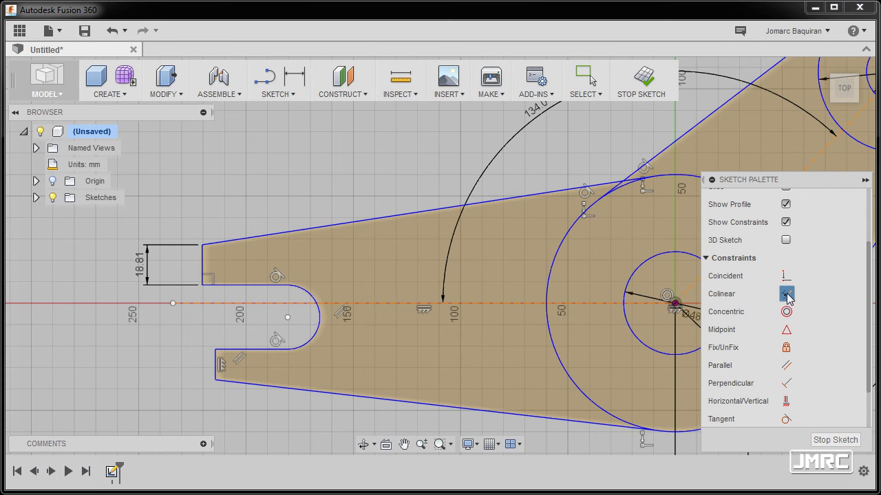
pyautogui.click(202, 303)
pyautogui.click(204, 257)
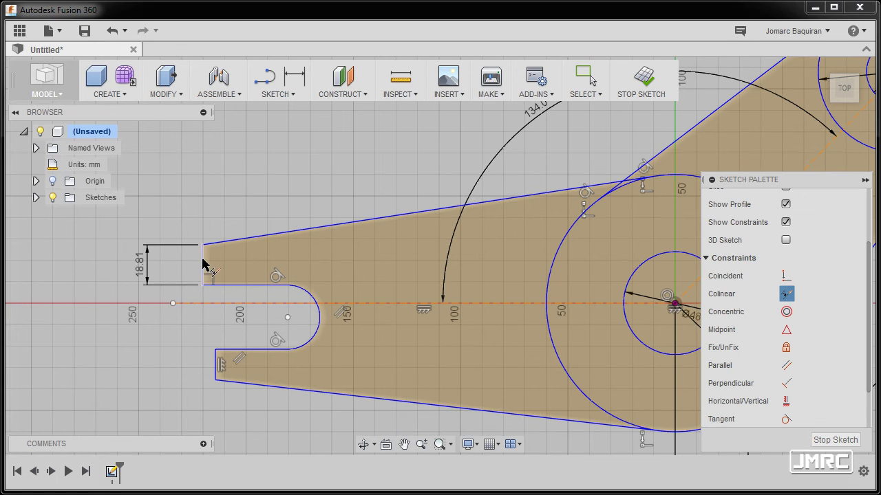
pyautogui.click(216, 364)
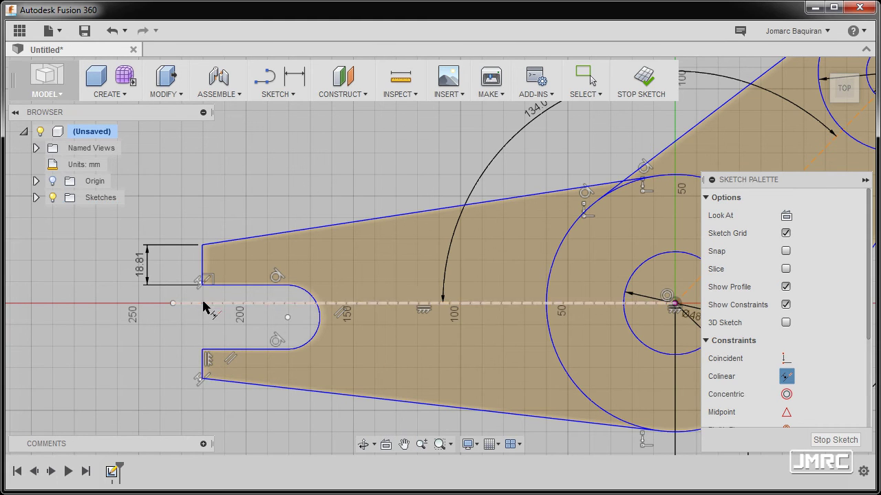
pyautogui.press('Escape')
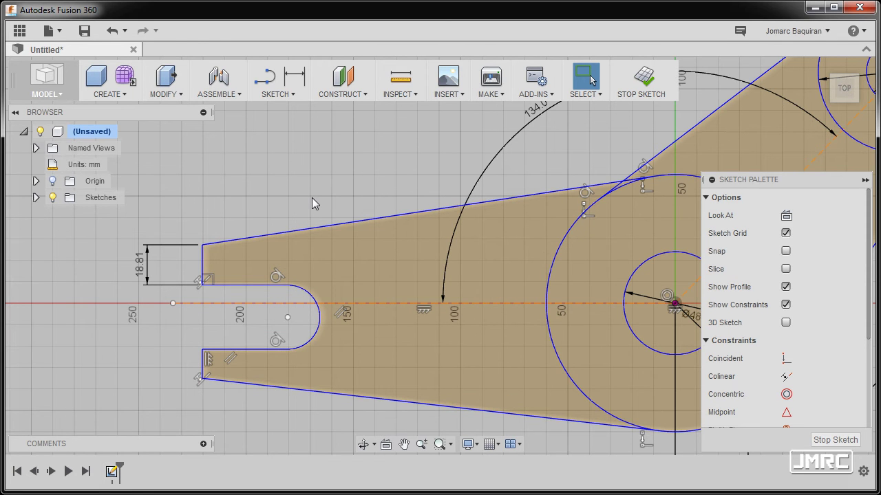
# Step: Dimension the slot's rounded end arc to a radius of 22.5 mm
pyautogui.press('d')
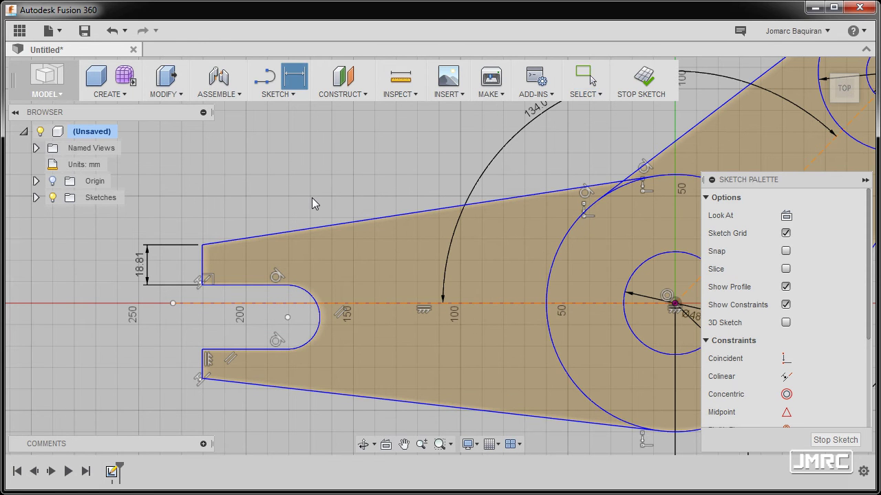
pyautogui.click(311, 297)
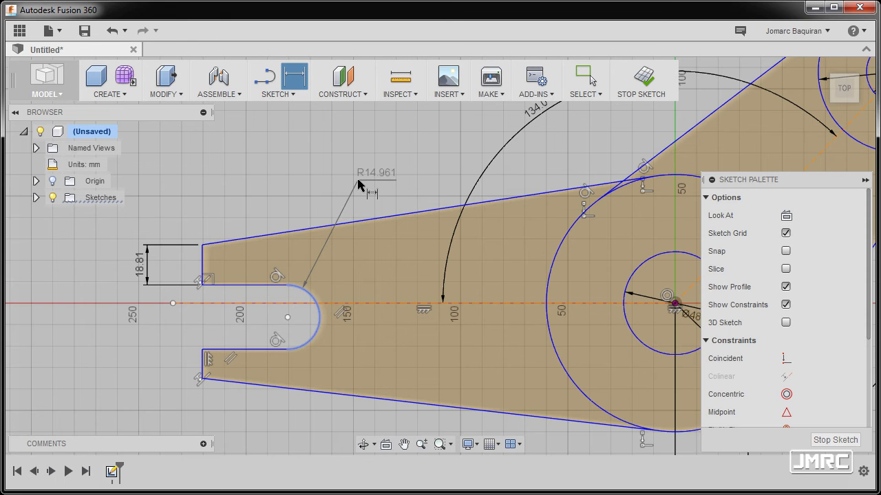
pyautogui.click(348, 269)
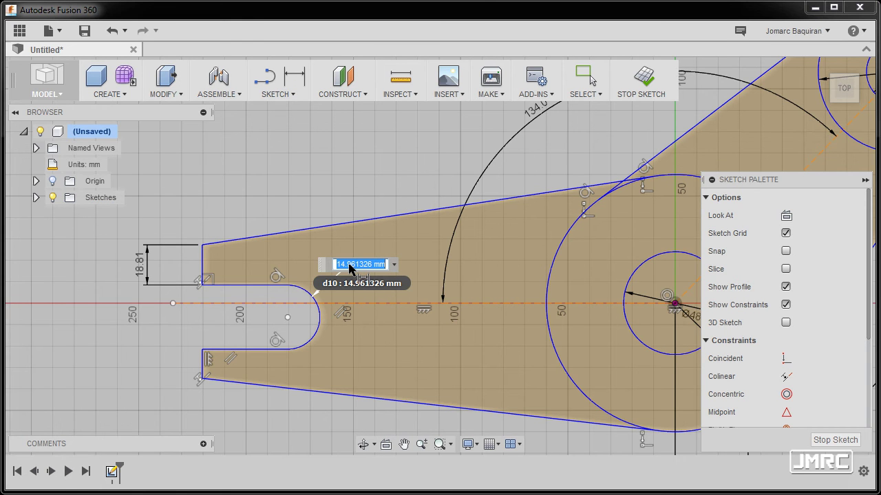
pyautogui.write('22.5')
pyautogui.press('Return')
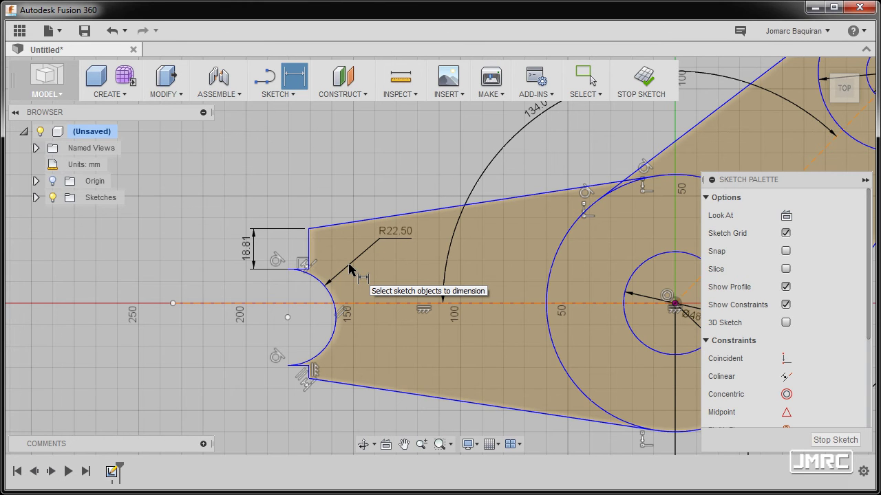
pyautogui.press('Escape')
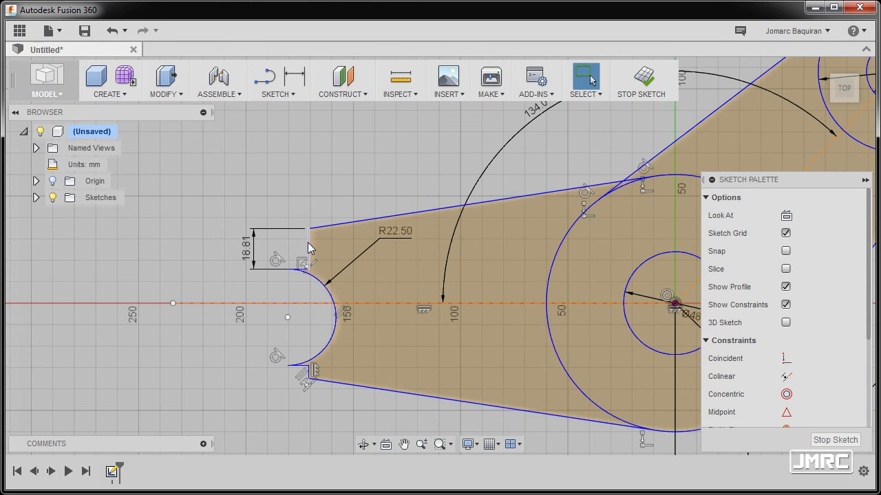
# Step: Move the upper vertical end line outward, away from the hub, to lengthen the slot's straight sides
pyautogui.moveTo(308, 247)
pyautogui.mouseDown()
pyautogui.moveTo(246, 249)
pyautogui.moveTo(200, 237)
pyautogui.moveTo(200, 221)
pyautogui.mouseUp()
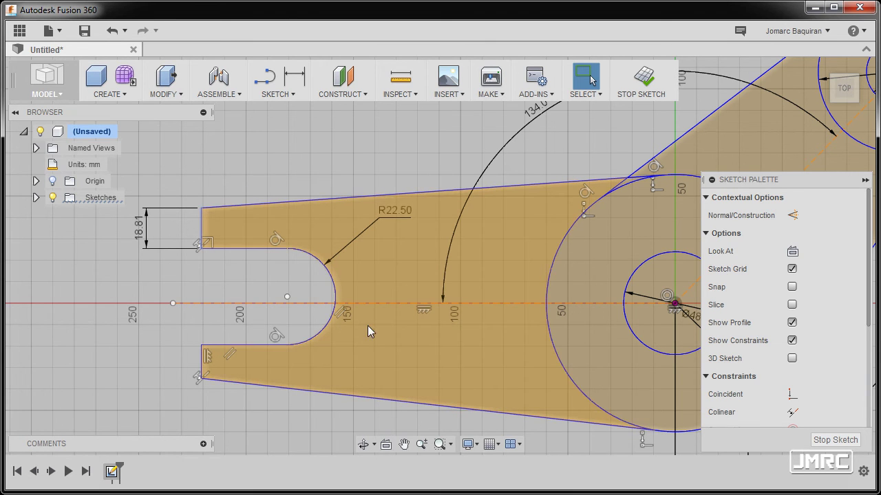
pyautogui.scroll(-2, 455, 325)
pyautogui.moveTo(456, 315); pyautogui.dragTo(401, 267, button='middle')
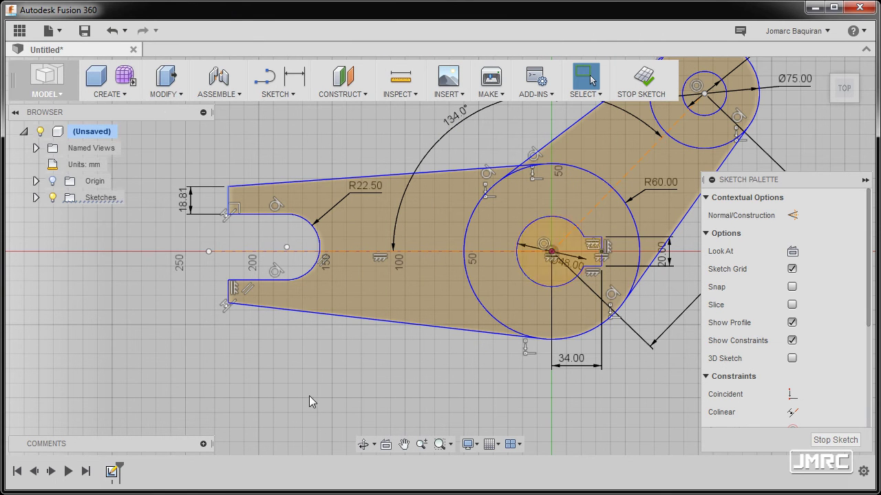
pyautogui.press('d')
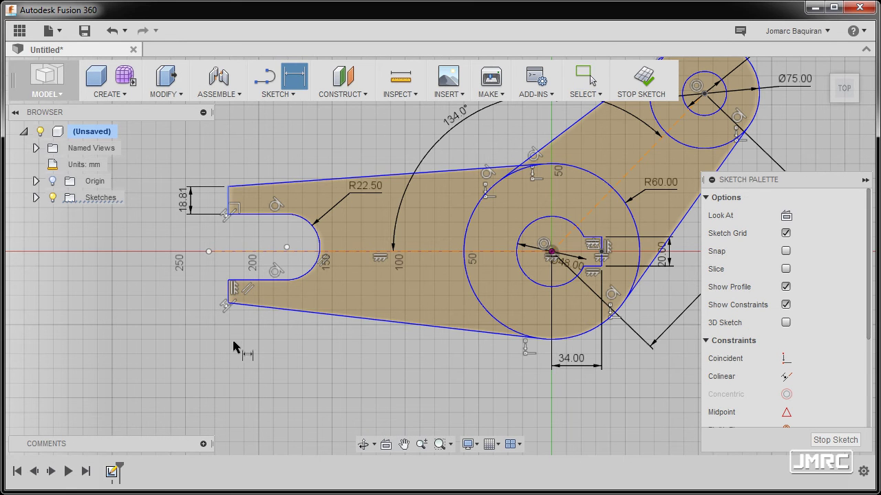
pyautogui.click(274, 190)
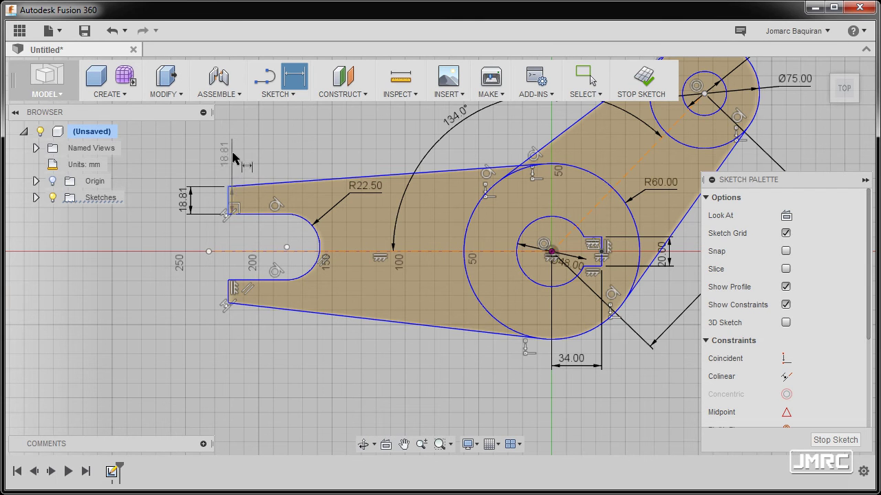
pyautogui.press('Escape')
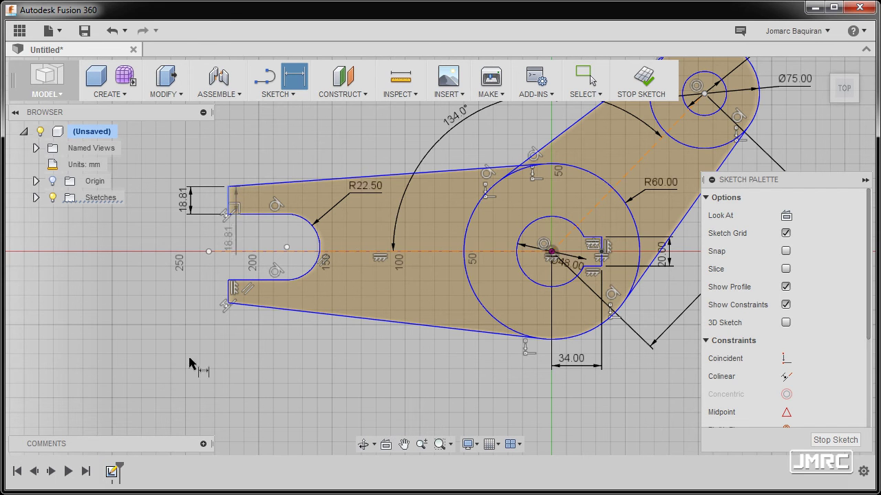
pyautogui.press('Escape')
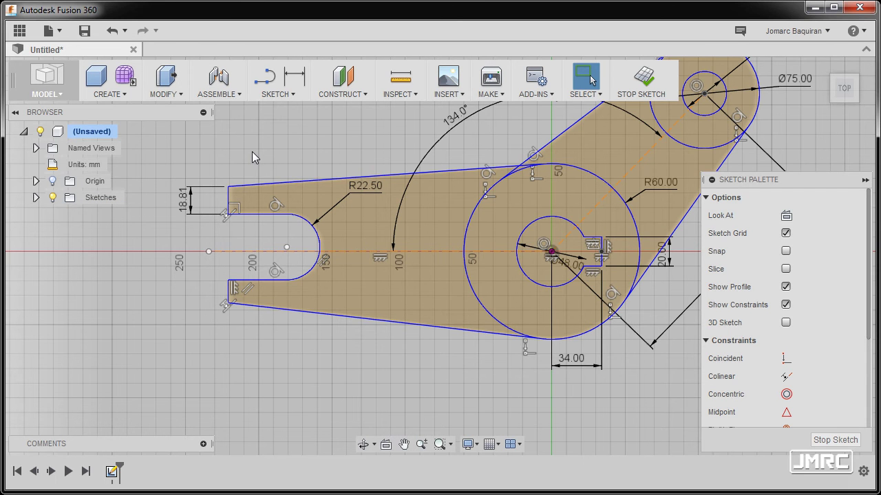
# Step: Dimension the horizontal distance from the arm's lower vertical end line to the hub's centre as 232.5 mm
pyautogui.press('d')
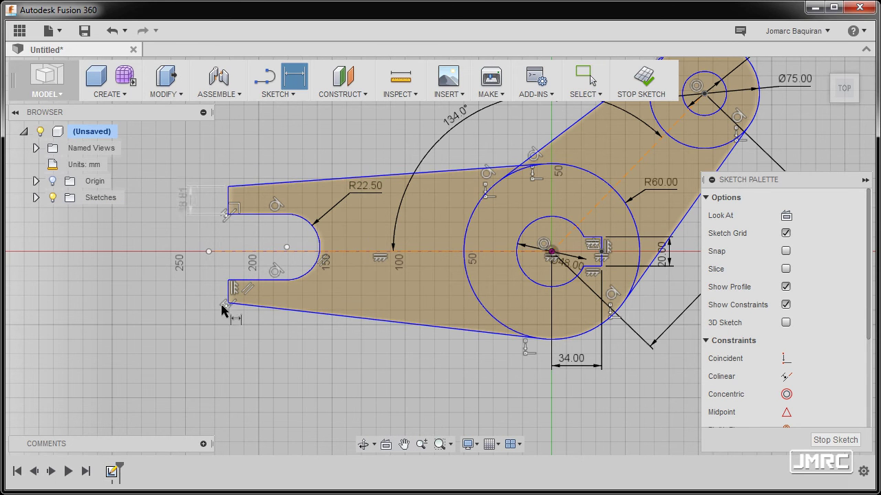
pyautogui.scroll(2, 232, 315)
pyautogui.scroll(2, 232, 288)
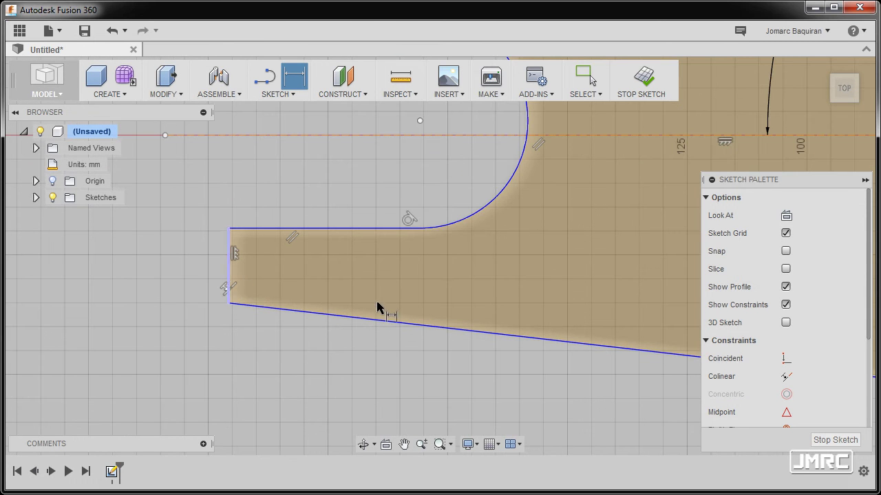
pyautogui.scroll(-5, 309, 305)
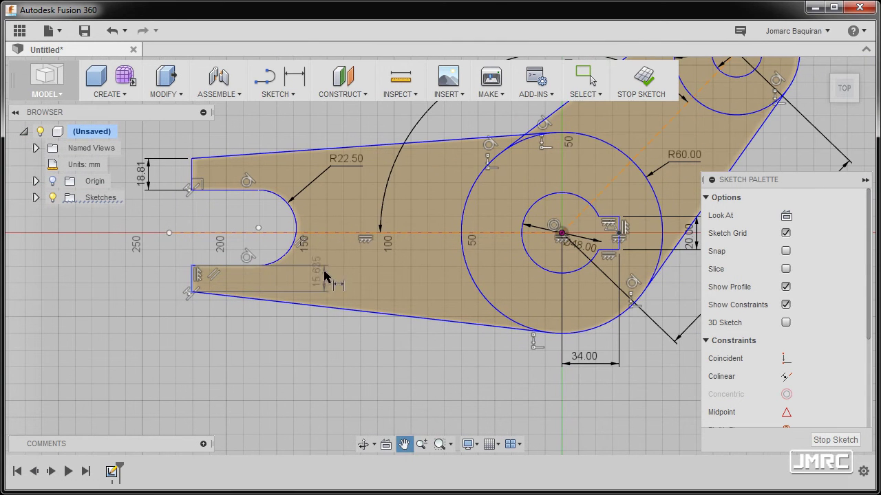
pyautogui.press('Escape')
pyautogui.click(561, 234)
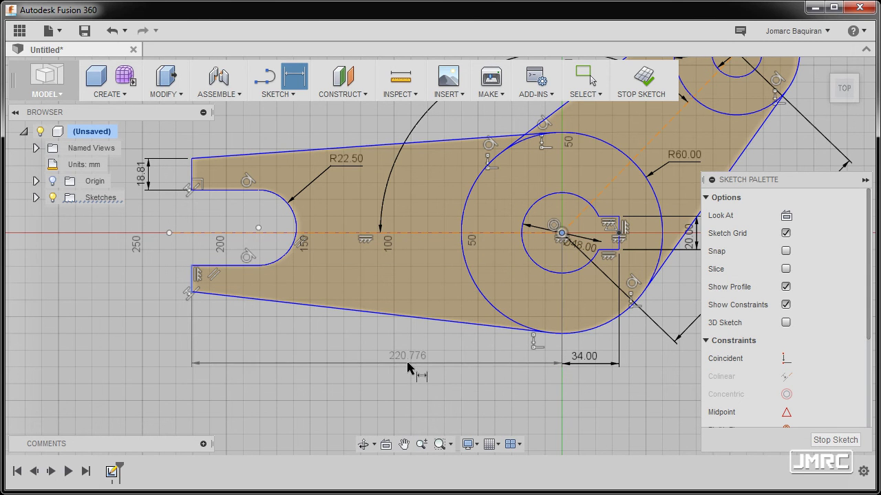
pyautogui.click(356, 367)
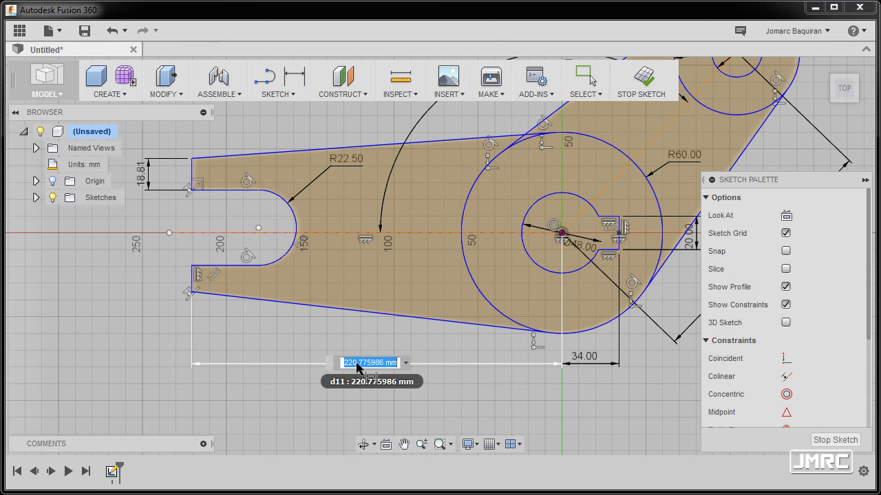
pyautogui.write('232.5')
pyautogui.press('Return')
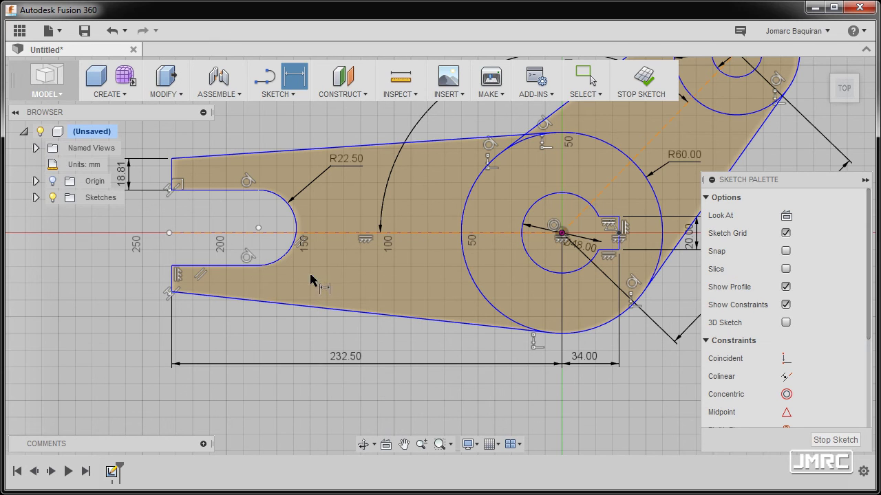
# Step: Dimension the slot's upper straight edge to a length of 37.5 mm
pyautogui.moveTo(262, 248); pyautogui.dragTo(289, 275, button='middle')
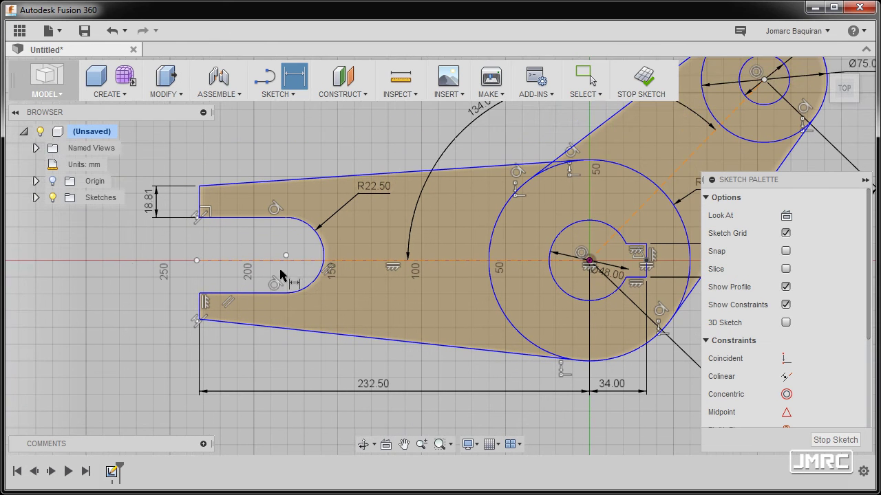
pyautogui.click(259, 219)
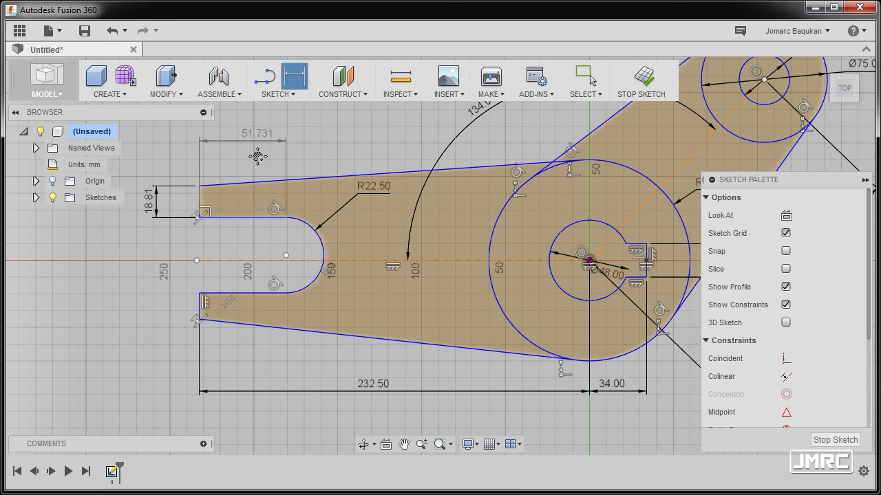
pyautogui.moveTo(262, 142); pyautogui.dragTo(296, 242, button='middle')
pyautogui.click(278, 241)
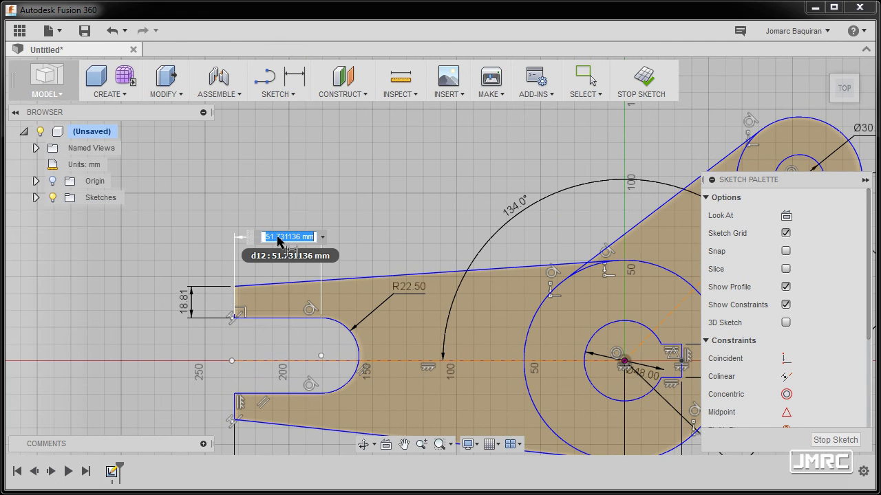
pyautogui.write('37.50')
pyautogui.press('Return')
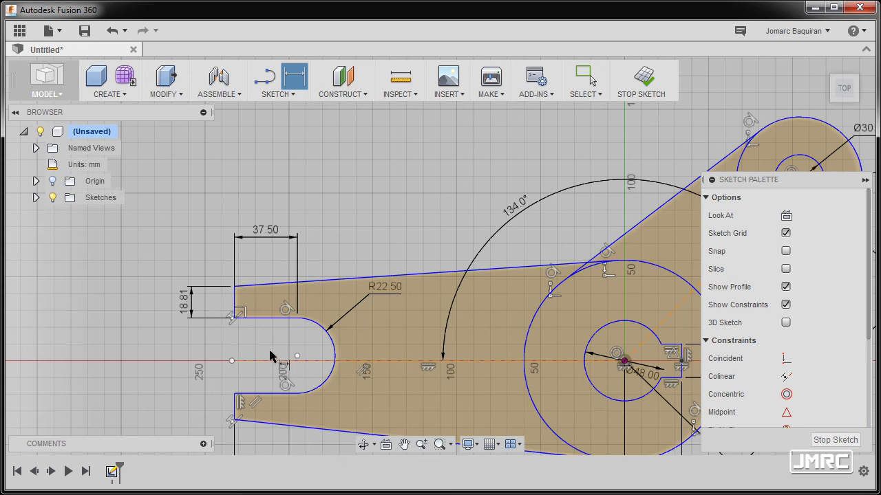
pyautogui.press('Escape')
# Step: Fit the sketch in view and shift the lower arm line slightly to test its remaining freedom
pyautogui.moveTo(267, 347); pyautogui.dragTo(267, 322, button='middle')
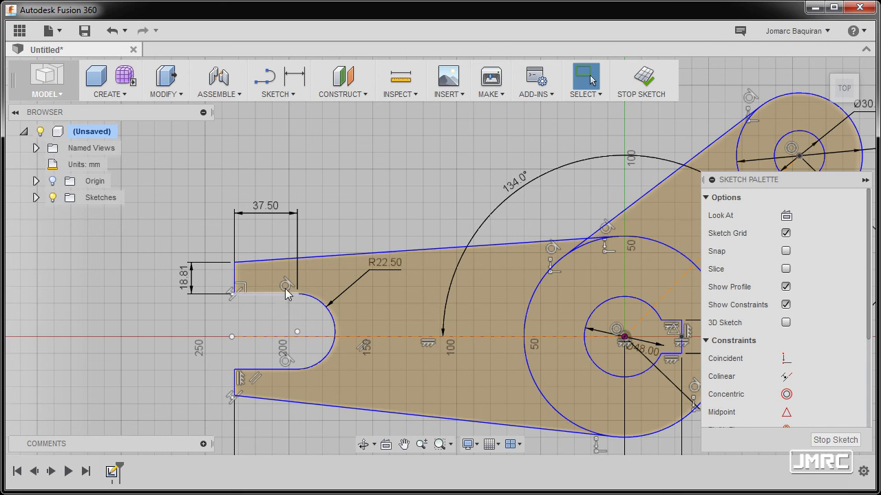
pyautogui.press('F6')
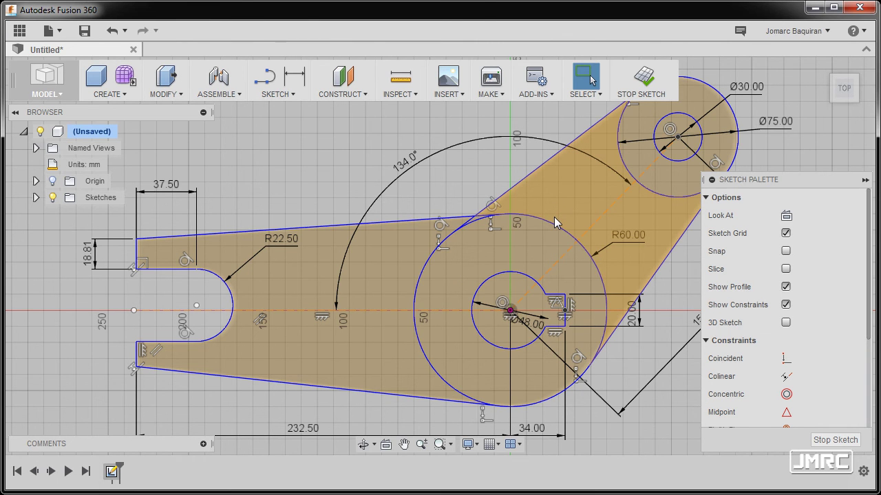
pyautogui.click(539, 172)
pyautogui.keyDown('shift'); pyautogui.click(380, 223); pyautogui.keyUp('shift')
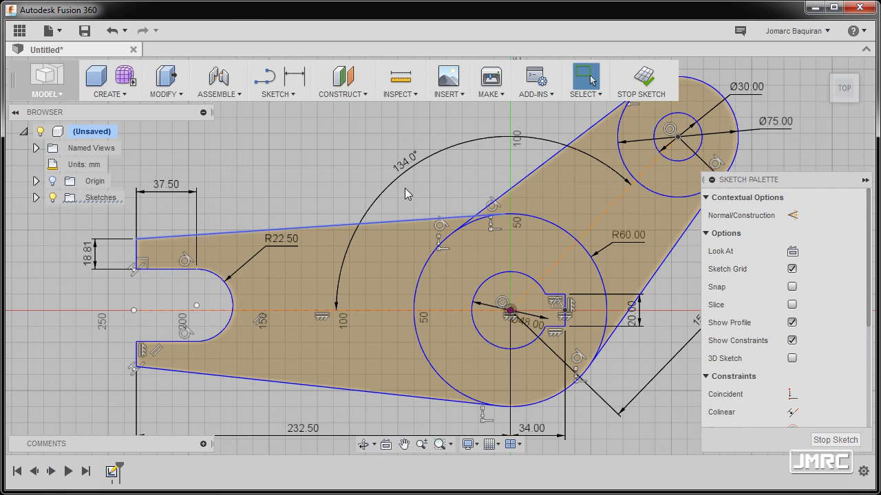
pyautogui.moveTo(353, 392)
pyautogui.mouseDown()
pyautogui.moveTo(359, 446)
pyautogui.moveTo(389, 416)
pyautogui.moveTo(374, 364)
pyautogui.moveTo(376, 372)
pyautogui.mouseUp()
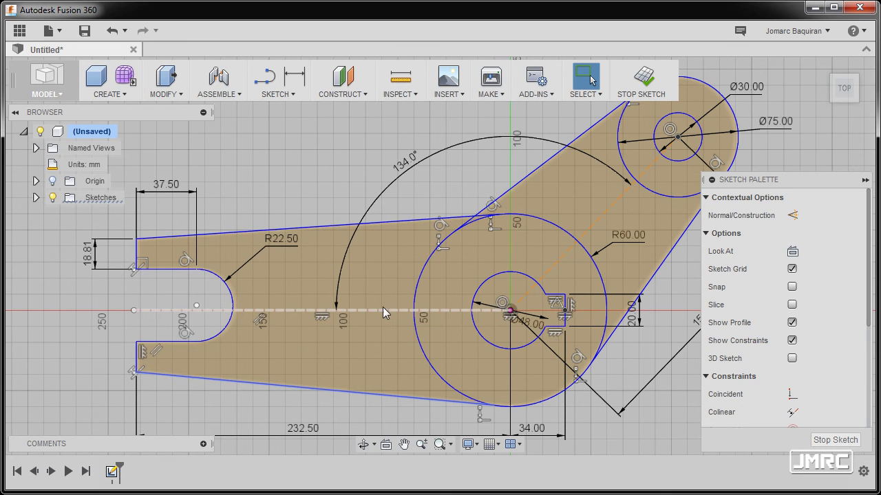
pyautogui.click(332, 187)
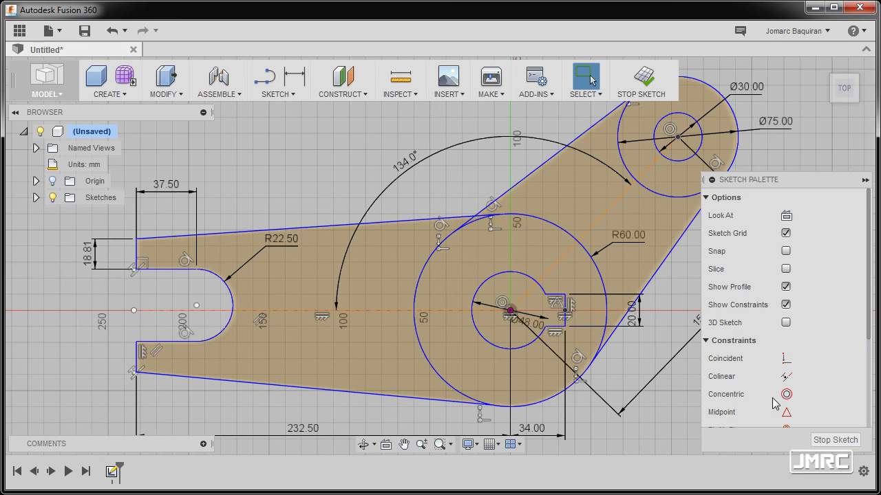
# Step: Apply a Coincident constraint between the slot arc's centre point and the arm's horizontal construction centreline
pyautogui.click(786, 358)
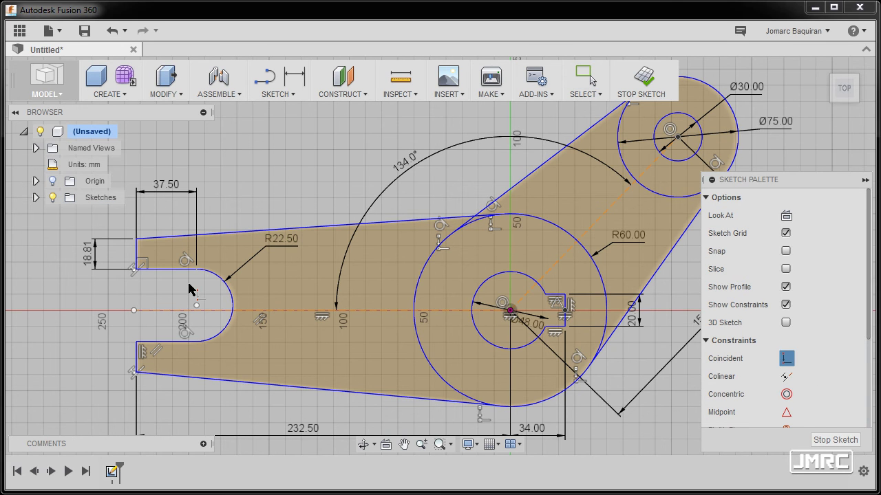
pyautogui.click(198, 306)
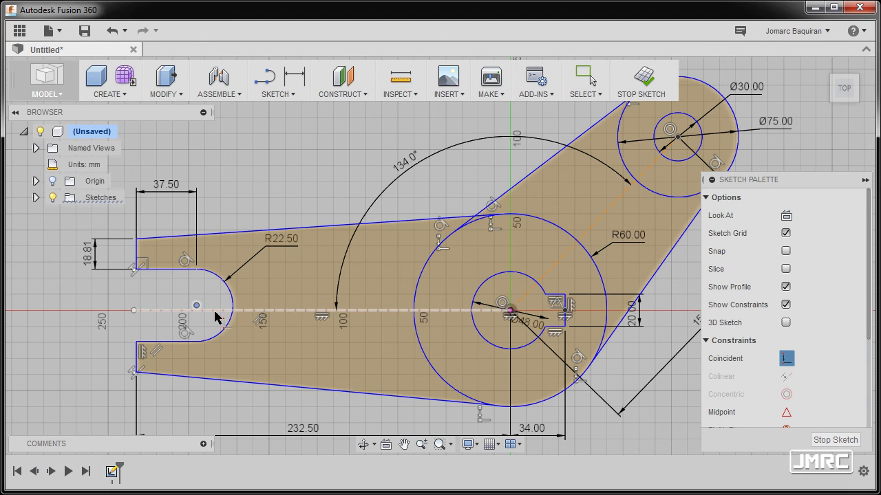
pyautogui.click(216, 316)
pyautogui.press('Escape')
# Step: Move the lower arm line's outer end downward to test how freely the line still moves
pyautogui.moveTo(228, 380)
pyautogui.mouseDown()
pyautogui.moveTo(228, 407)
pyautogui.moveTo(242, 371)
pyautogui.moveTo(241, 414)
pyautogui.moveTo(216, 416)
pyautogui.moveTo(186, 398)
pyautogui.mouseUp()
pyautogui.moveTo(133, 353)
pyautogui.mouseDown()
pyautogui.moveTo(170, 401)
pyautogui.moveTo(176, 425)
pyautogui.moveTo(187, 372)
pyautogui.moveTo(187, 410)
pyautogui.moveTo(192, 379)
pyautogui.moveTo(192, 387)
pyautogui.mouseUp()
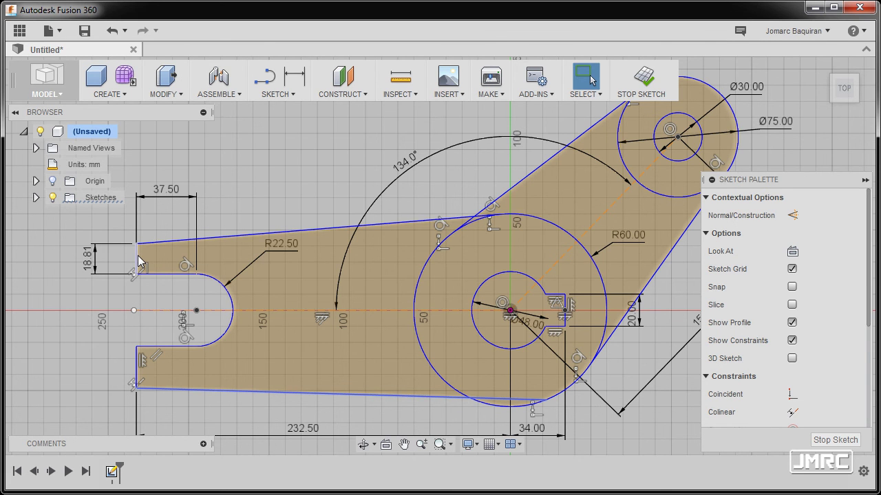
pyautogui.click(146, 333)
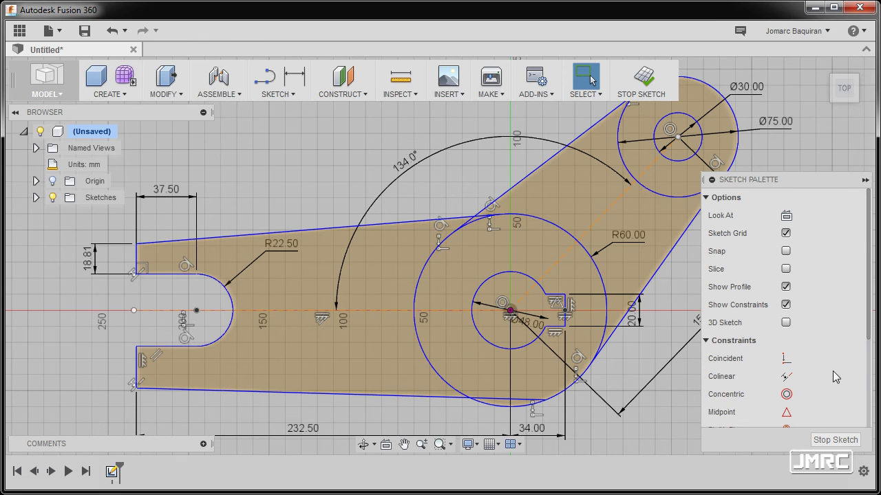
# Step: Apply an Equal constraint between the two short vertical end lines above and below the slot
pyautogui.scroll(-5, 825, 363)
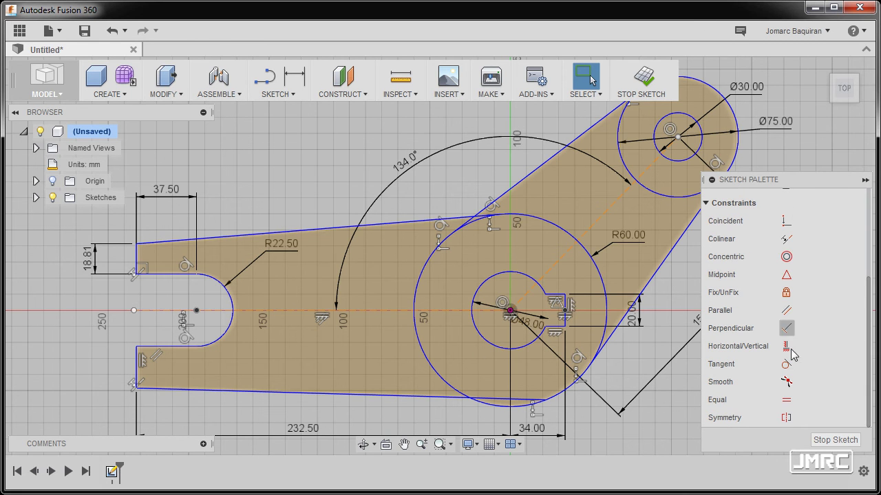
pyautogui.click(788, 401)
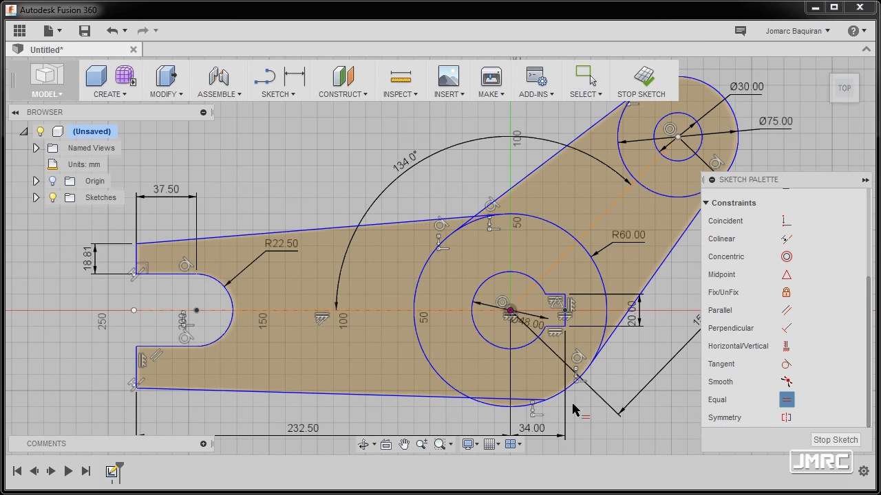
pyautogui.click(139, 258)
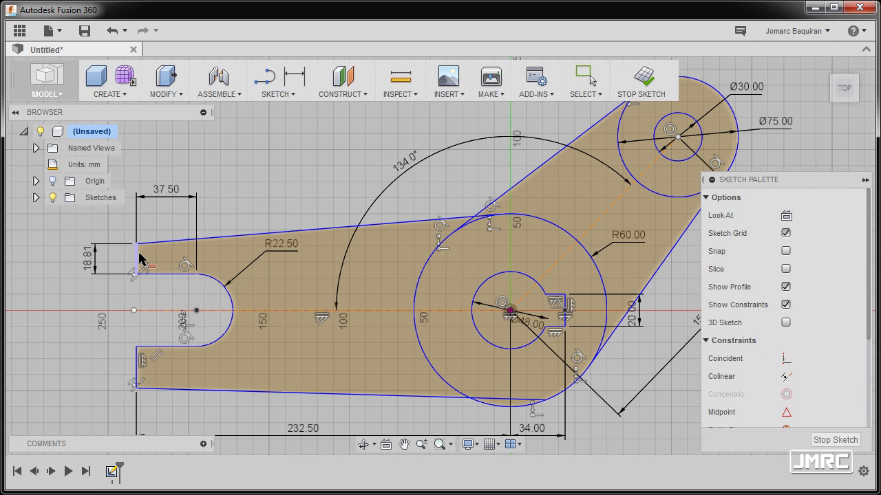
pyautogui.click(139, 376)
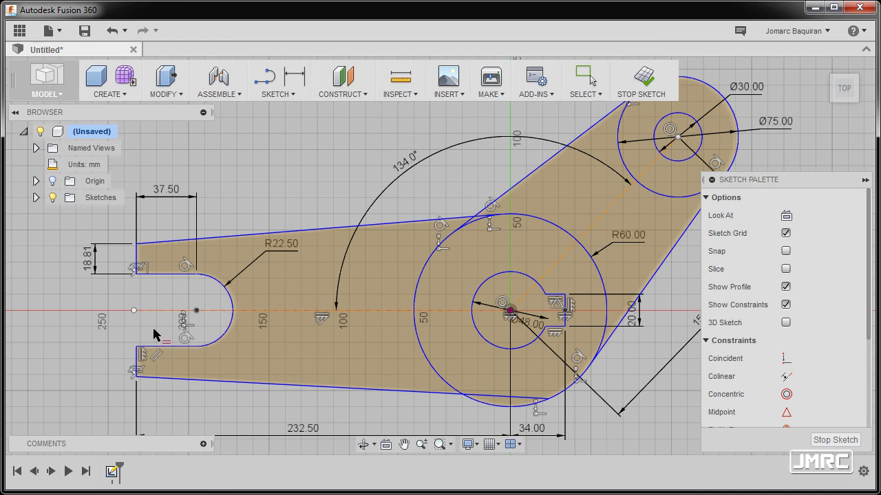
pyautogui.press('Escape')
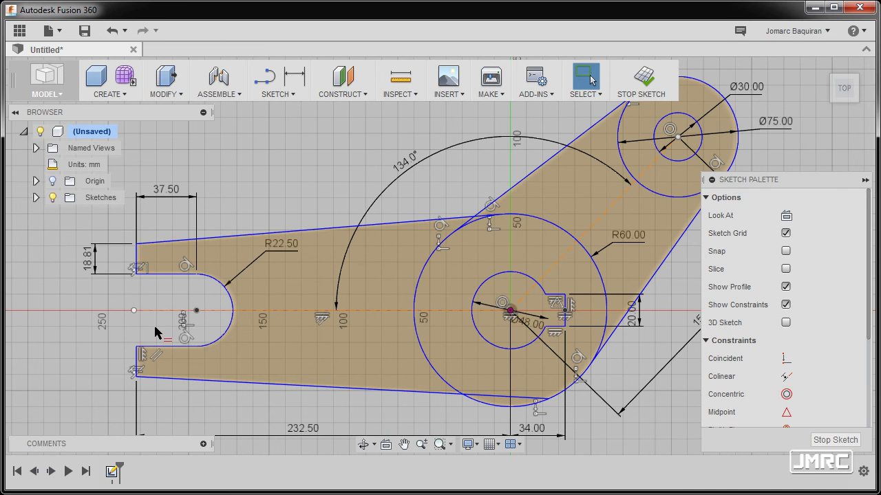
# Step: Examine how the upper arm line, the hub circle, the boss circle and their connecting line meet
pyautogui.click(230, 237)
pyautogui.click(168, 277)
pyautogui.click(421, 275)
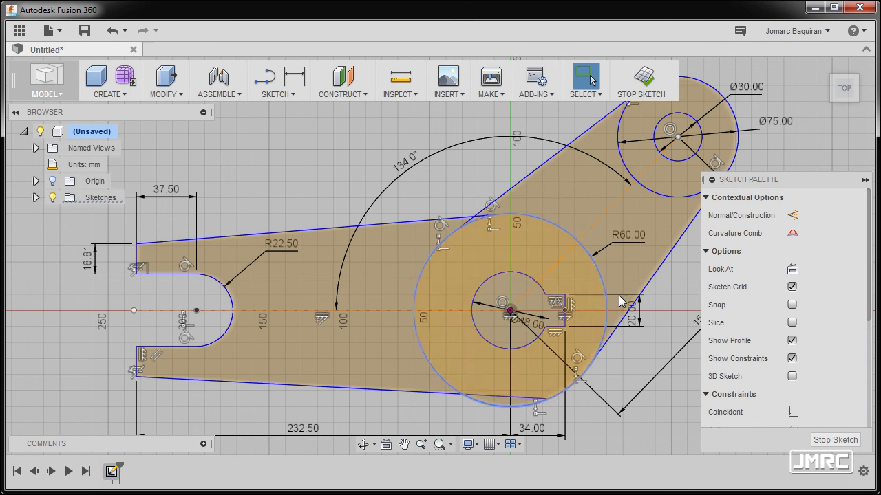
pyautogui.click(665, 200)
pyautogui.moveTo(653, 222); pyautogui.dragTo(614, 268, button='middle')
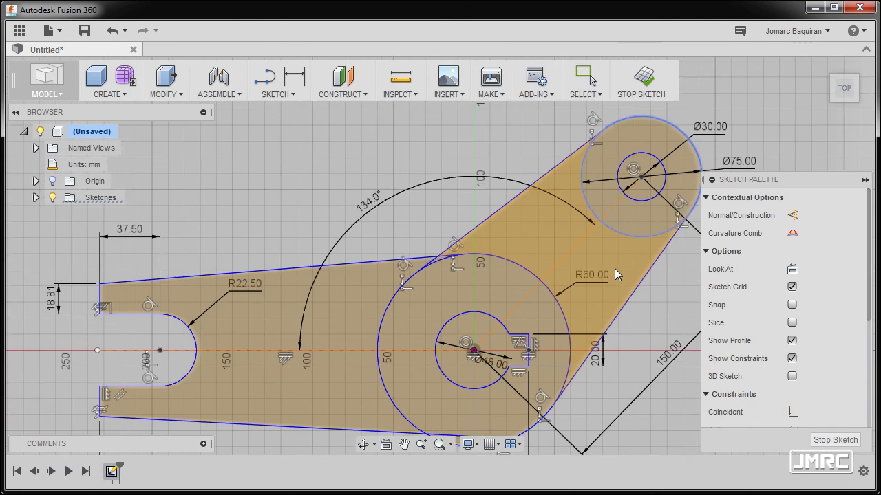
pyautogui.click(648, 201)
pyautogui.click(570, 155)
# Step: Apply a Tangent constraint between the lower arm line and the 60 mm radius hub circle
pyautogui.scroll(-2, 503, 195)
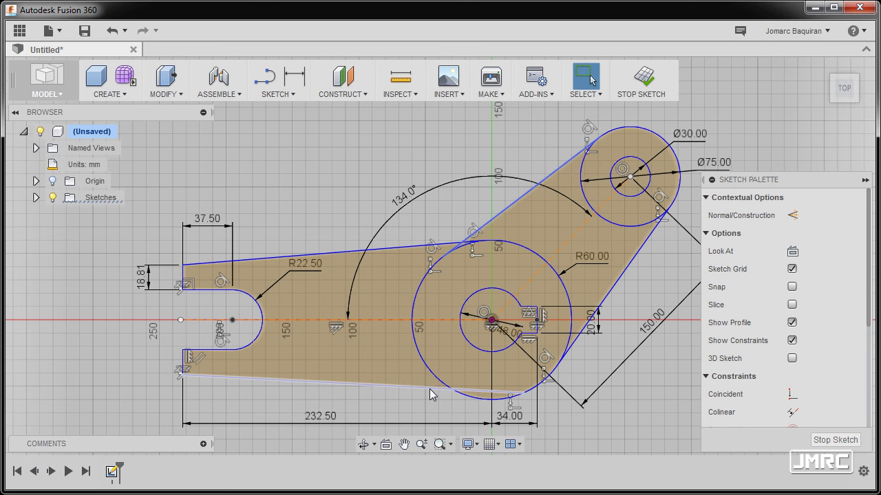
pyautogui.click(477, 399)
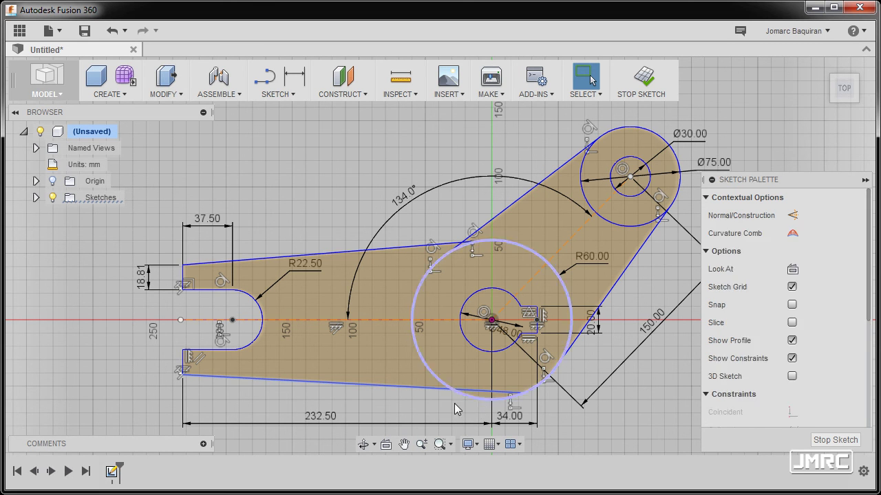
pyautogui.rightClick(443, 407)
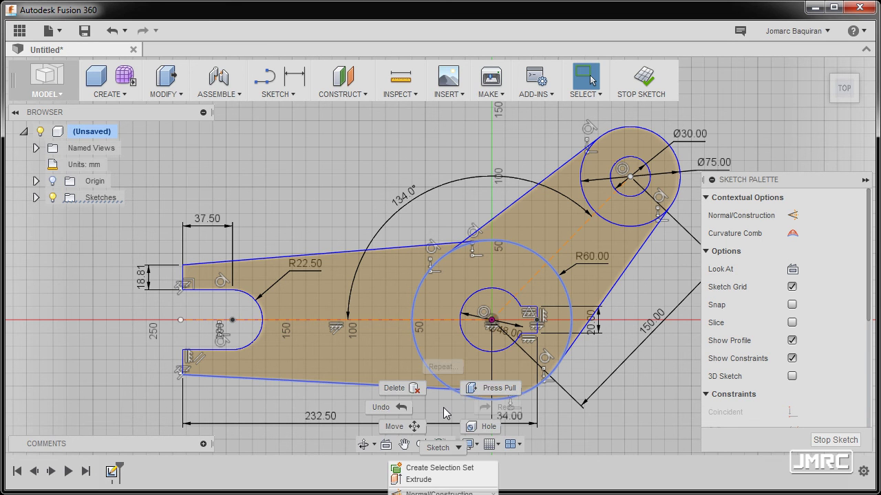
pyautogui.click(402, 410)
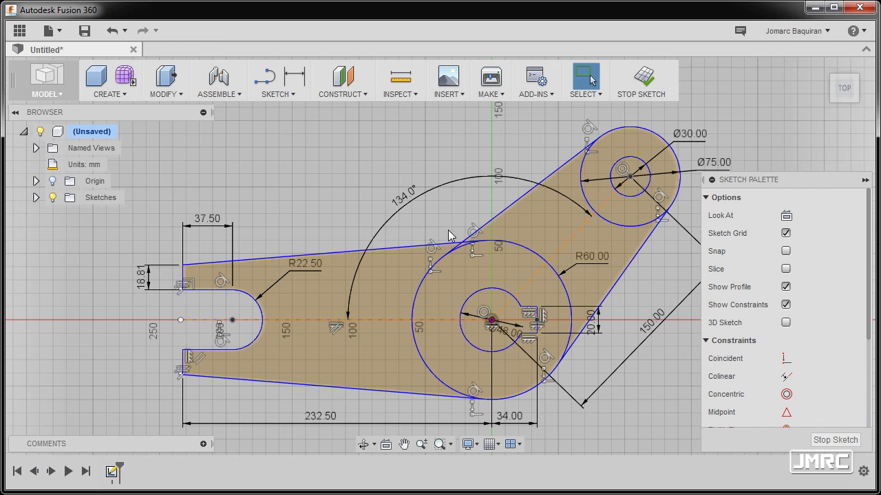
# Step: Extrude the ring-shaped hub profile around the keyhole symmetrically with a distance of 60 mm as a new body
pyautogui.click(401, 248)
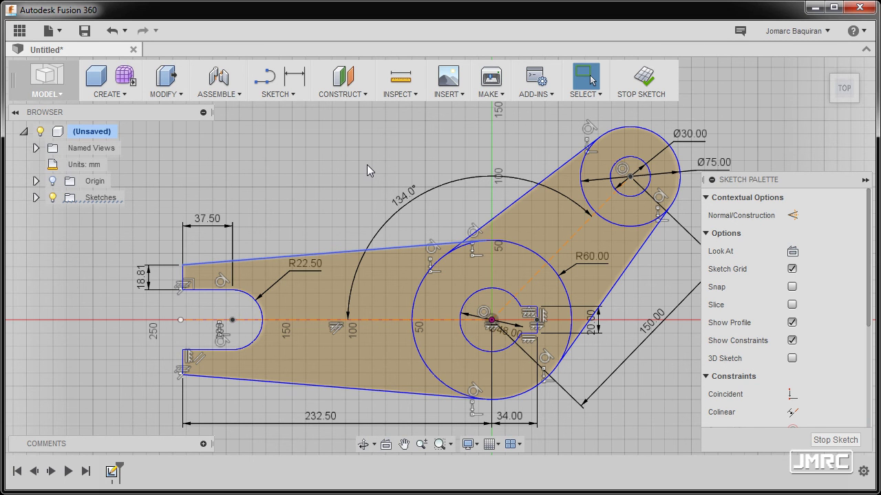
pyautogui.press('e')
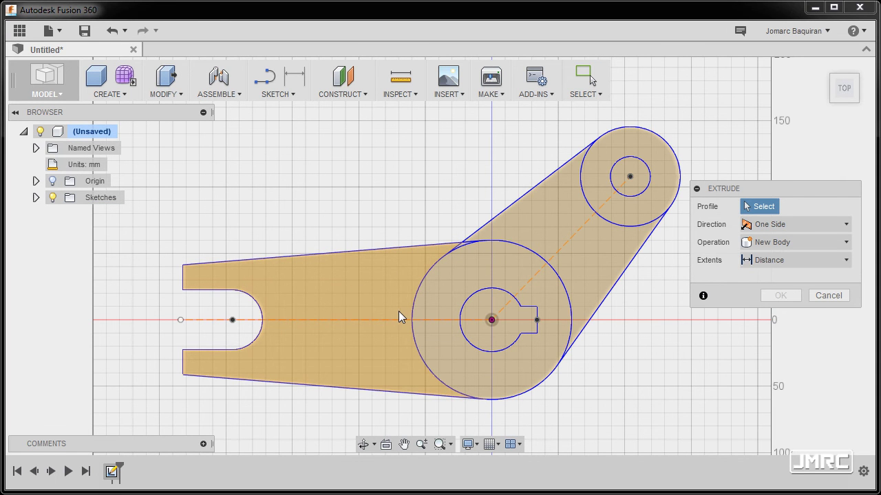
pyautogui.moveTo(405, 315)
pyautogui.keyDown('shift'); pyautogui.mouseDown(button='middle')
pyautogui.moveTo(403, 299)
pyautogui.moveTo(374, 265)
pyautogui.moveTo(441, 322)
pyautogui.moveTo(422, 308)
pyautogui.moveTo(409, 321)
pyautogui.mouseUp(button='middle'); pyautogui.keyUp('shift')
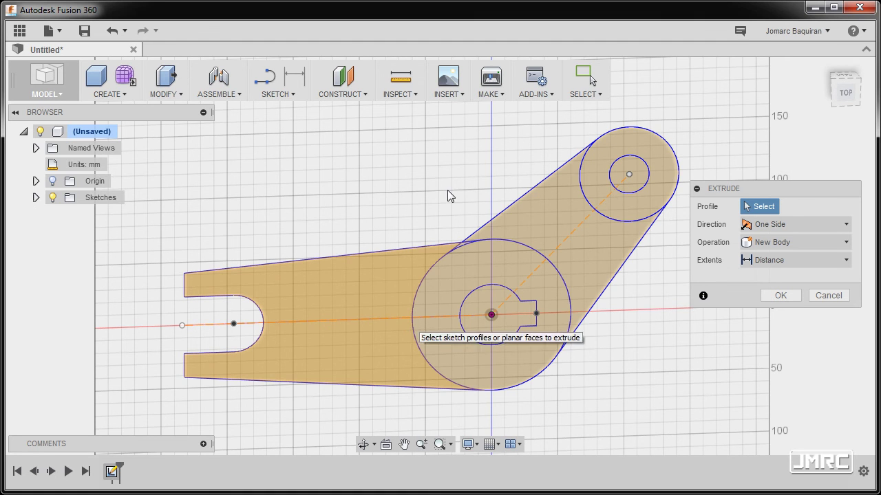
pyautogui.click(462, 268)
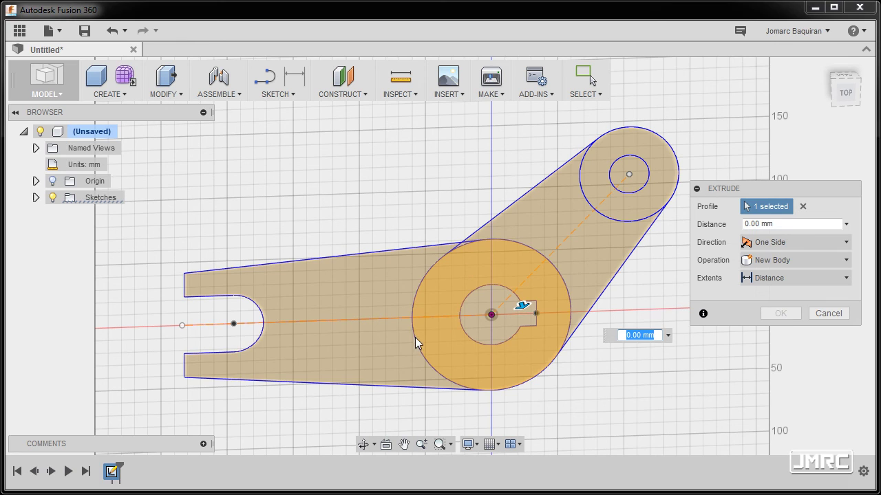
pyautogui.moveTo(399, 307)
pyautogui.keyDown('shift'); pyautogui.mouseDown(button='middle')
pyautogui.moveTo(457, 318)
pyautogui.moveTo(466, 305)
pyautogui.moveTo(436, 328)
pyautogui.mouseUp(button='middle'); pyautogui.keyUp('shift')
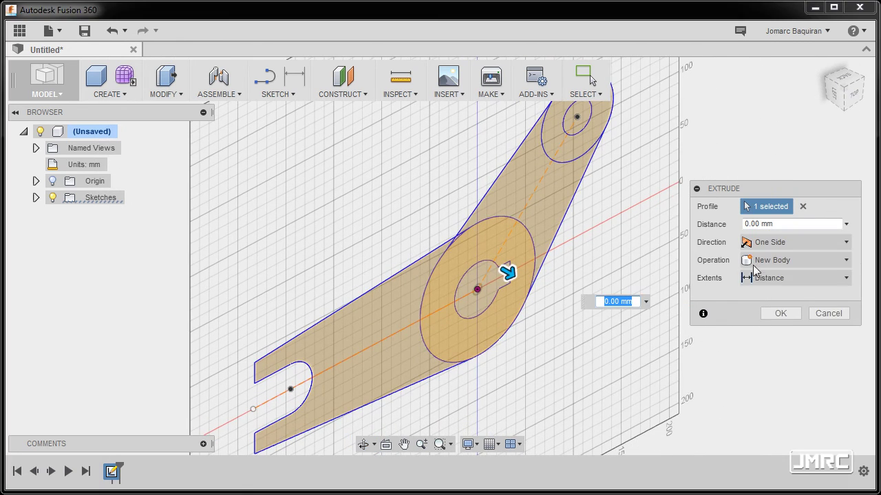
pyautogui.click(786, 245)
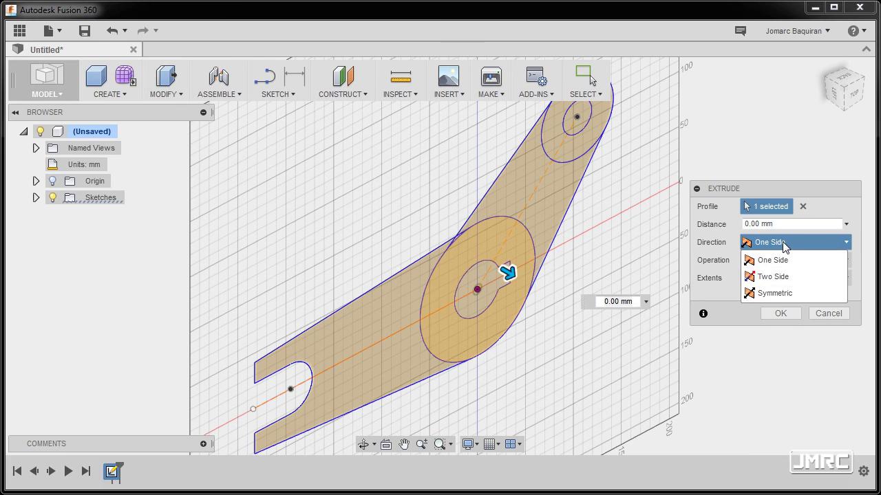
pyautogui.click(786, 293)
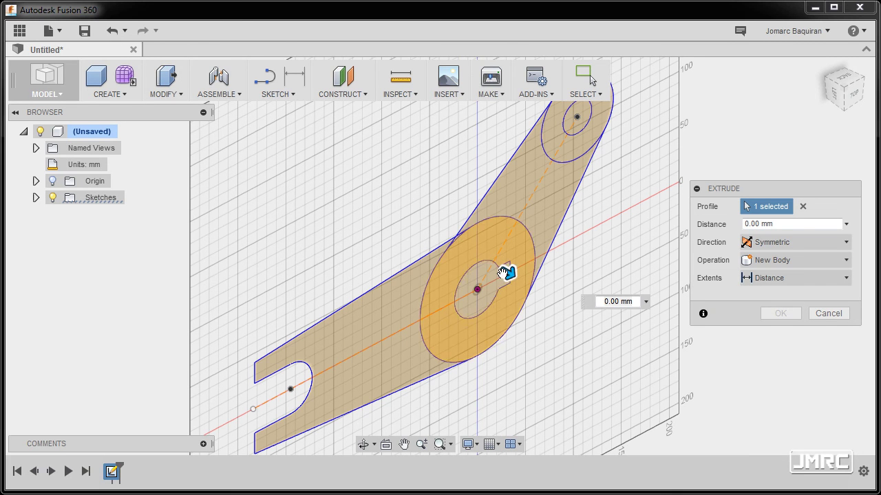
pyautogui.moveTo(525, 283); pyautogui.dragTo(565, 309)
pyautogui.keyDown('shift'); pyautogui.moveTo(461, 314); pyautogui.dragTo(525, 327, button='middle'); pyautogui.keyUp('shift')
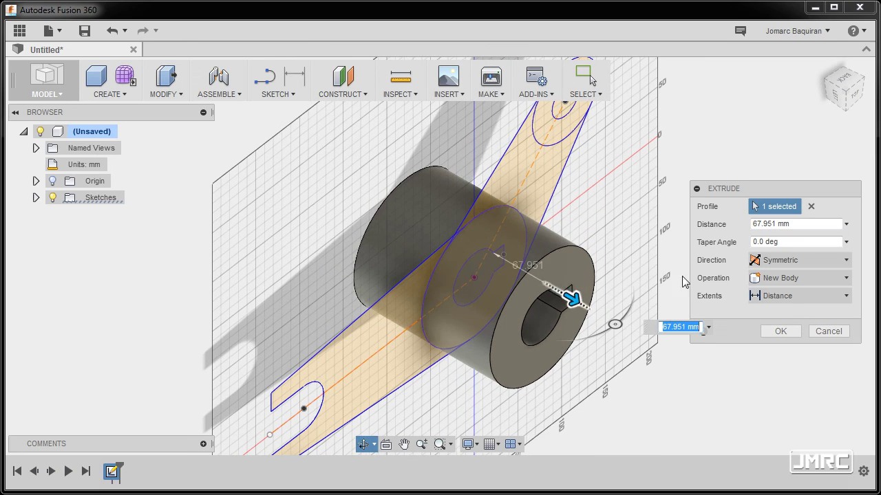
pyautogui.click(791, 224)
pyautogui.write('60')
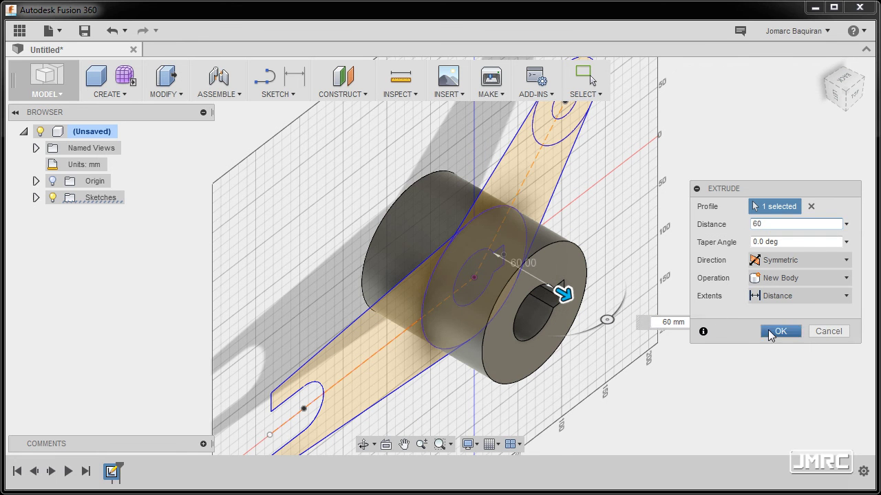
pyautogui.click(776, 331)
# Step: Expand the list of sketches and make Sketch1 visible again
pyautogui.moveTo(477, 273)
pyautogui.keyDown('shift'); pyautogui.mouseDown(button='middle')
pyautogui.moveTo(435, 245)
pyautogui.moveTo(454, 241)
pyautogui.moveTo(478, 262)
pyautogui.mouseUp(button='middle'); pyautogui.keyUp('shift')
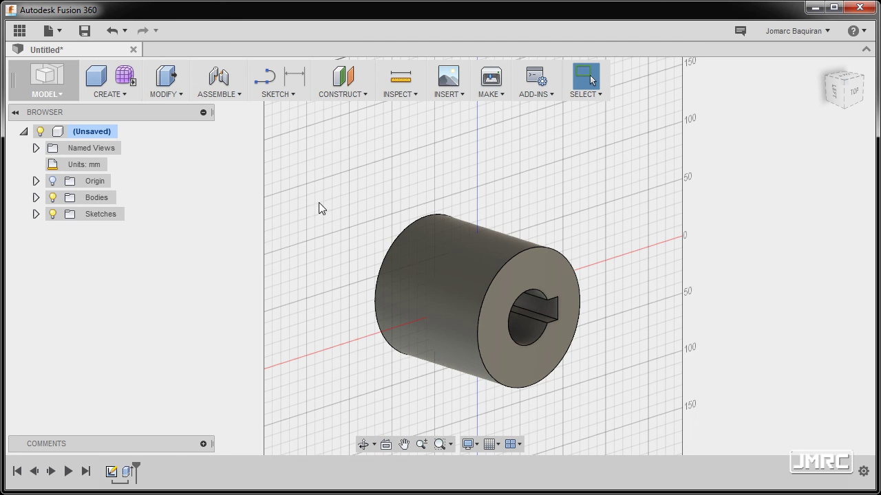
pyautogui.click(35, 214)
pyautogui.click(64, 230)
pyautogui.click(64, 231)
pyautogui.click(66, 232)
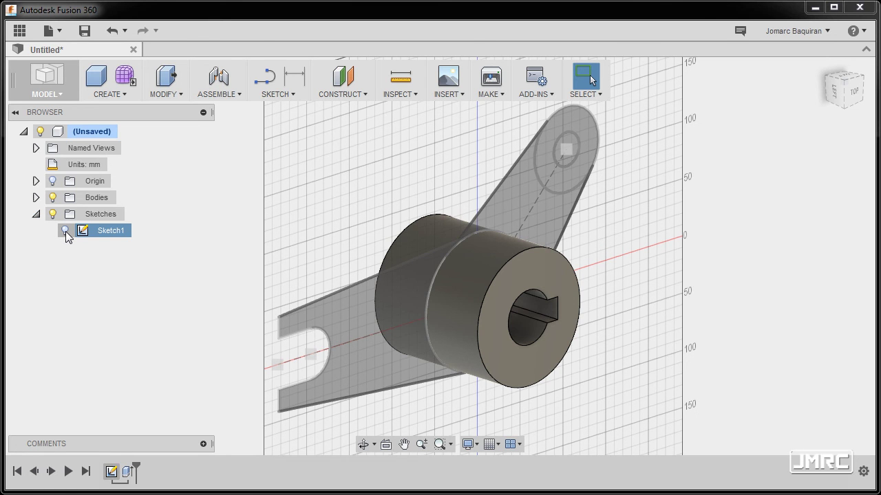
pyautogui.click(65, 232)
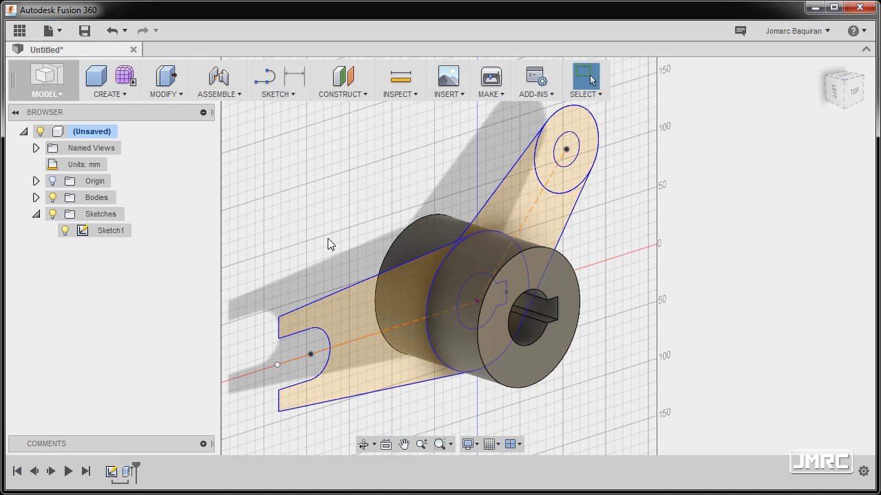
# Step: Extrude the ring-shaped profile of the 75 mm boss symmetrically with a distance of 40 mm as a new body
pyautogui.press('e')
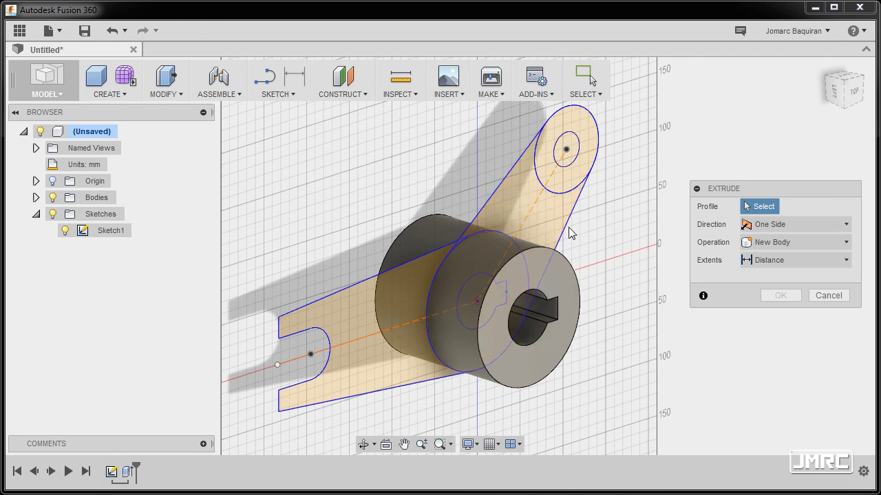
pyautogui.click(580, 178)
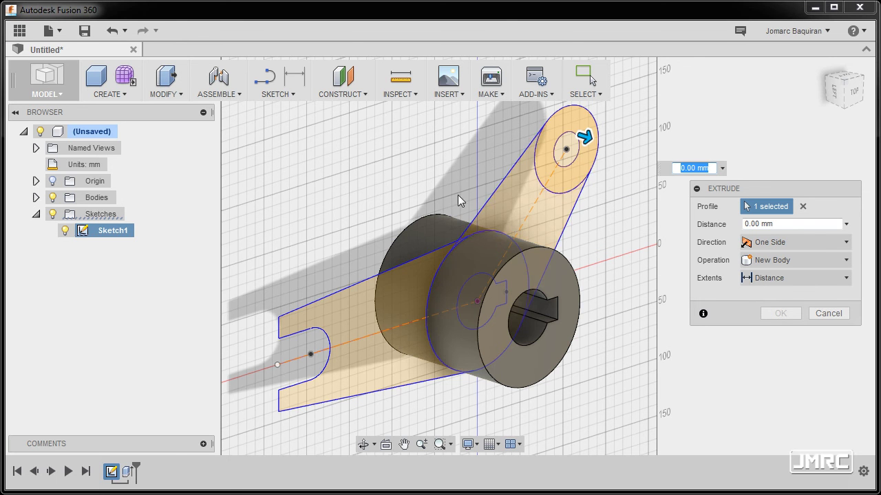
pyautogui.moveTo(486, 199)
pyautogui.keyDown('shift'); pyautogui.mouseDown(button='middle')
pyautogui.moveTo(464, 169)
pyautogui.moveTo(483, 216)
pyautogui.mouseUp(button='middle'); pyautogui.keyUp('shift')
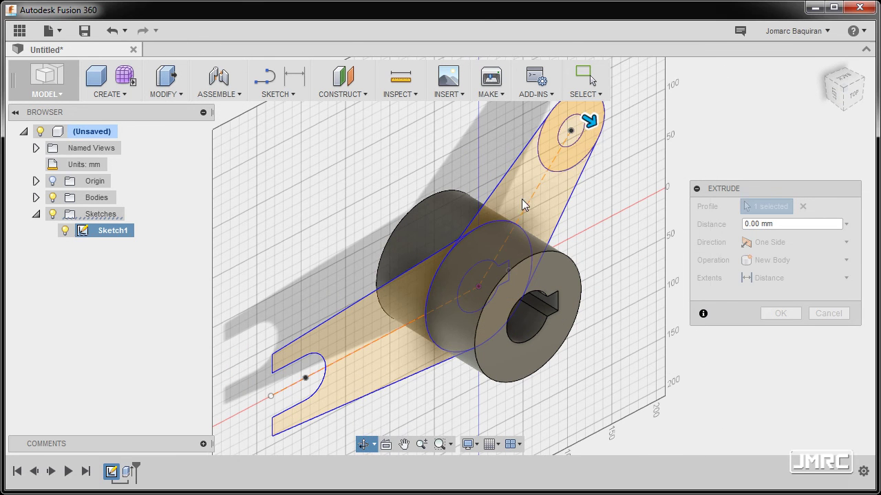
pyautogui.moveTo(590, 119); pyautogui.dragTo(615, 137)
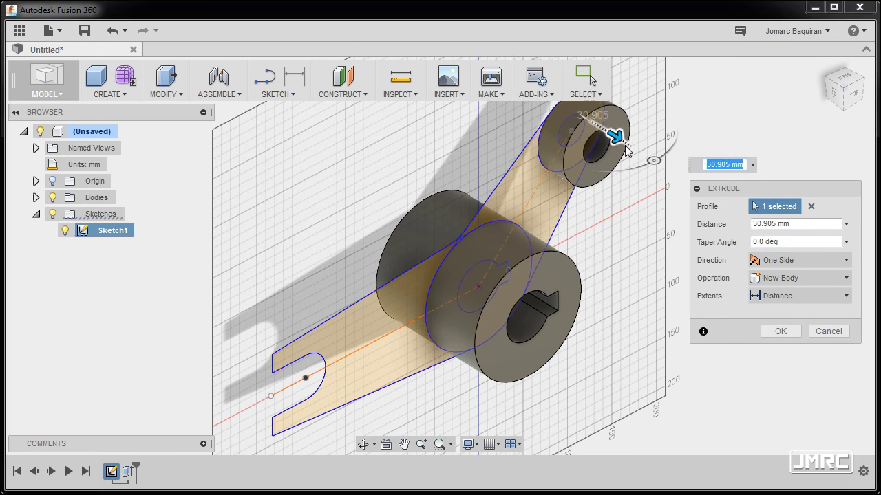
pyautogui.click(799, 259)
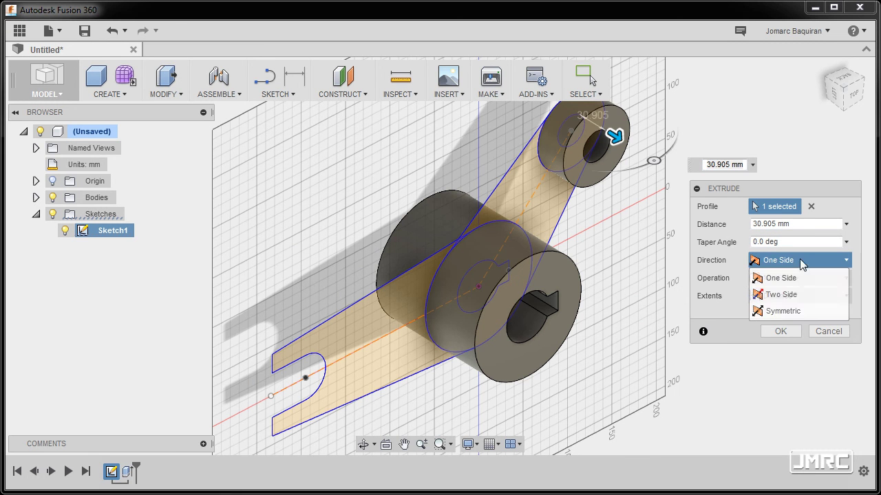
pyautogui.click(782, 311)
pyautogui.moveTo(619, 203); pyautogui.dragTo(599, 237, button='middle')
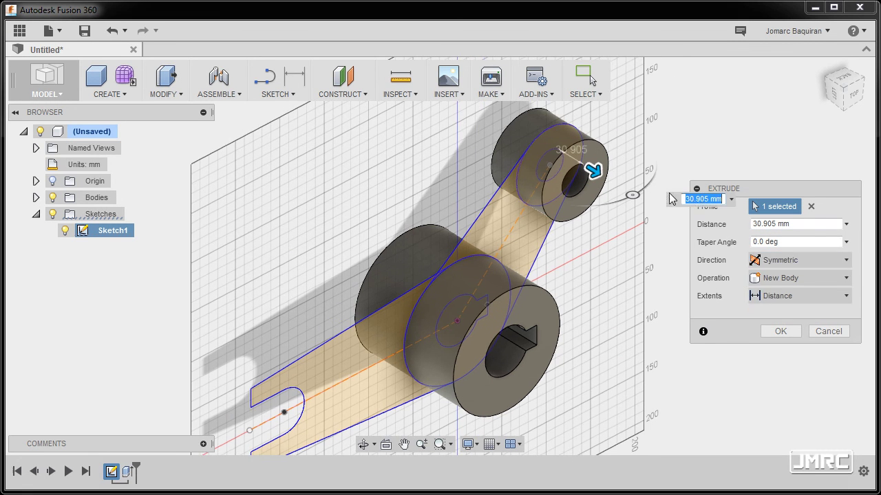
pyautogui.click(716, 199)
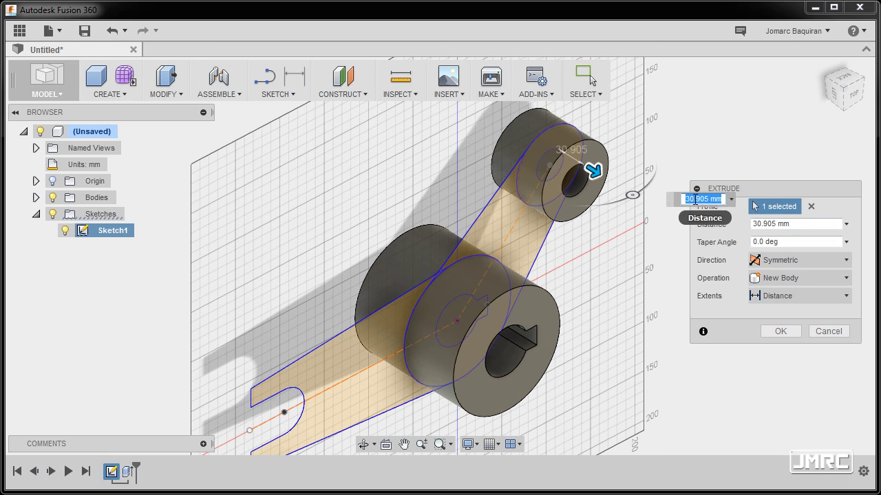
pyautogui.click(784, 223)
pyautogui.write('40')
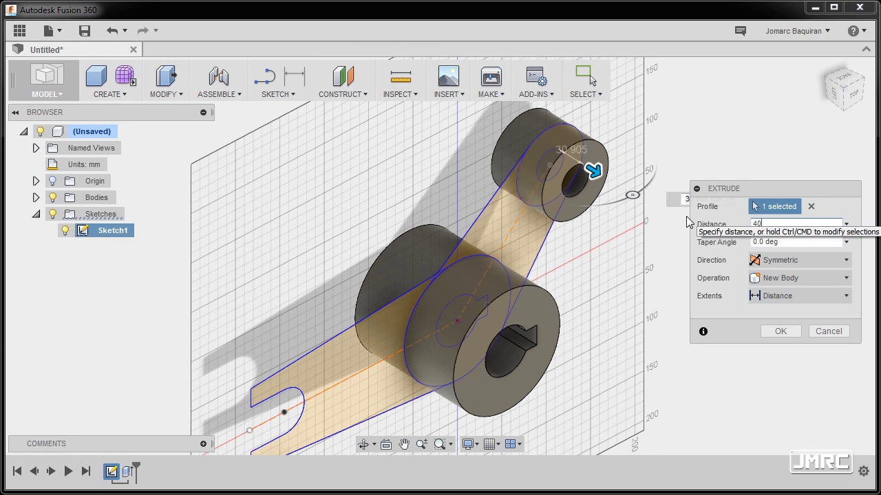
pyautogui.press('Return')
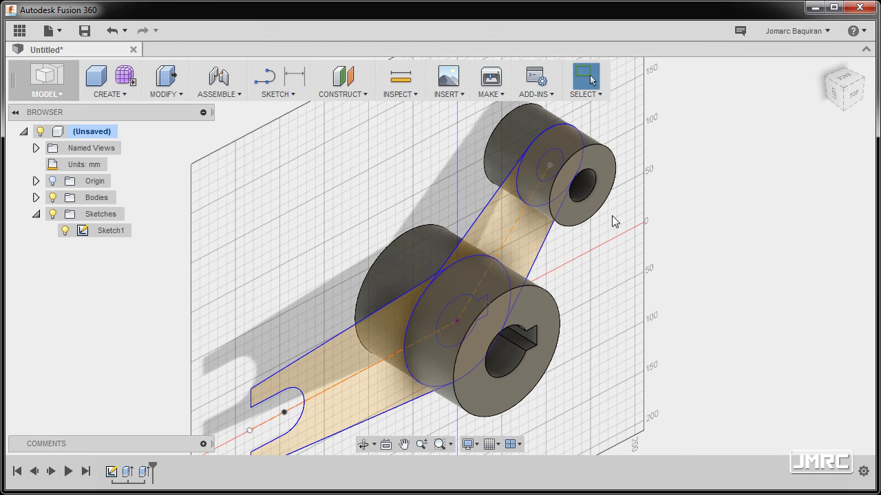
# Step: Start an extrusion of the web between hub and boss, the slotted arm and the small sliver where their upper lines cross
pyautogui.keyDown('shift'); pyautogui.moveTo(597, 277); pyautogui.dragTo(525, 299, button='middle'); pyautogui.keyUp('shift')
pyautogui.press('Escape')
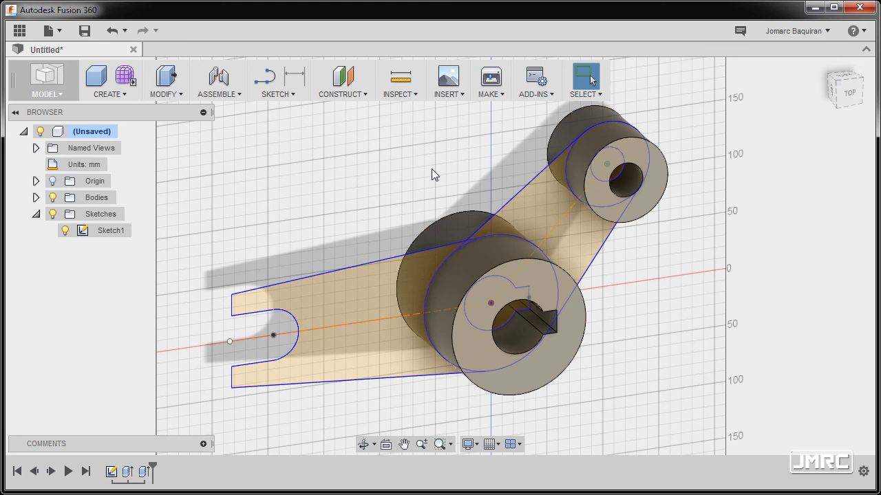
pyautogui.press('e')
pyautogui.click(534, 215)
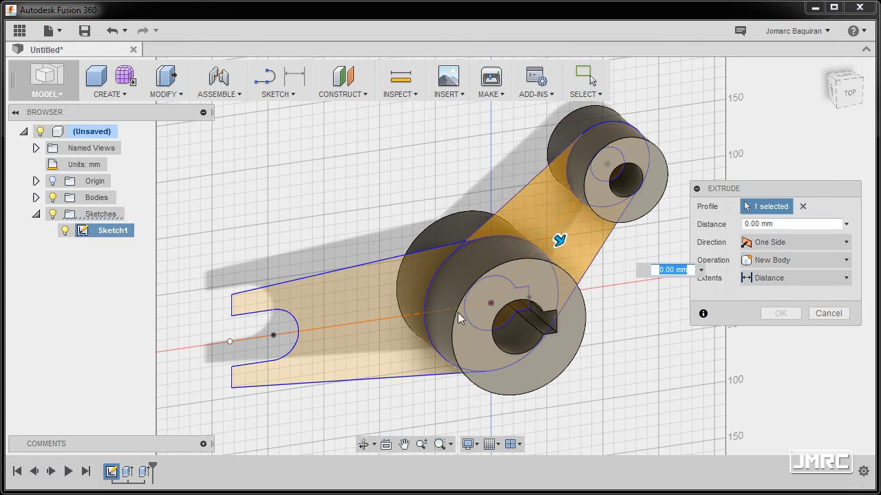
pyautogui.click(388, 302)
pyautogui.scroll(5, 469, 247)
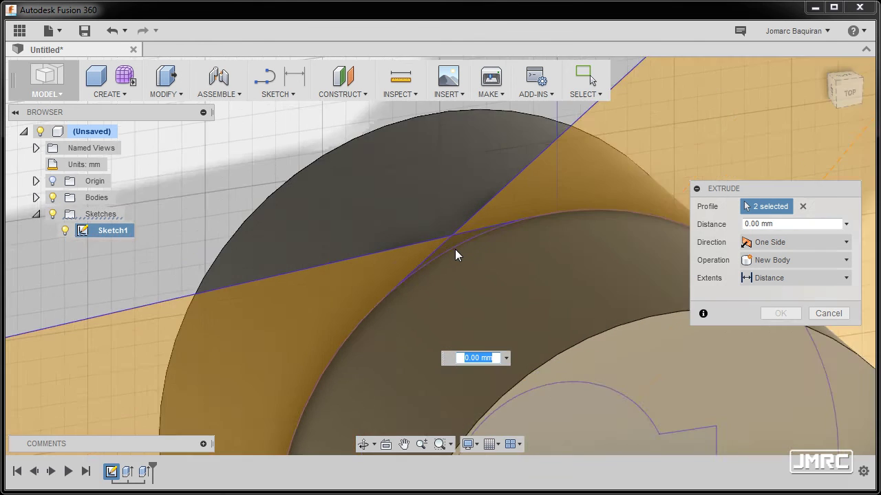
pyautogui.scroll(4, 455, 255)
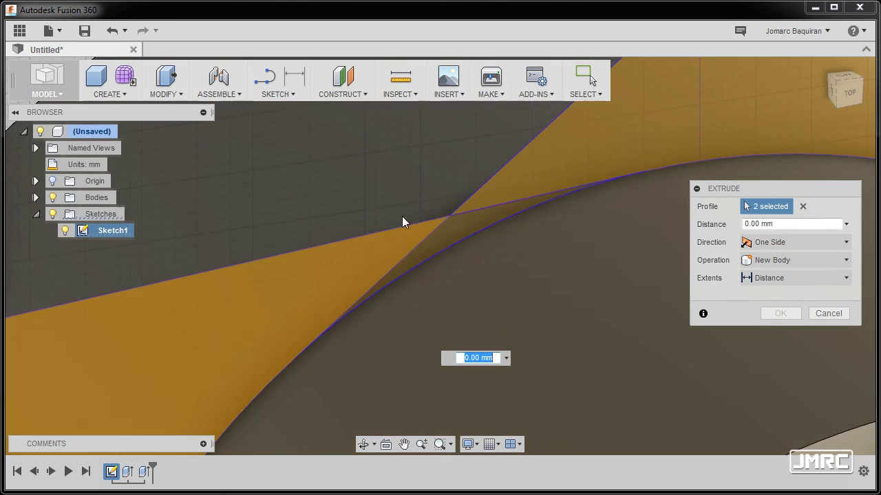
pyautogui.click(455, 236)
pyautogui.scroll(-8, 391, 212)
pyautogui.scroll(-5, 317, 188)
# Step: Extrude the selected web, slotted arm and sliver profiles symmetrically with a distance of 10 mm, joining them to the hub and boss
pyautogui.keyDown('shift'); pyautogui.moveTo(318, 188); pyautogui.dragTo(371, 172, button='middle'); pyautogui.keyUp('shift')
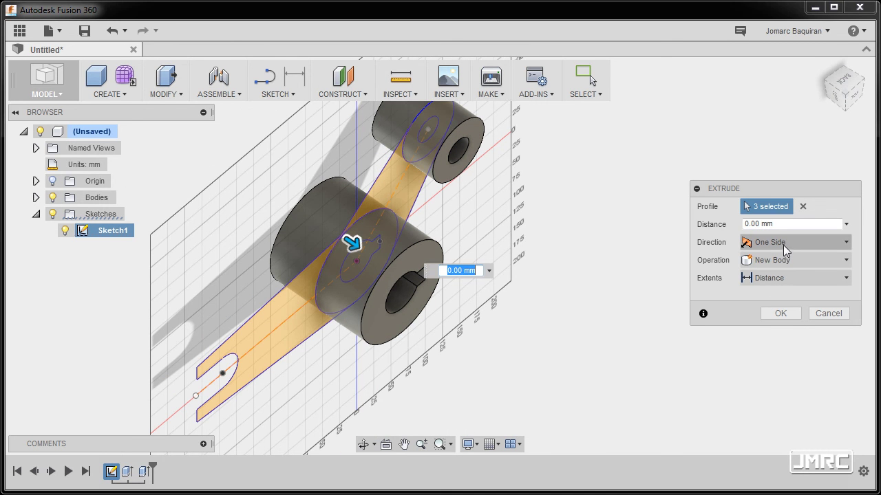
pyautogui.click(782, 244)
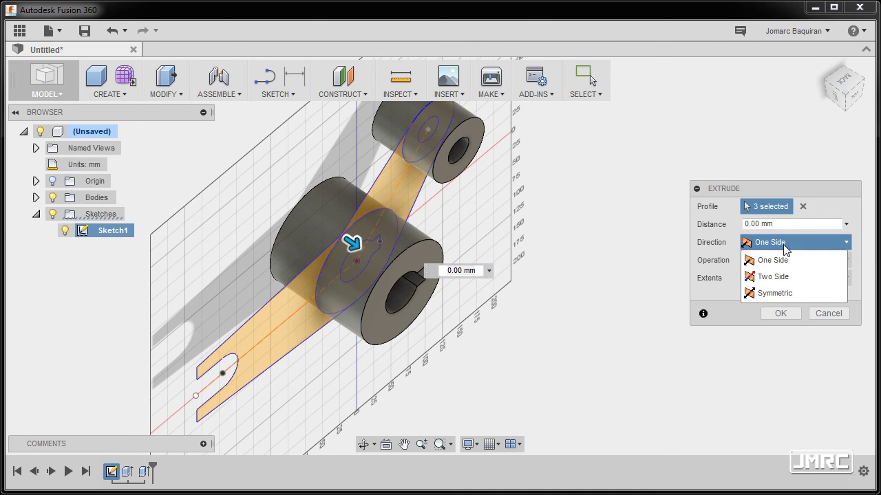
pyautogui.click(786, 294)
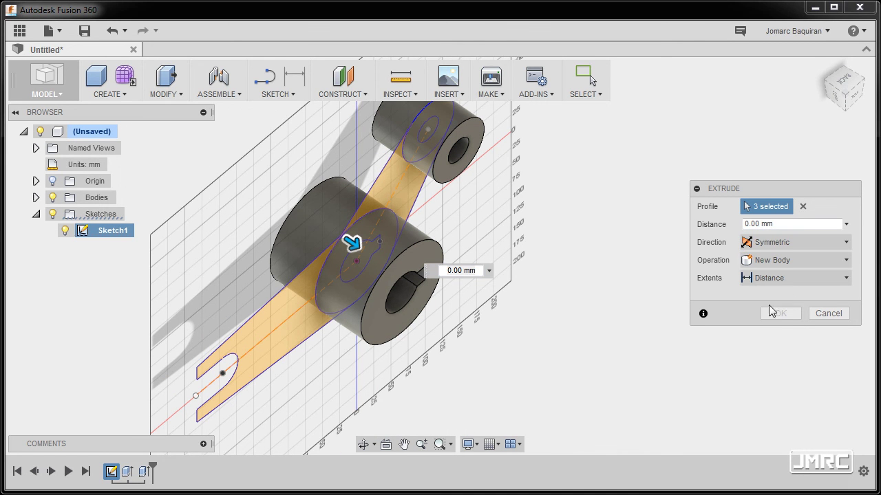
pyautogui.click(780, 262)
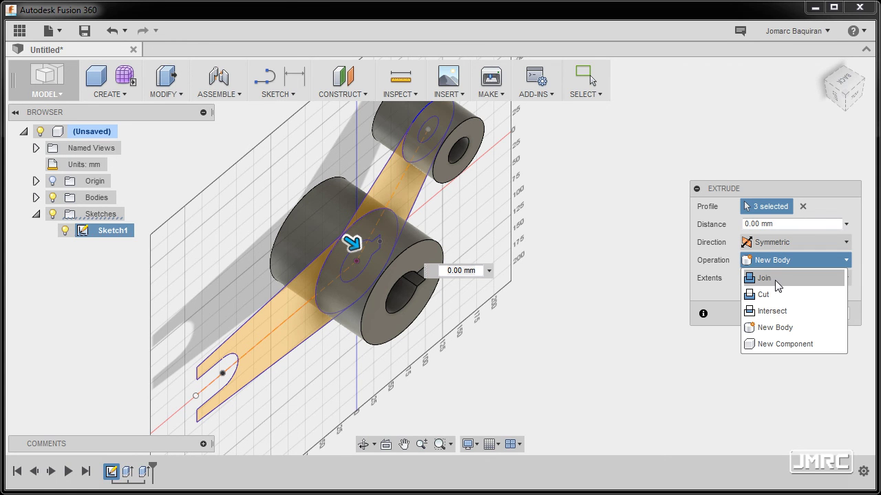
pyautogui.click(764, 278)
pyautogui.moveTo(352, 242); pyautogui.dragTo(365, 250)
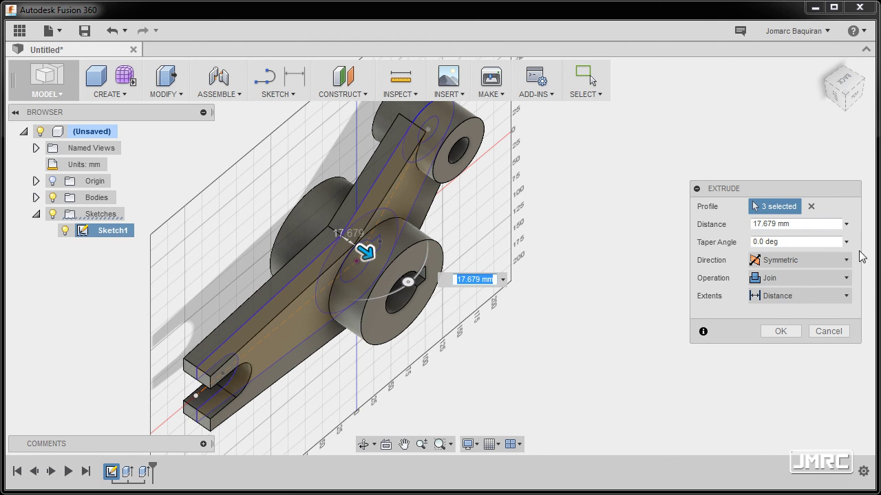
pyautogui.moveTo(809, 225); pyautogui.dragTo(654, 223)
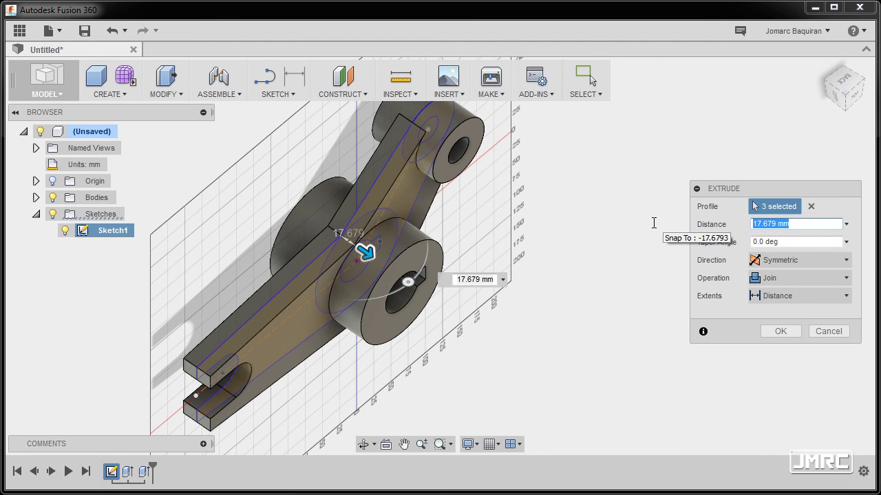
pyautogui.write('10')
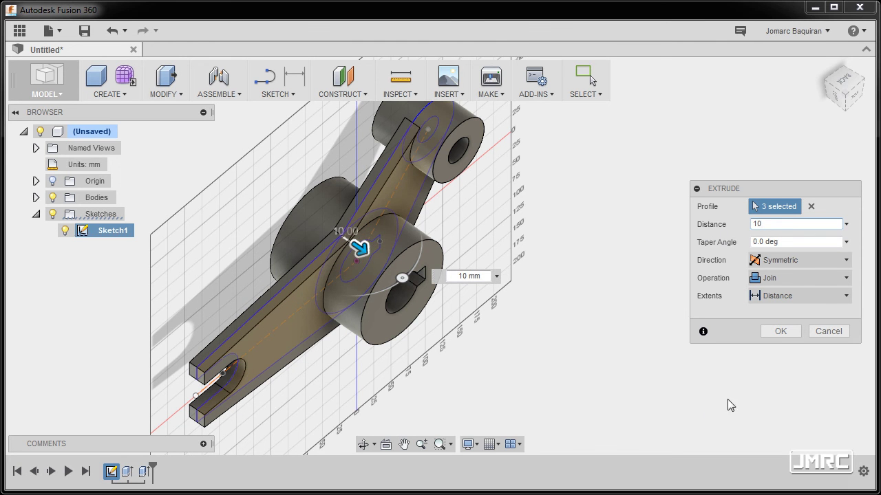
pyautogui.click(780, 339)
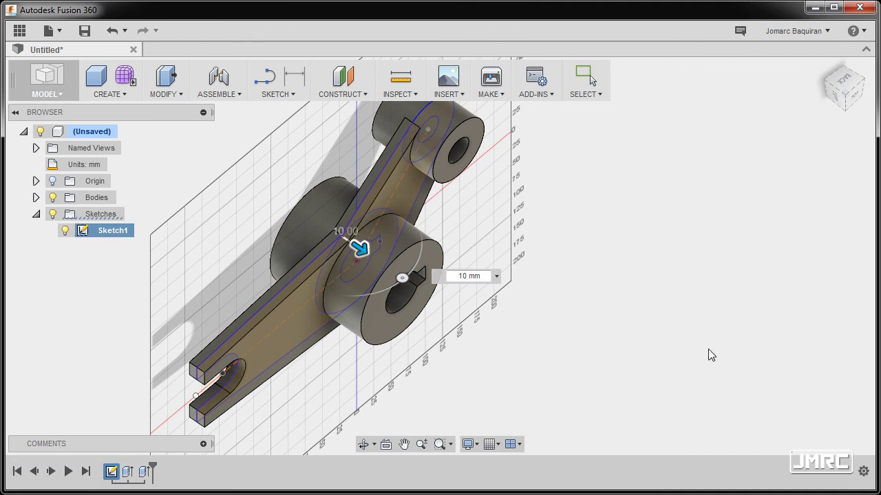
# Step: Hide Sketch1 and collapse the list of sketches
pyautogui.keyDown('shift'); pyautogui.moveTo(576, 309); pyautogui.dragTo(575, 262, button='middle'); pyautogui.keyUp('shift')
pyautogui.moveTo(575, 262); pyautogui.dragTo(577, 286)
pyautogui.press('Escape')
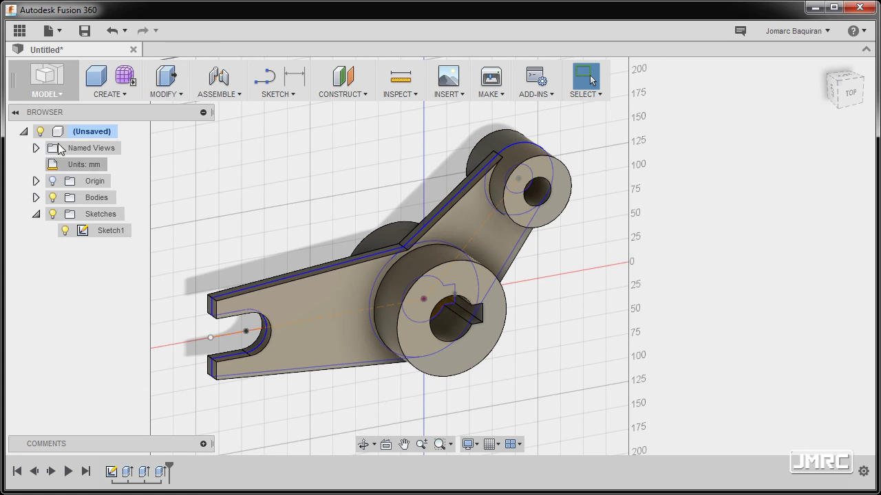
pyautogui.click(69, 235)
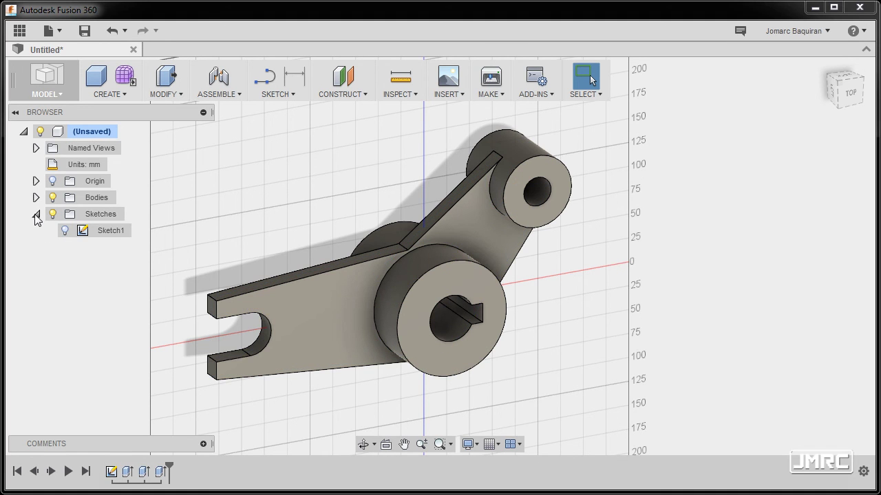
pyautogui.click(35, 214)
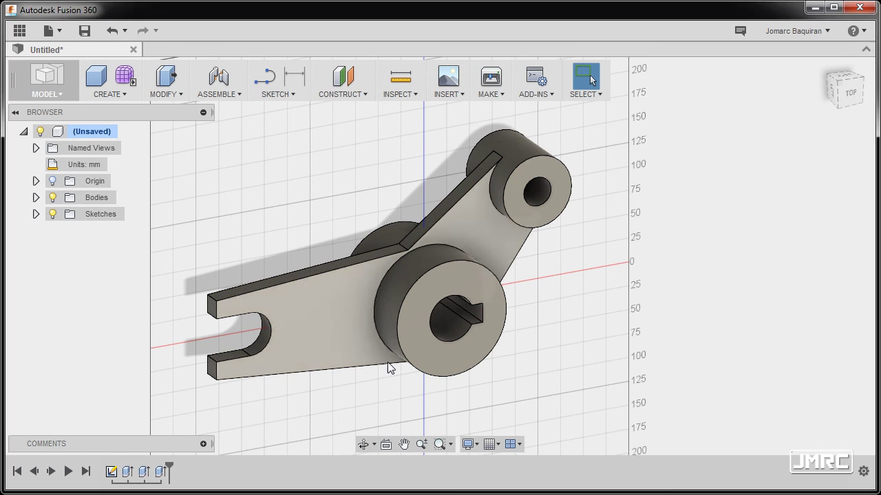
pyautogui.keyDown('shift'); pyautogui.moveTo(513, 307); pyautogui.dragTo(547, 339, button='middle'); pyautogui.keyUp('shift')
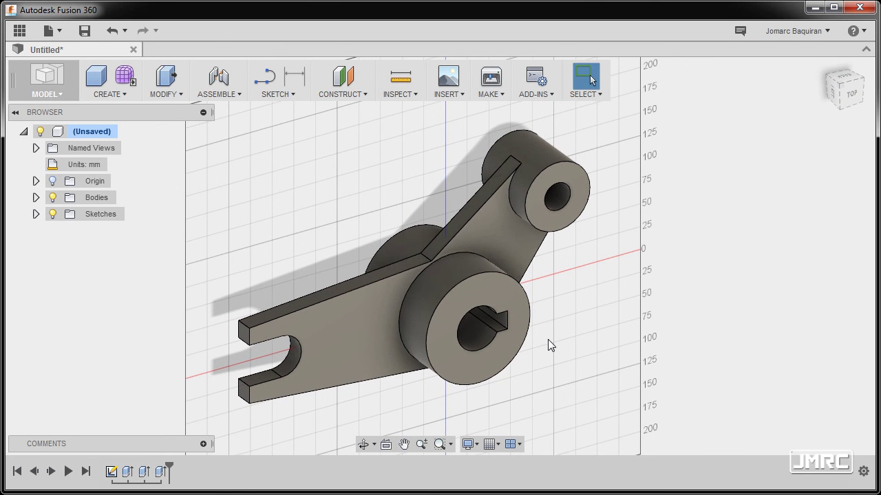